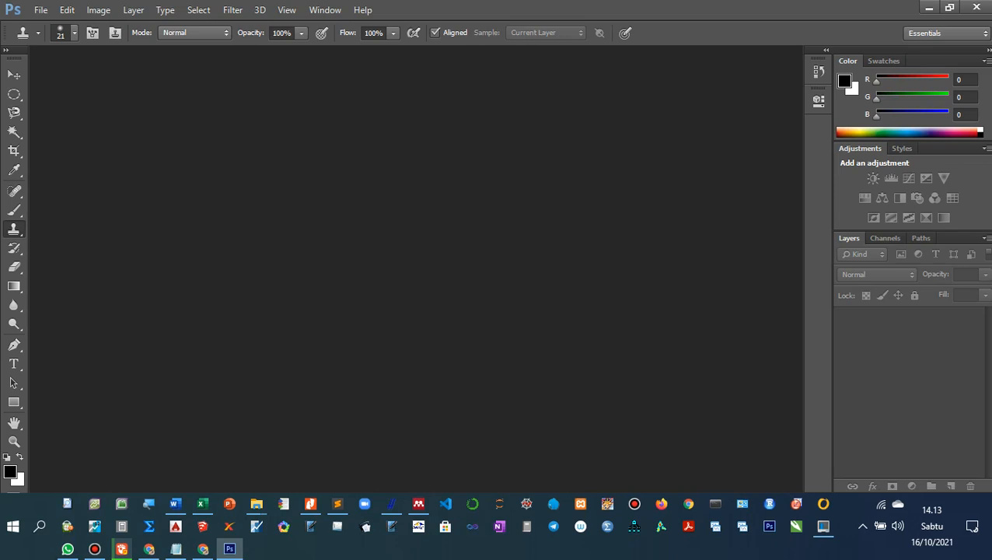
left_click(176, 549)
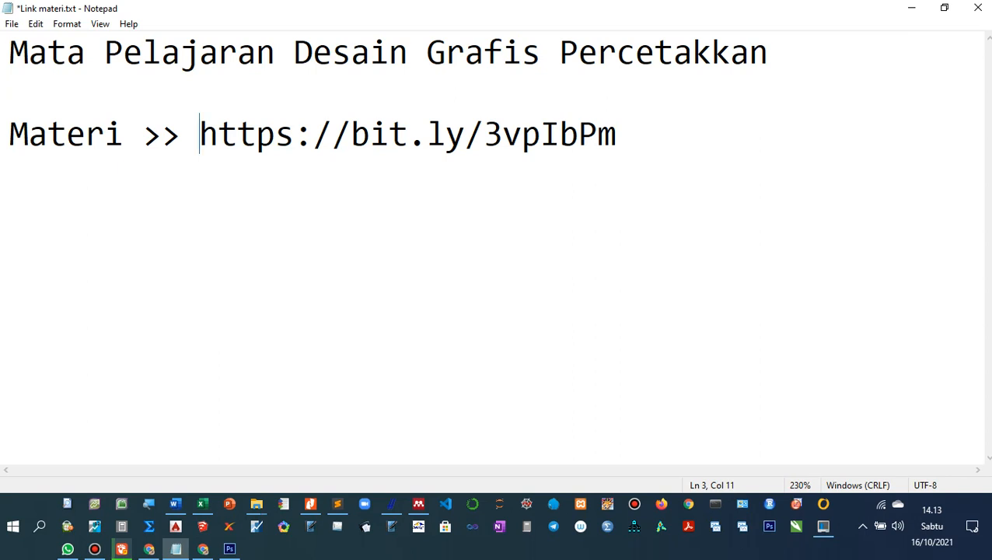
key("shift+End")
right_click(403, 134)
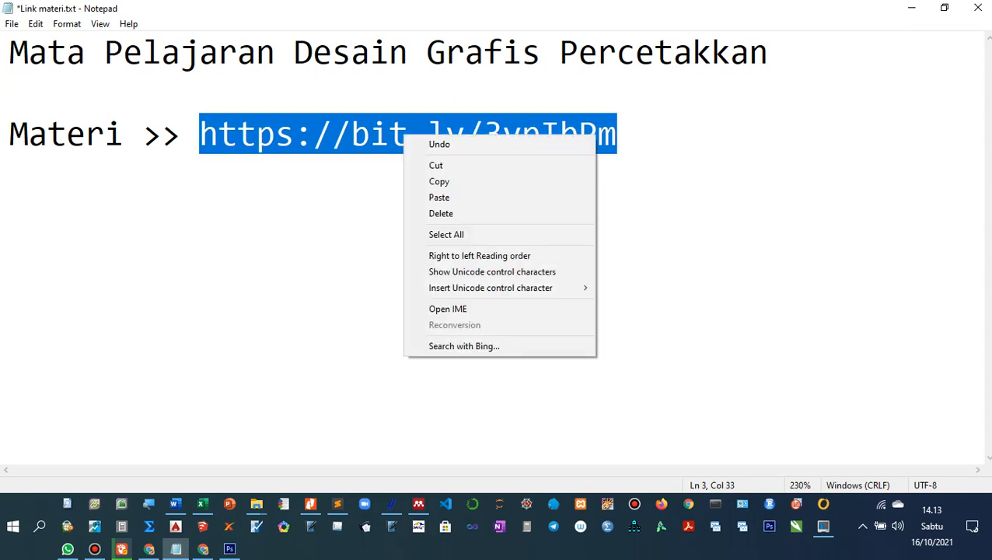
key("Down")
key("Down")
key("Down")
key("Return")
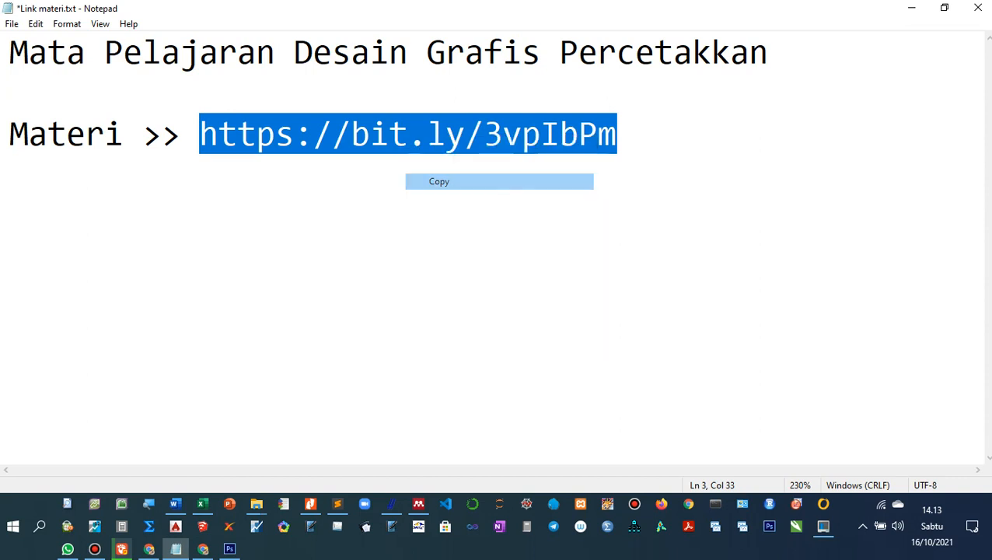
left_click(203, 548)
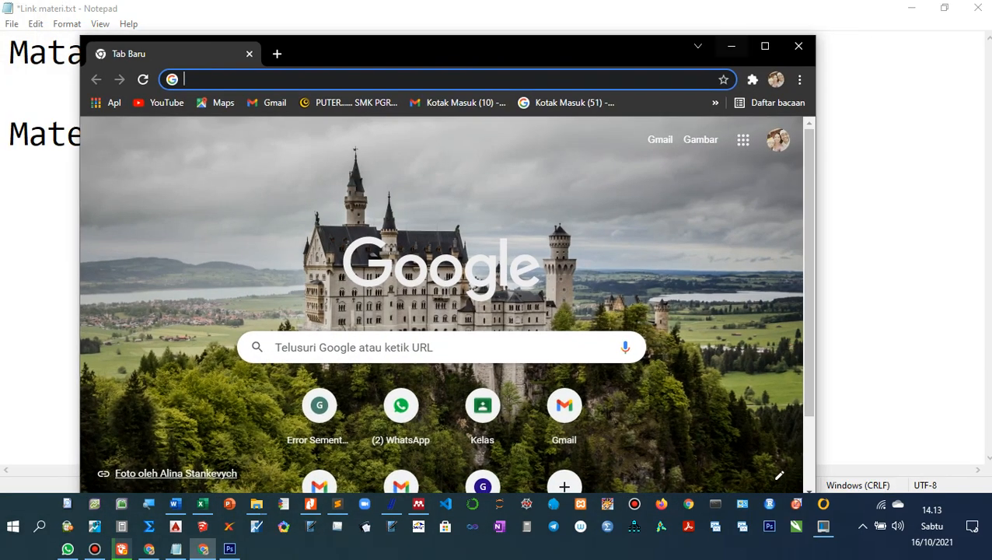
left_click(765, 46)
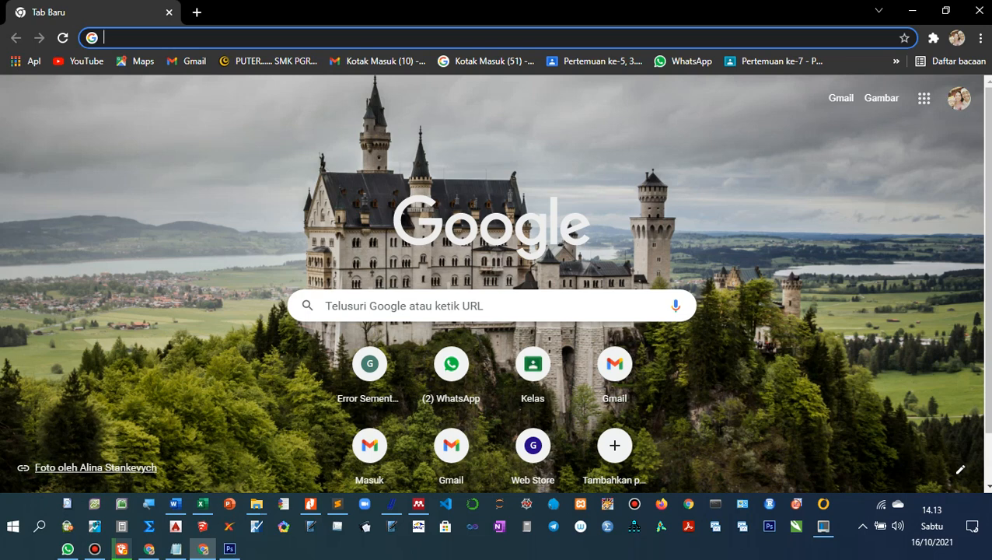
right_click(342, 39)
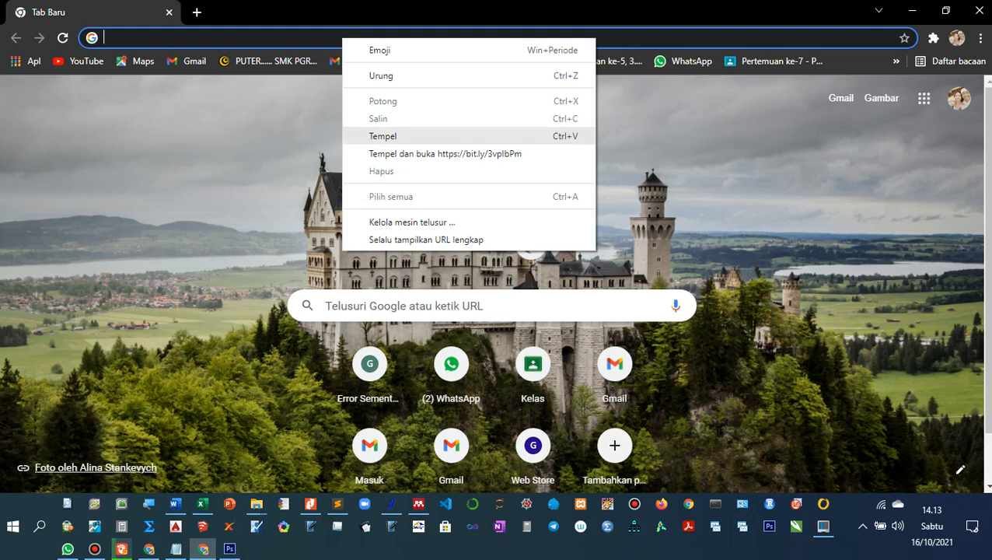
left_click(382, 136)
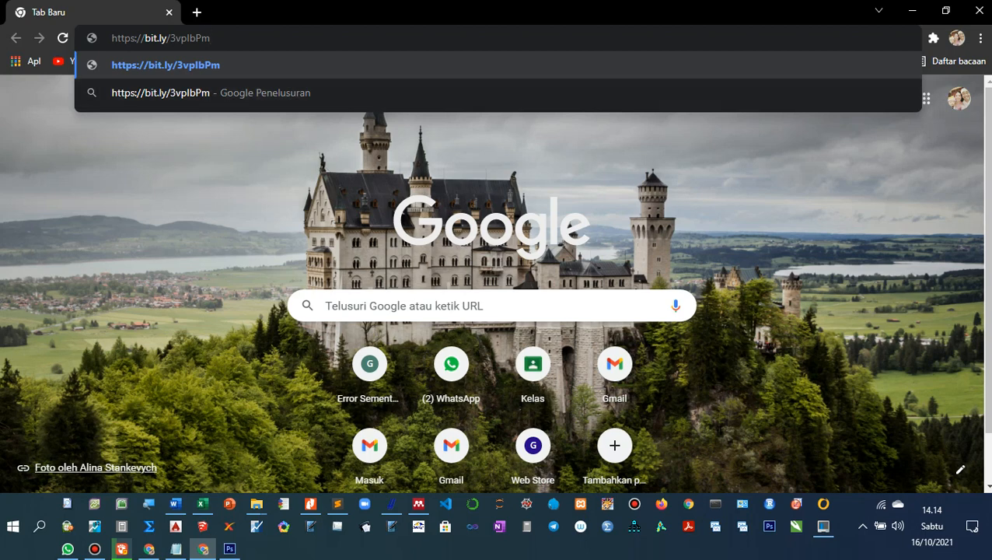
key("Return")
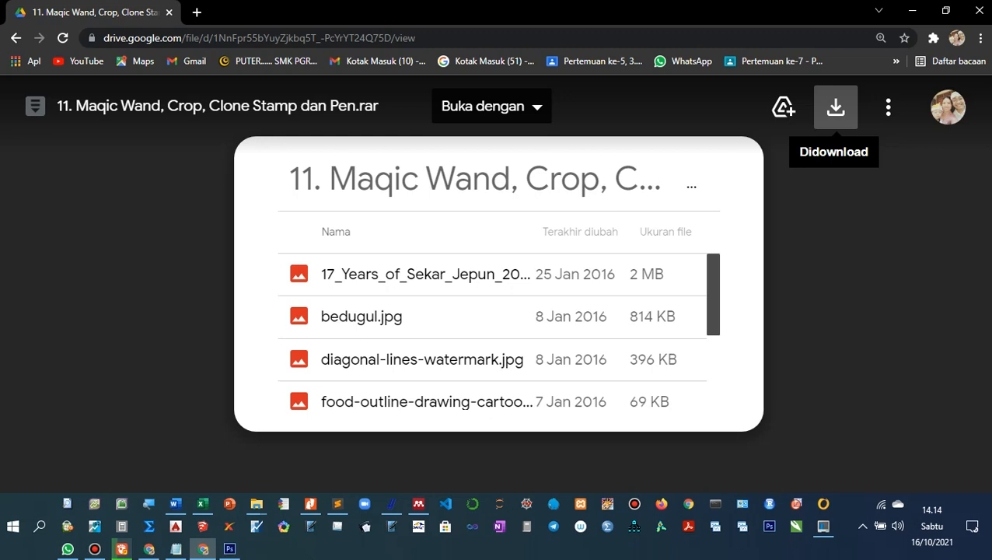
Download "11. Maqic Wand, Crop, Clone Stamp dan Pen.rar" from Google Drive and show the downloaded file in its folder.
left_click(835, 107)
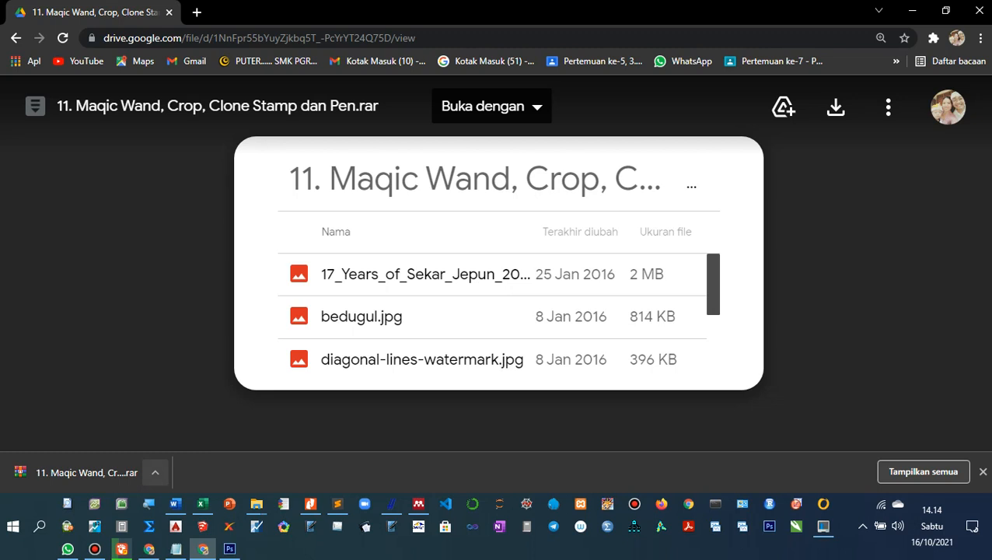
left_click(155, 471)
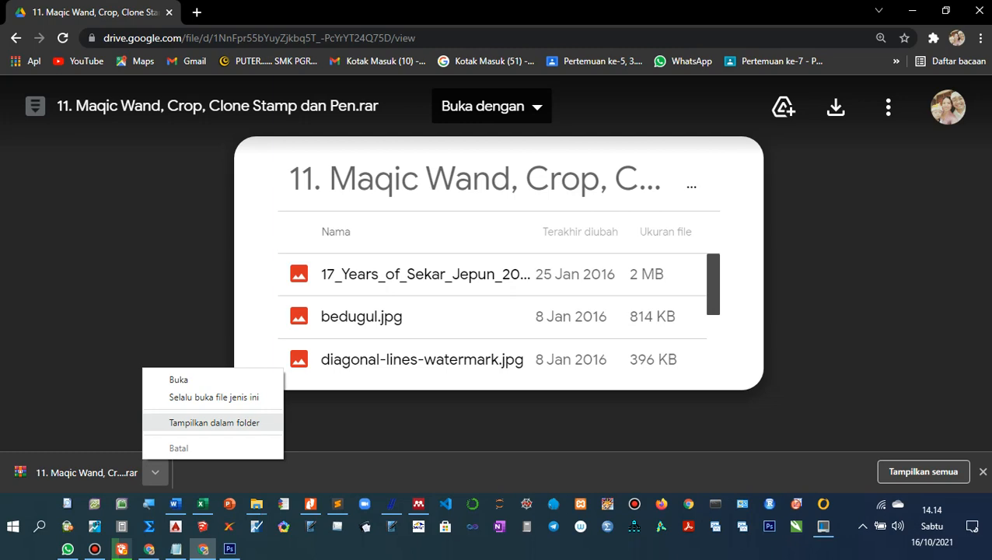
left_click(214, 422)
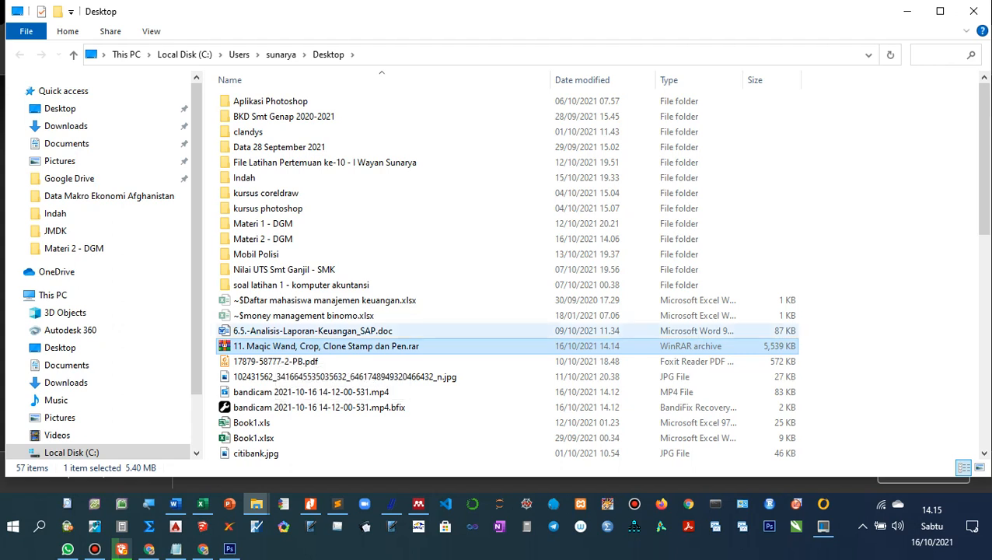
Copy the downloaded "11. Maqic Wand, Crop, Clone Stamp dan Pen.rar" archive and go to the Desktop folder under This PC.
left_click(350, 330)
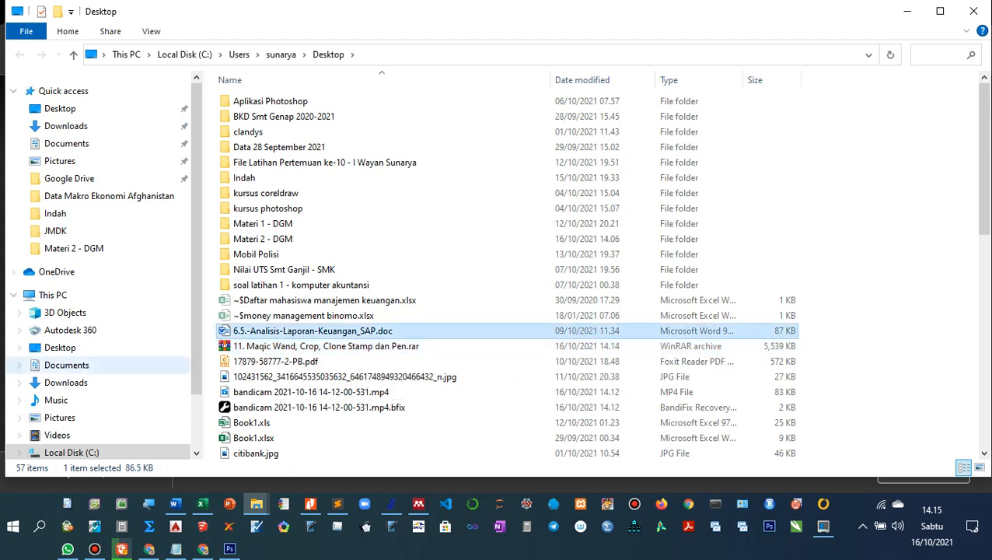
left_click(349, 345)
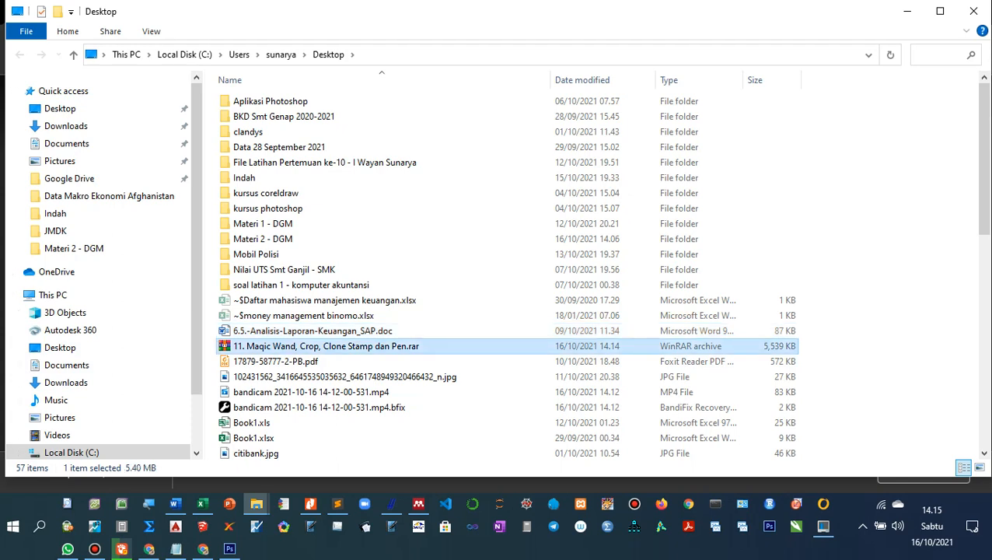
left_click(60, 347)
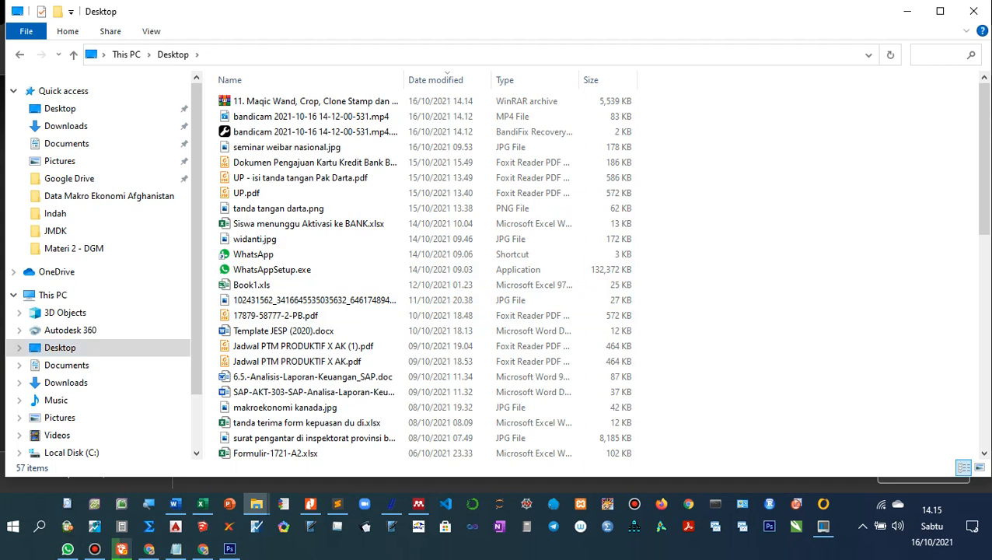
Create a new folder on the Desktop named "Materi DGM - " followed by the owner's full name.
right_click(704, 235)
mouse_move(742, 405)
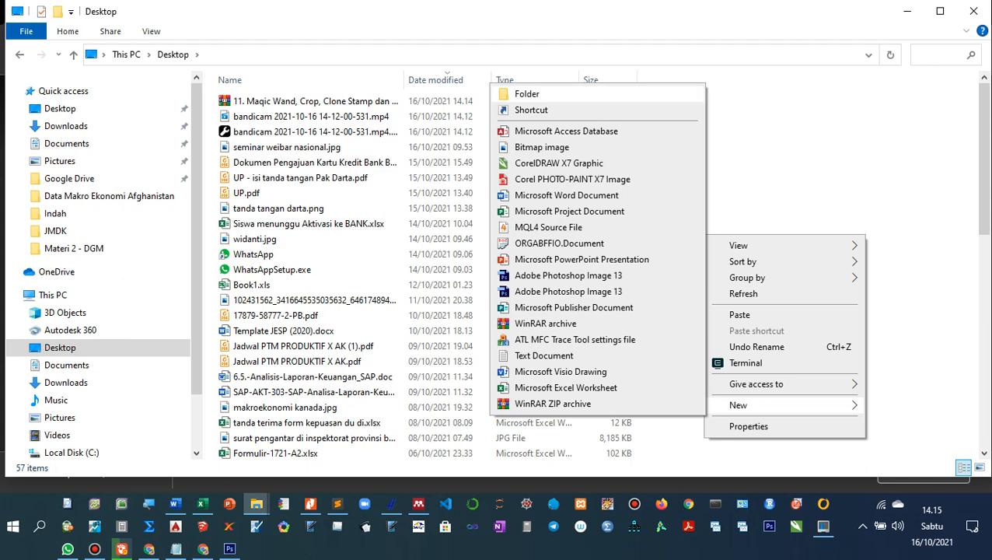
left_click(527, 93)
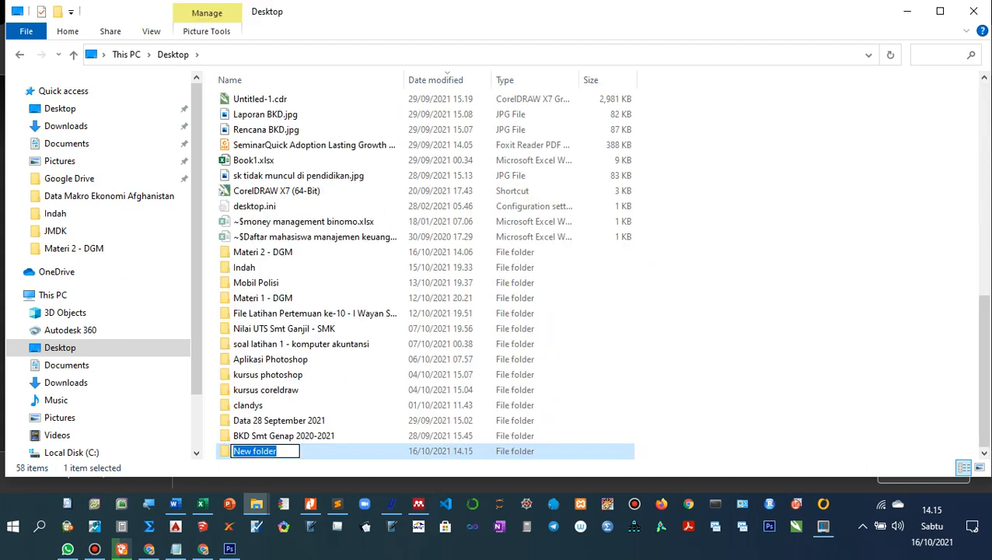
type("Soal")
key("BackSpace")
key("BackSpace")
key("BackSpace")
key("BackSpace")
key("BackSpace")
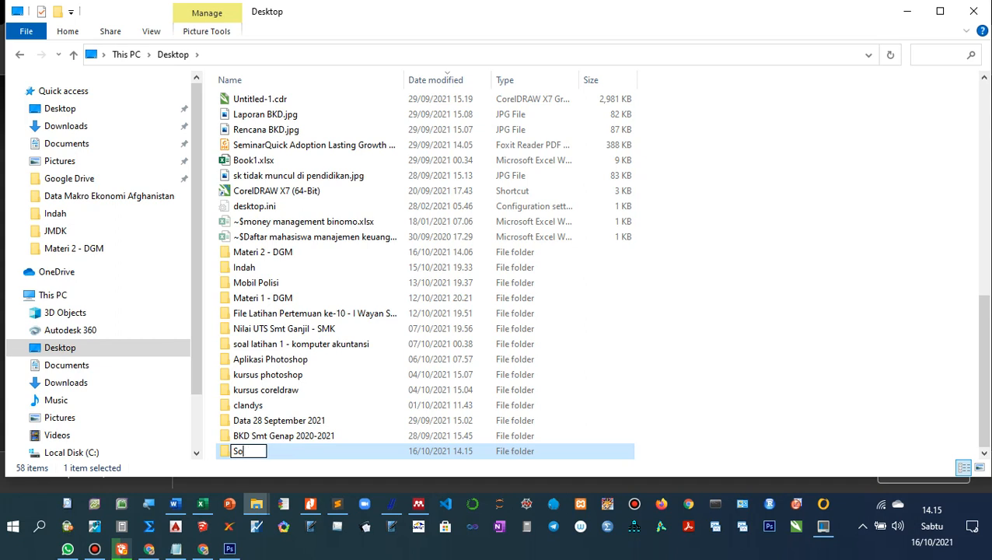
type("Materi Desa")
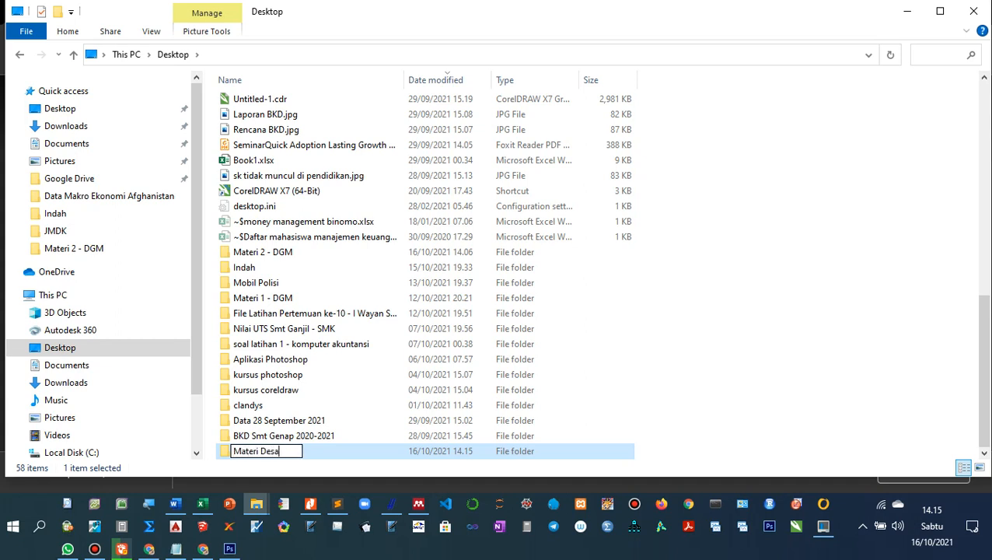
type("in G")
key("BackSpace")
key("BackSpace")
key("BackSpace")
key("BackSpace")
key("BackSpace")
key("BackSpace")
key("BackSpace")
type("GM - I Wayan S")
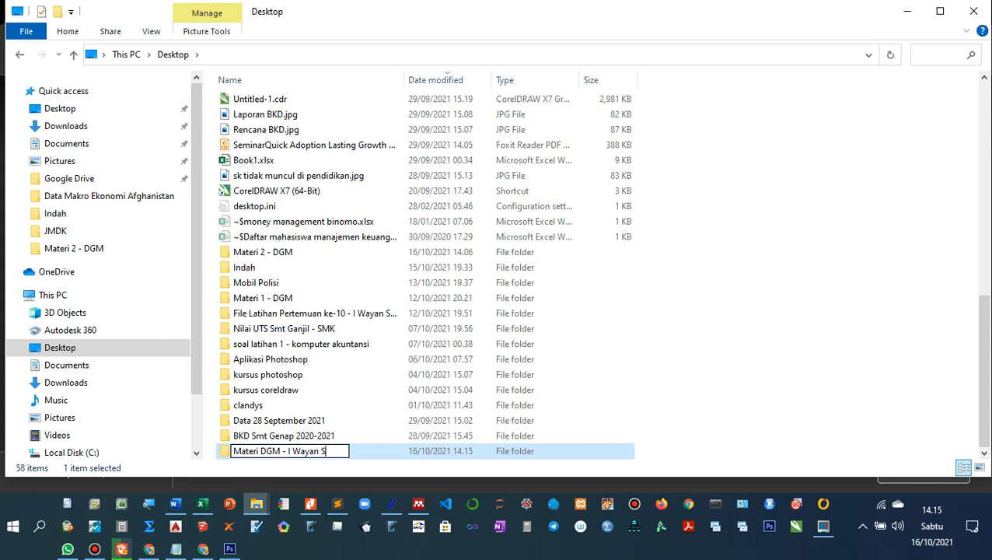
type("unarya")
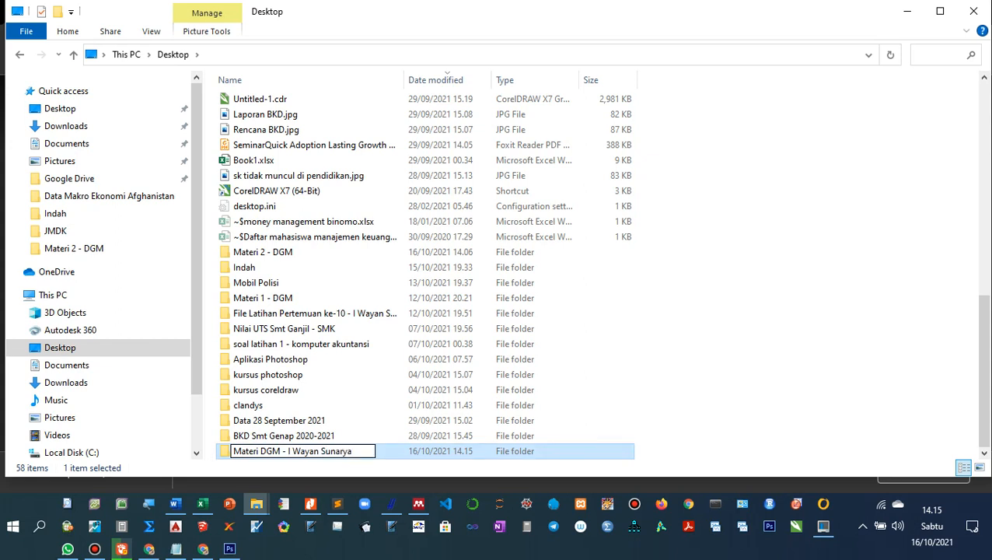
key("Return")
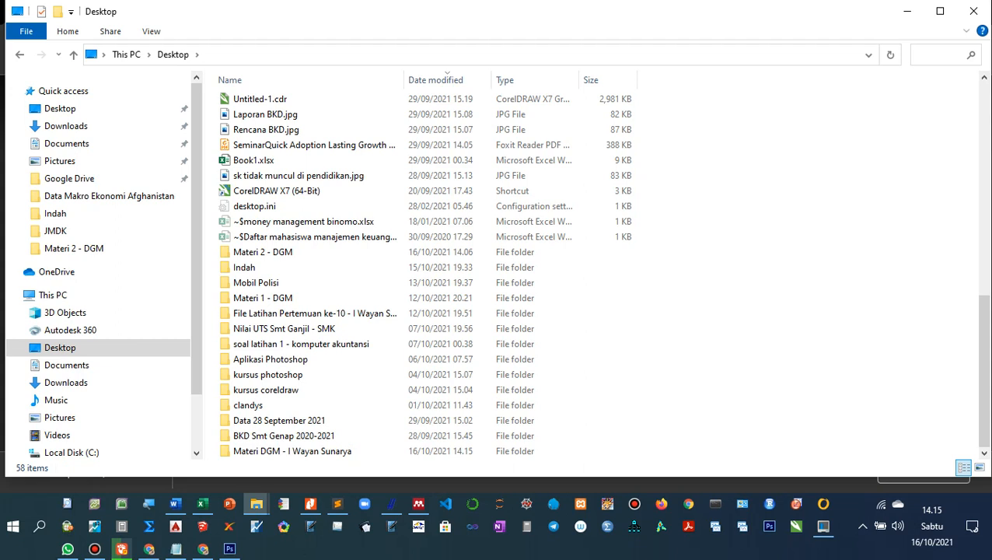
Open the new Materi DGM folder and paste the downloaded archive into it.
left_click(291, 451)
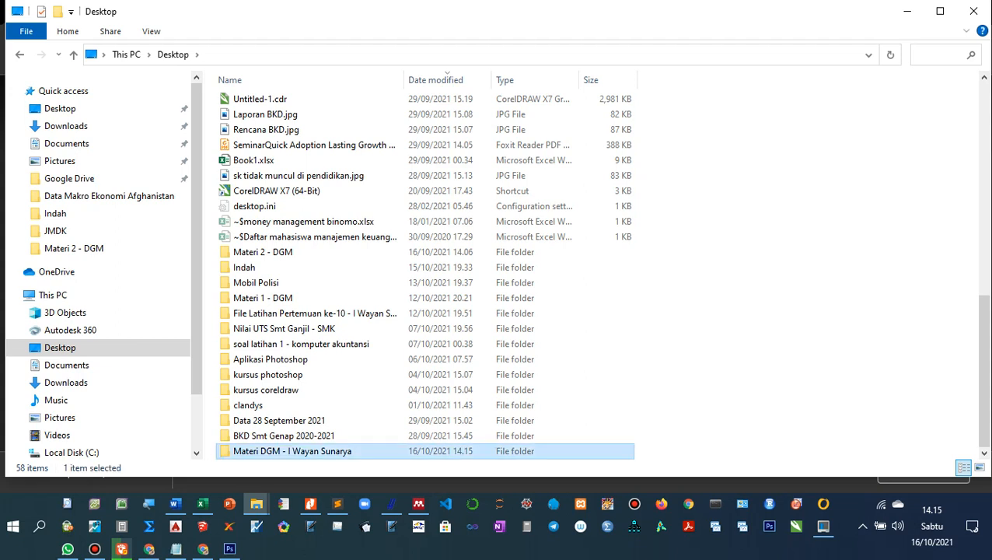
key("Return")
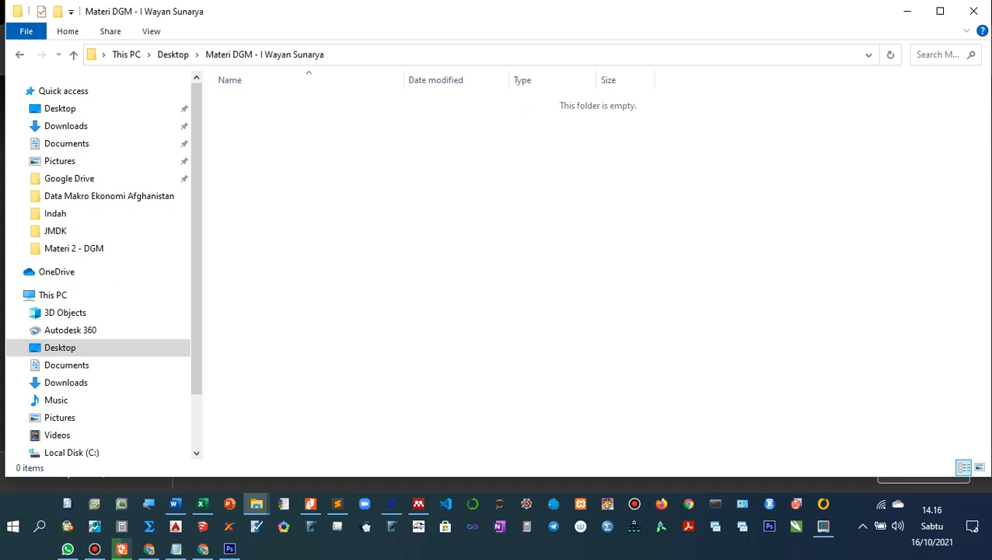
right_click(345, 180)
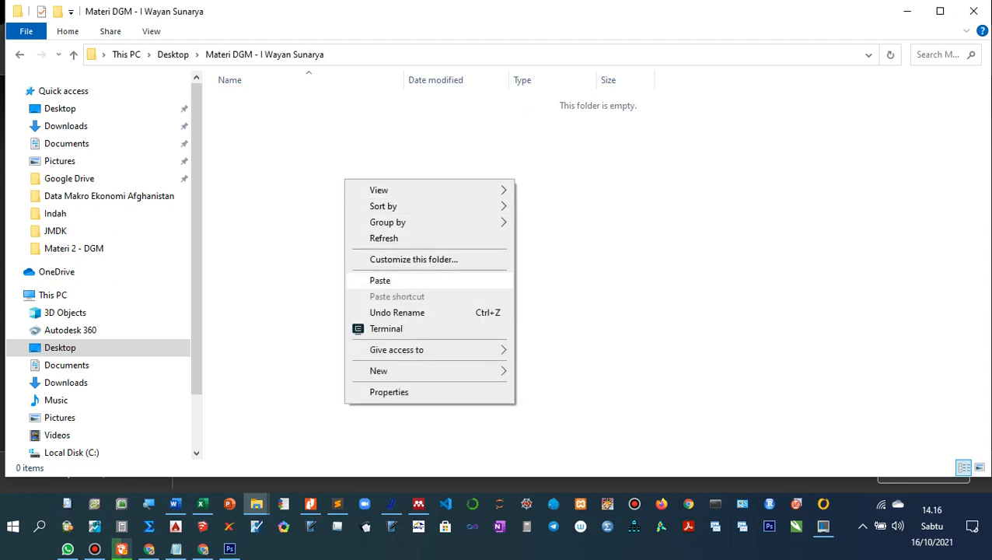
left_click(380, 279)
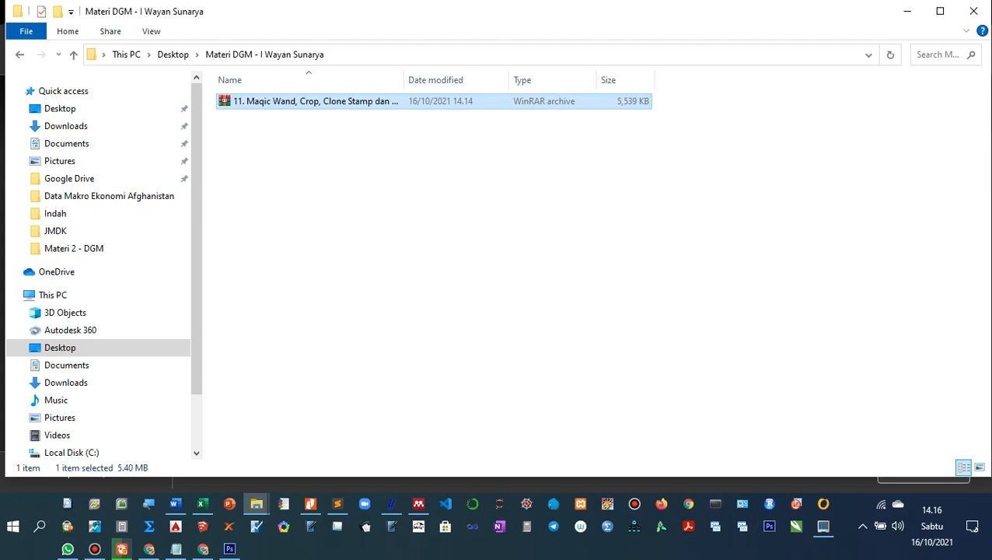
Extract the pasted archive's files directly into the Materi DGM folder and clear the file selection.
right_click(340, 102)
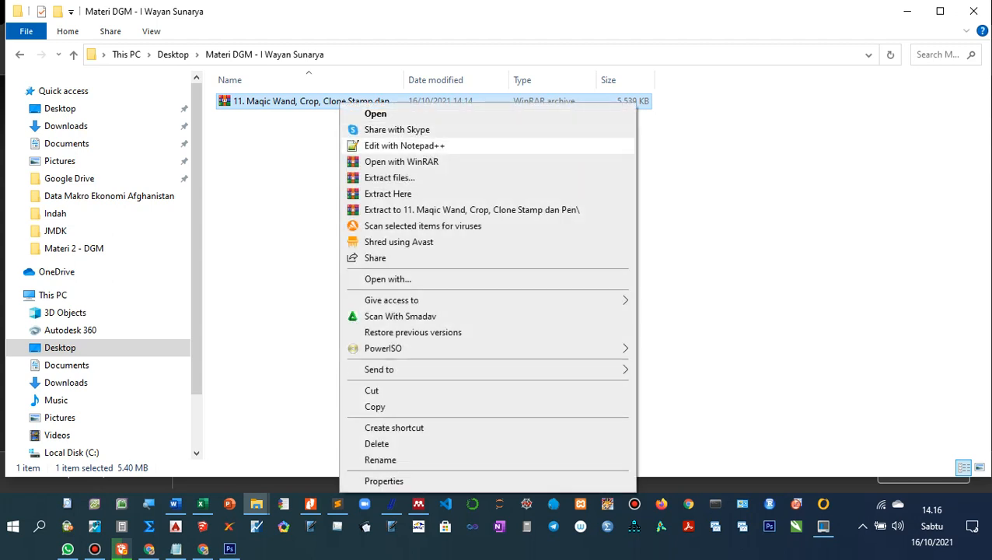
left_click(387, 194)
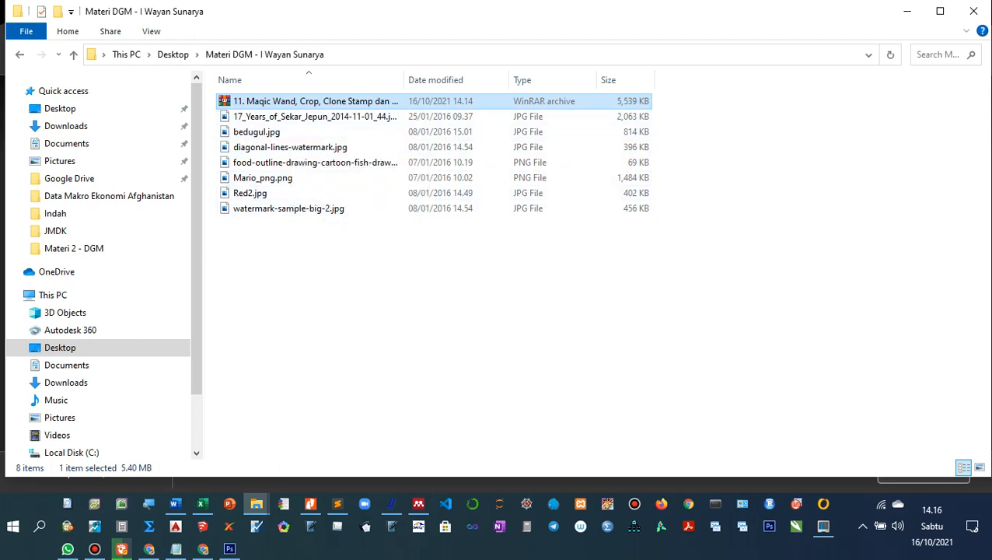
left_click(373, 292)
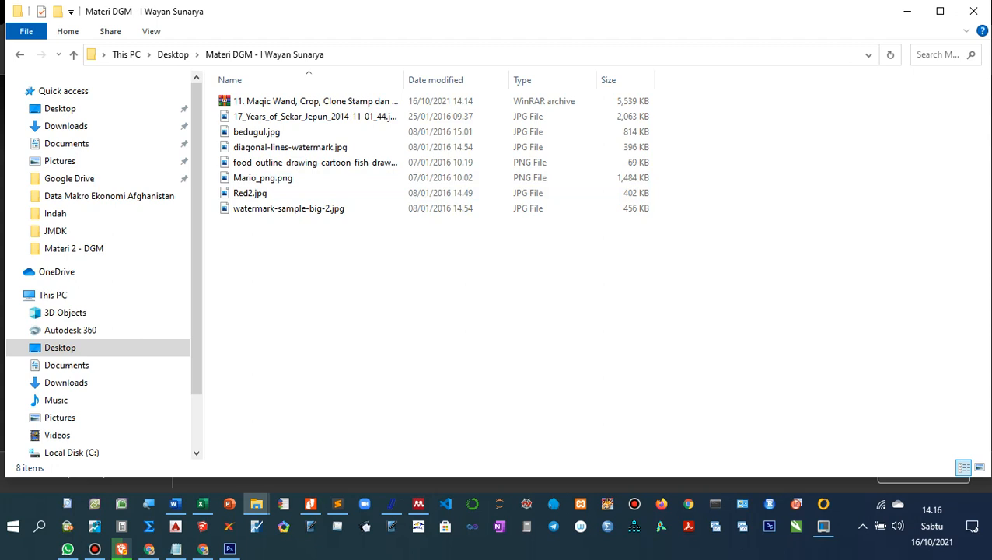
Switch to Photoshop, look through the marquee and lasso tool groups, and activate the Magic Wand Tool.
left_click(229, 549)
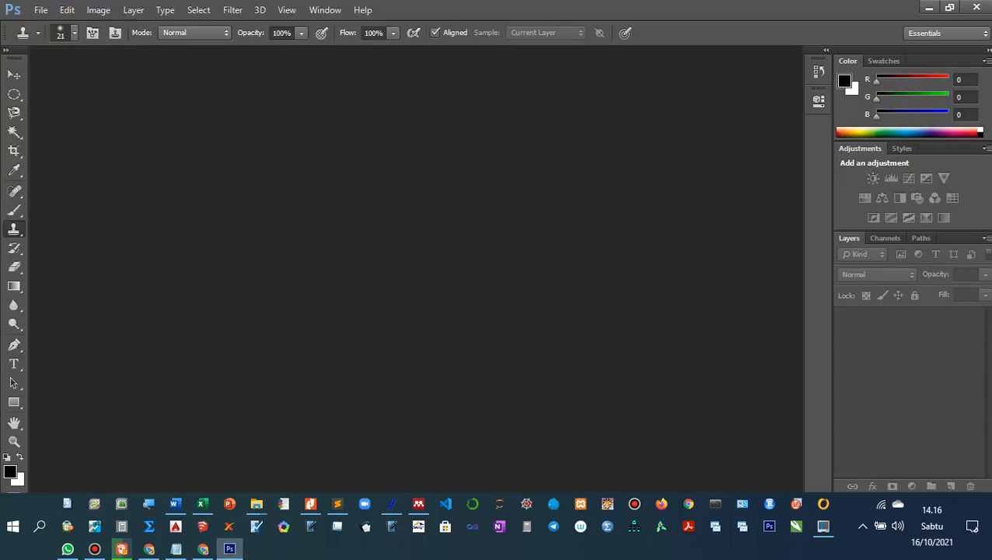
left_click(14, 132)
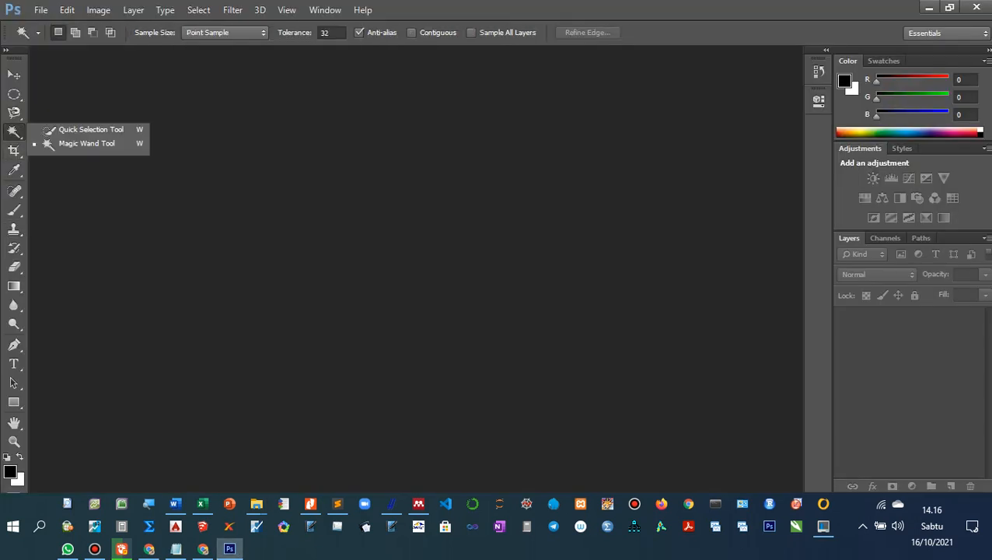
left_click(14, 94)
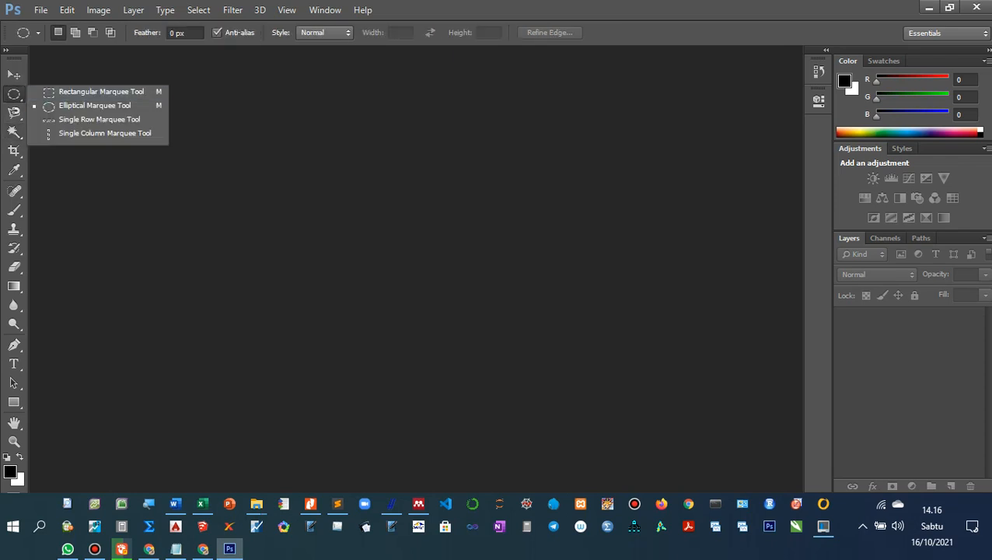
left_click(14, 113)
left_click(14, 131)
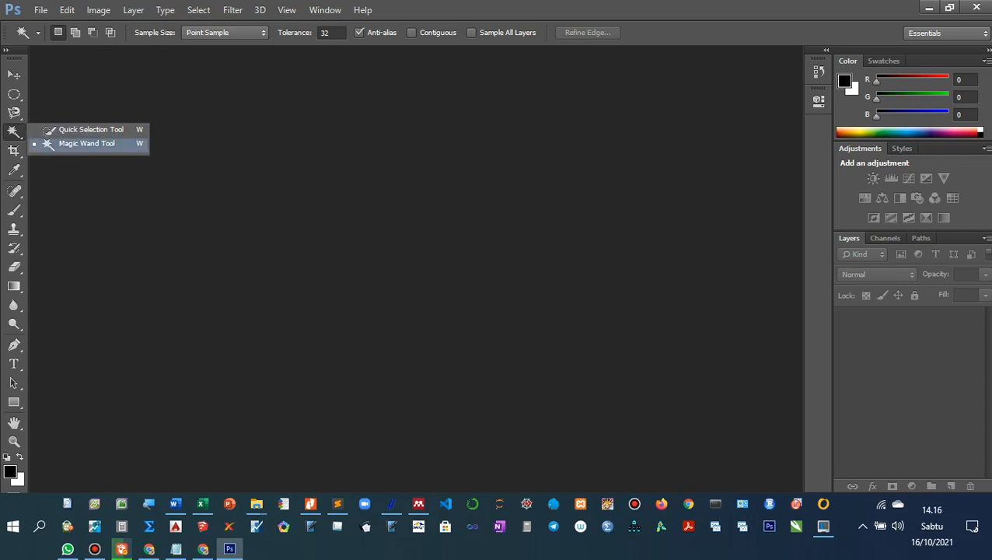
left_click(86, 143)
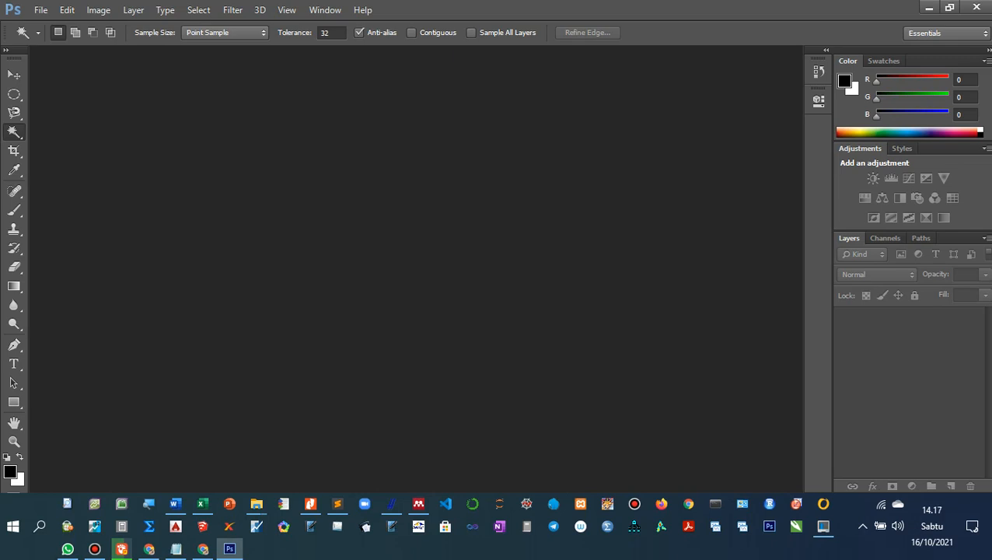
right_click(14, 132)
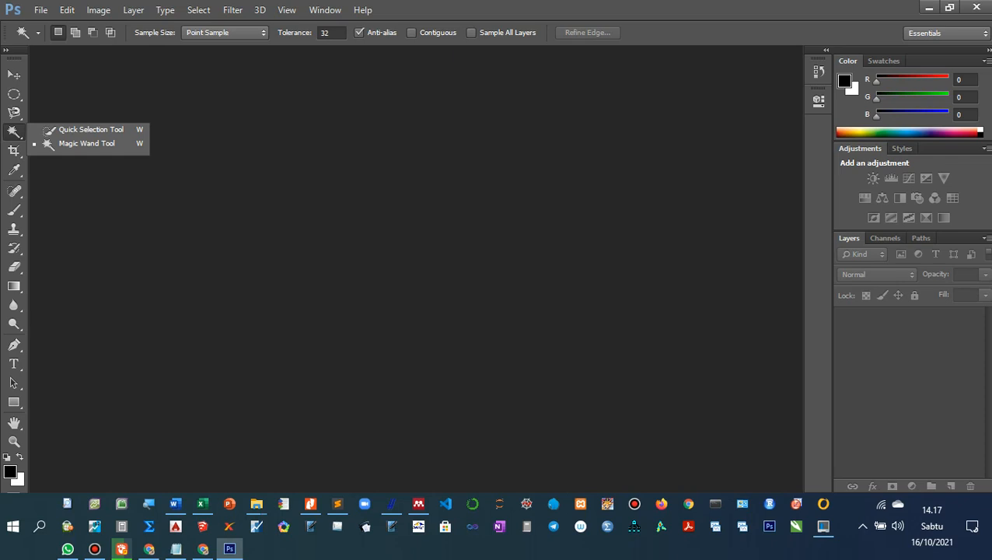
key("Escape")
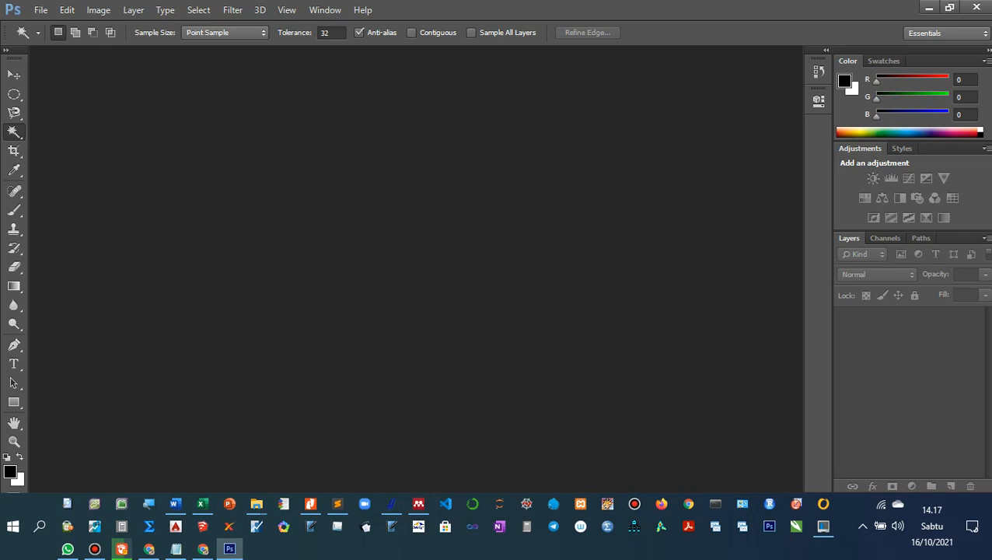
left_click(40, 11)
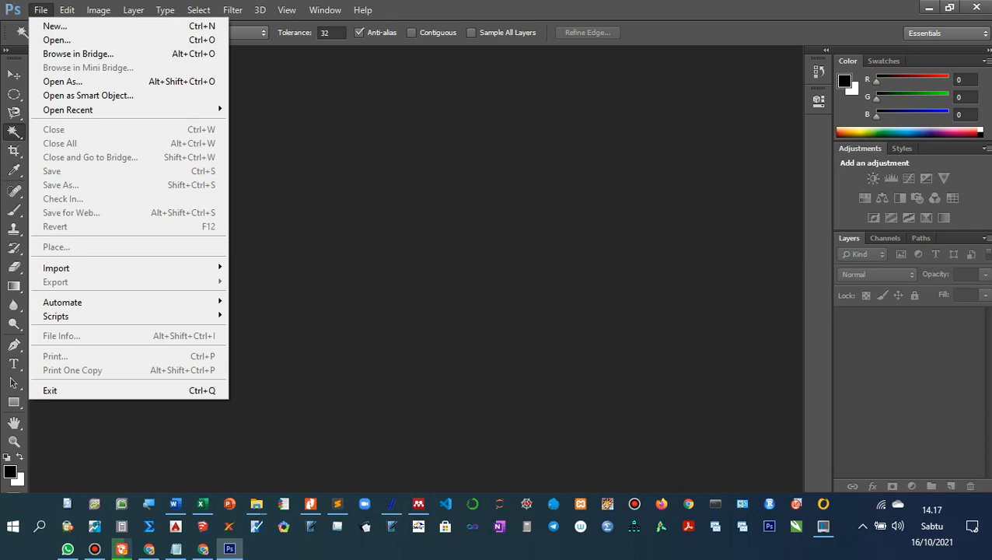
key("Escape")
key("Down")
key("Down")
key("Escape")
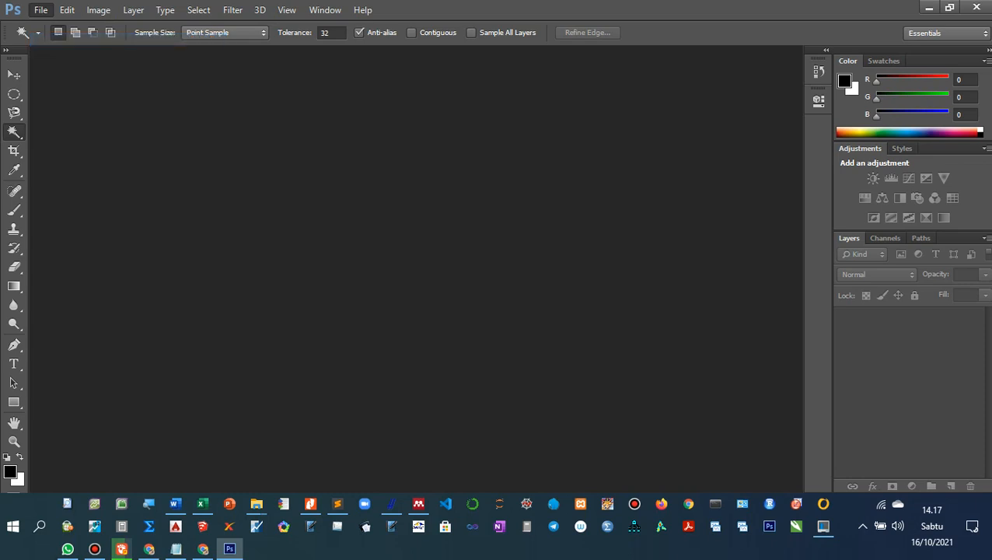
Open Mario_png.png from the Materi DGM folder on the Desktop.
key("ctrl+o")
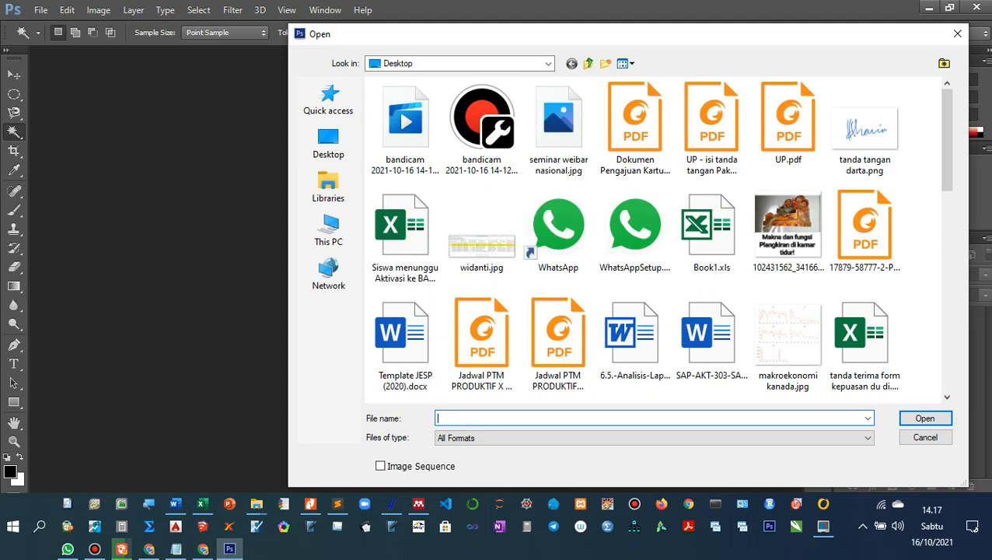
scroll(635, 234, "down", 3)
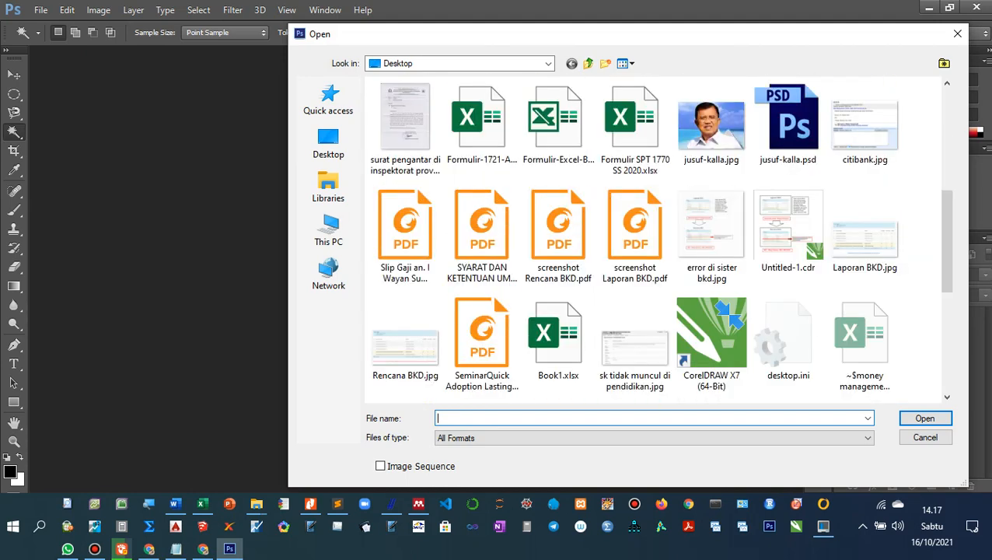
scroll(635, 233, "down", 5)
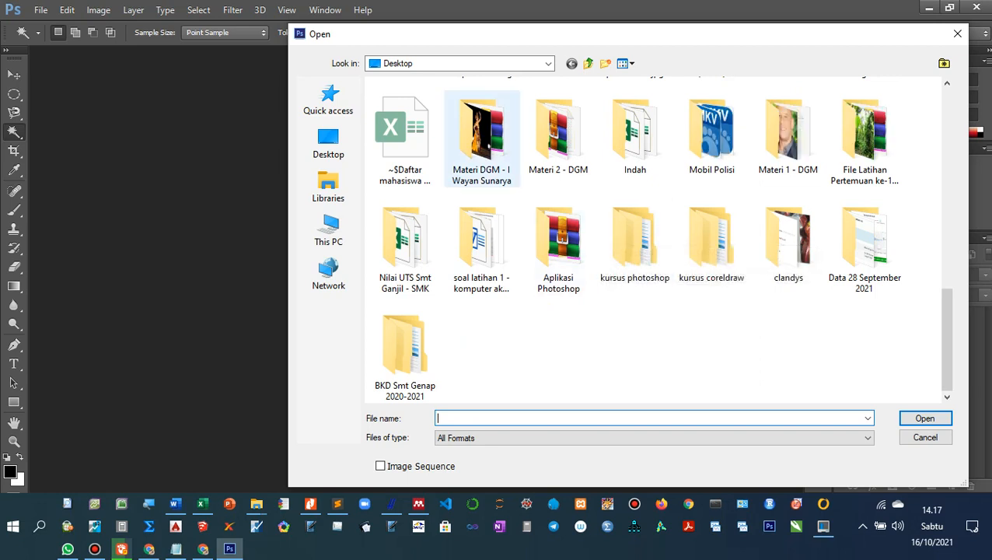
left_click(482, 139)
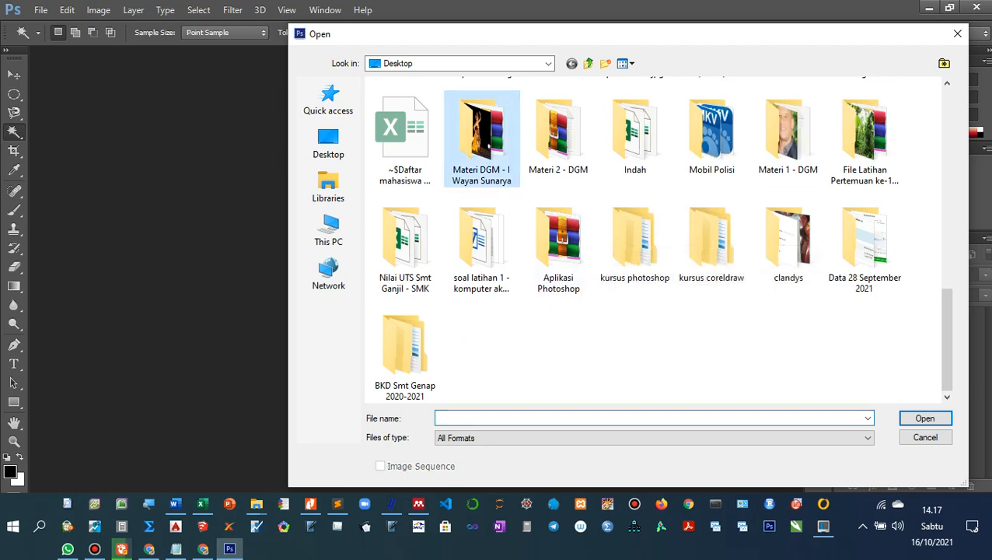
double_click(481, 140)
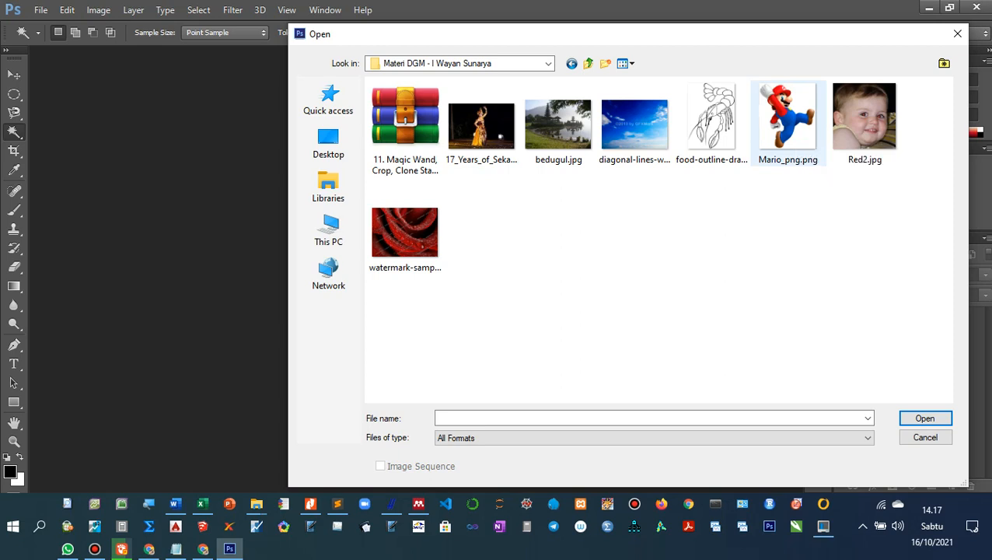
left_click(793, 130)
left_click(924, 418)
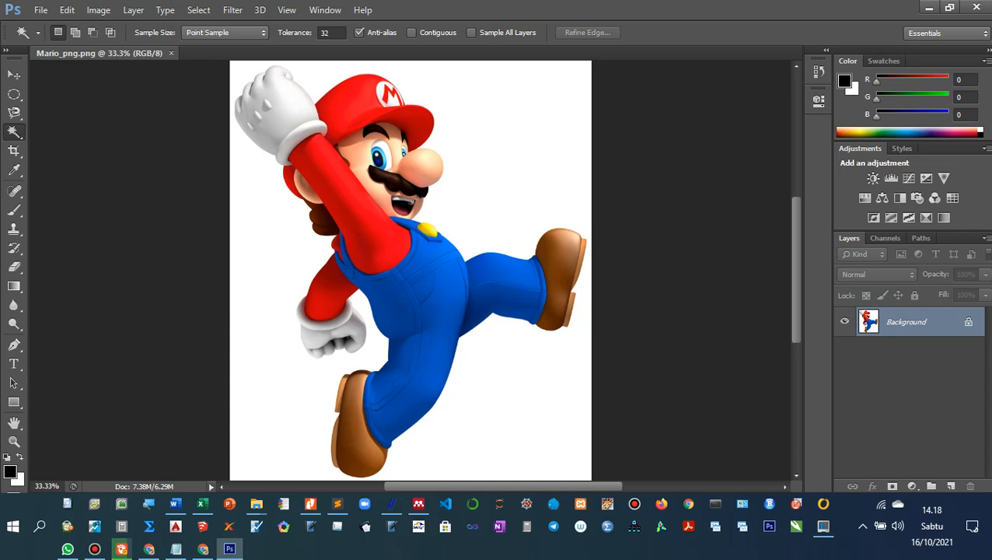
Duplicate the Background layer as "Background copy" and hide the original Background layer.
right_click(14, 132)
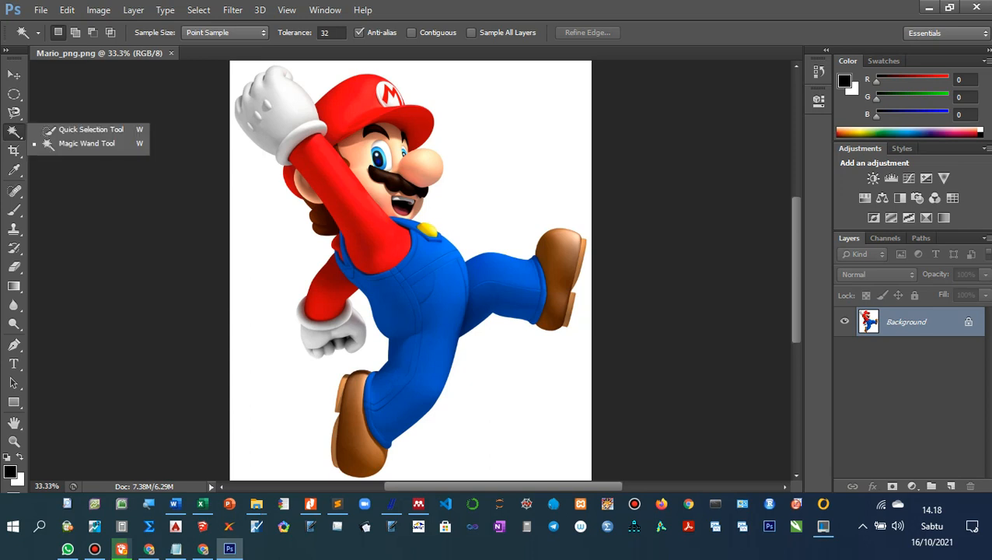
left_click(86, 144)
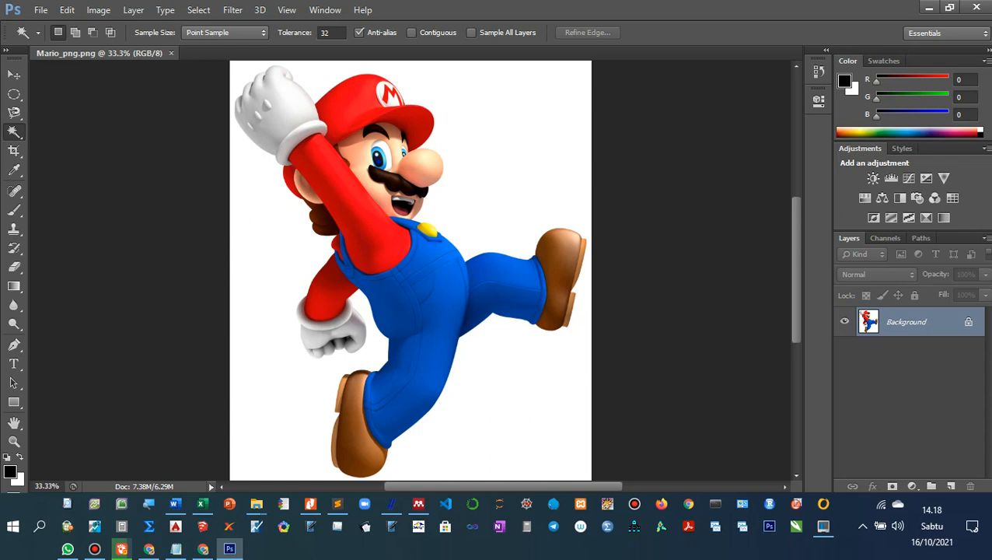
right_click(902, 324)
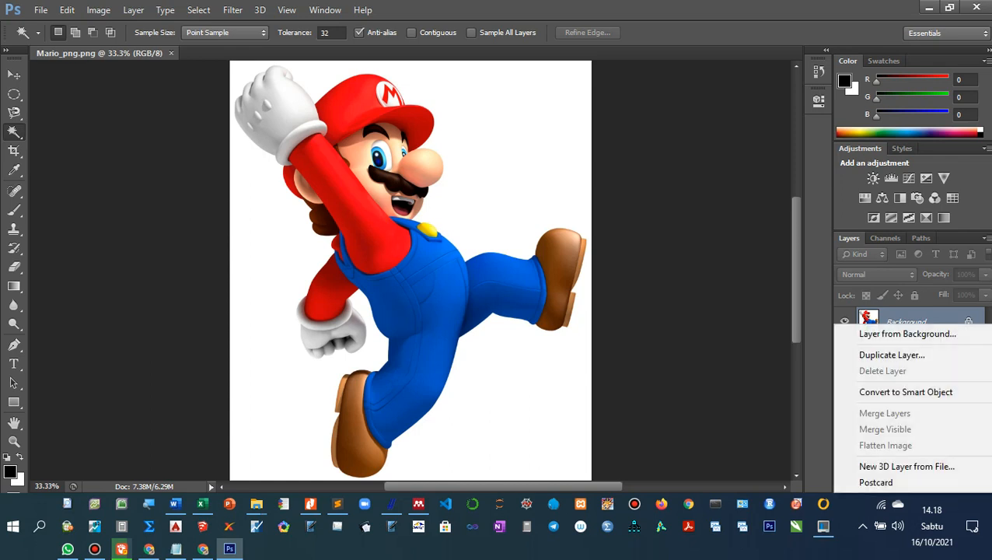
key("Escape")
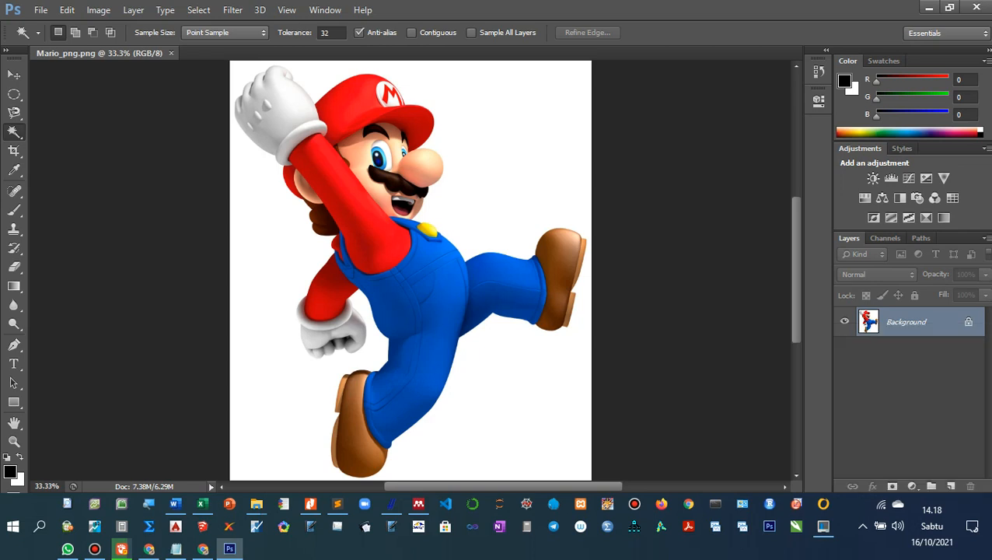
right_click(901, 322)
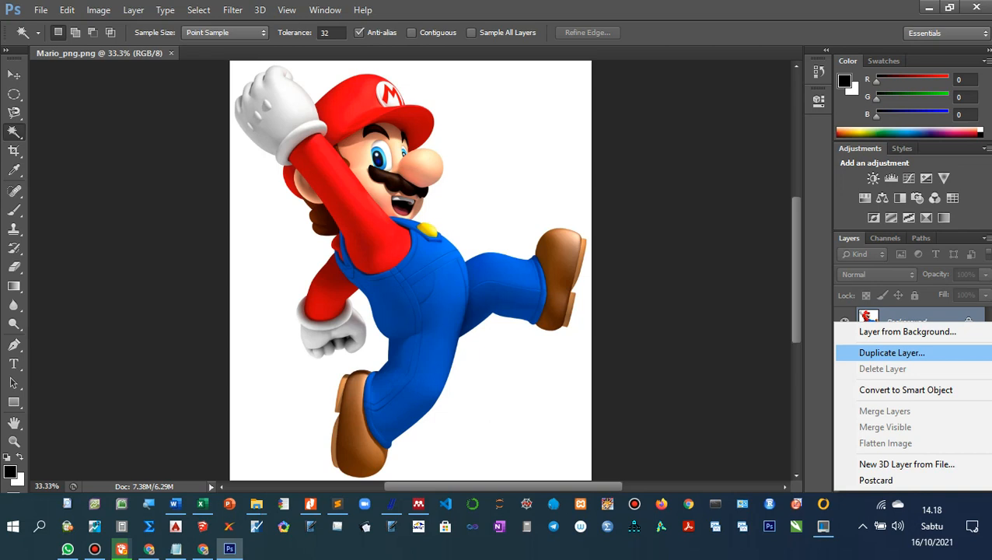
left_click(892, 352)
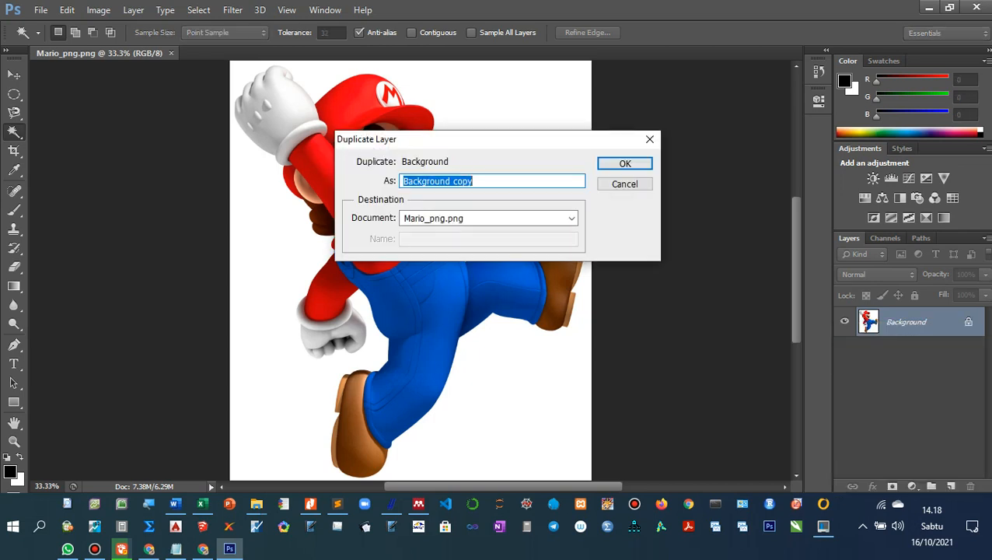
key("Return")
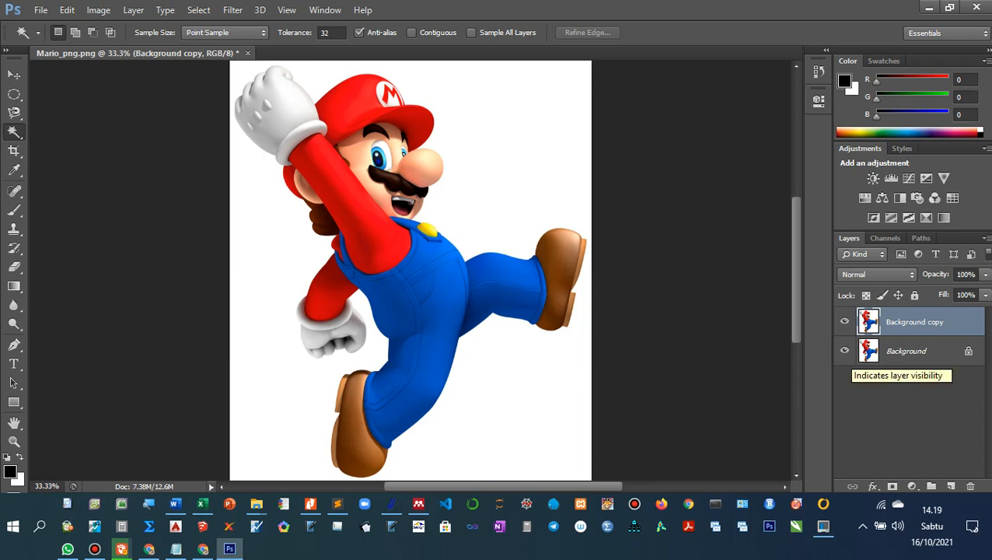
left_click(844, 351)
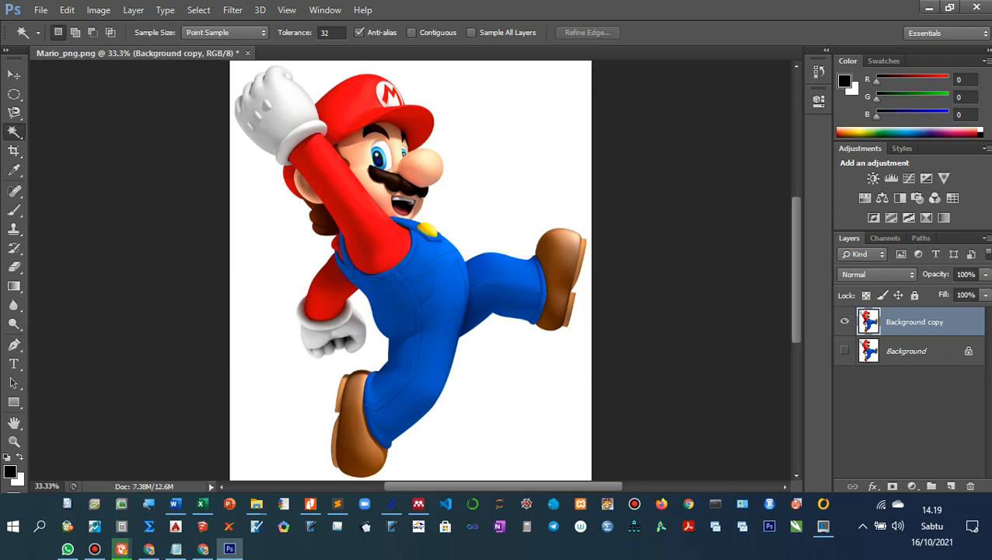
Try deleting the white background on Background copy with the Magic Wand Tool at tolerance 32 and Contiguous off.
right_click(14, 133)
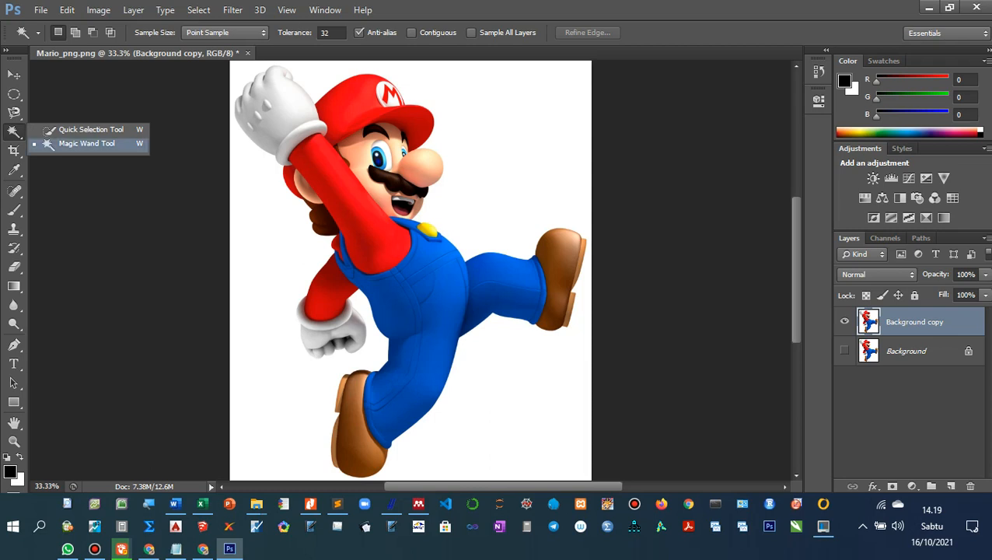
left_click(86, 143)
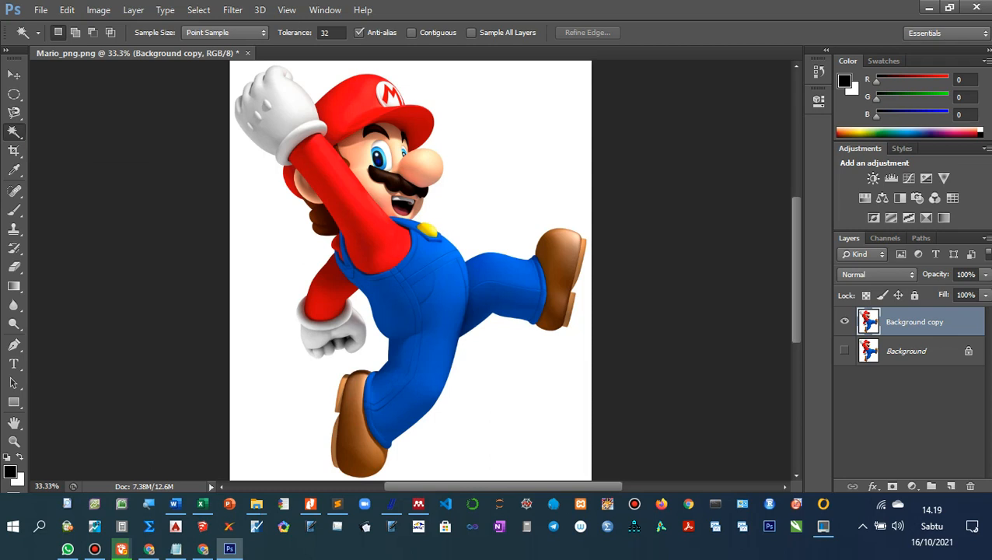
left_click(504, 157)
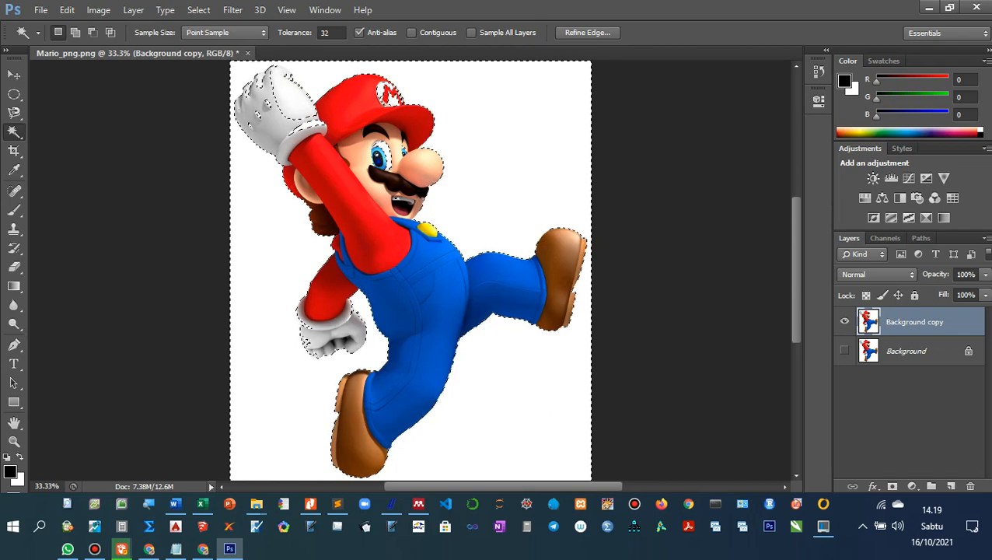
key("Delete")
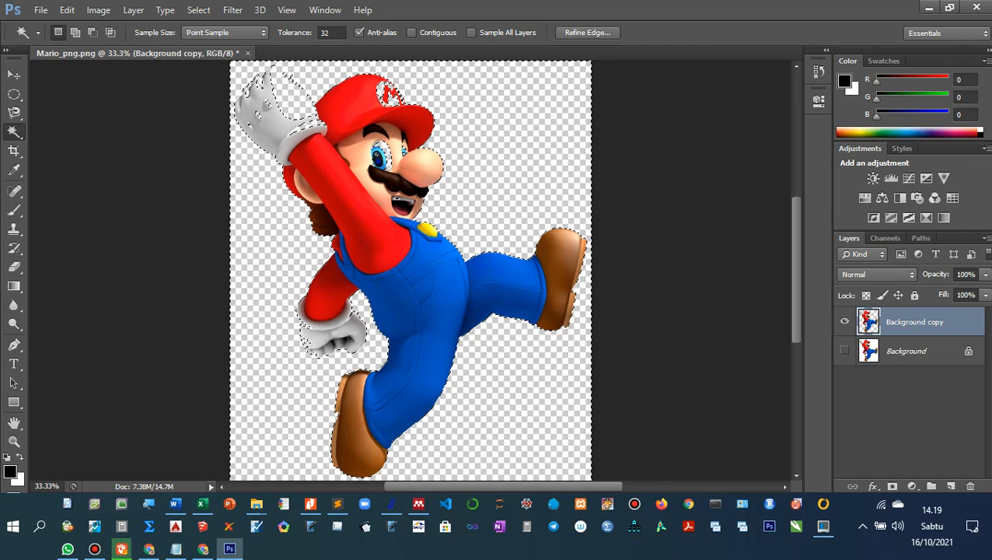
Undo the white background deletion and clear the selection.
key("alt+BackSpace")
key("ctrl+z")
key("ctrl+BackSpace")
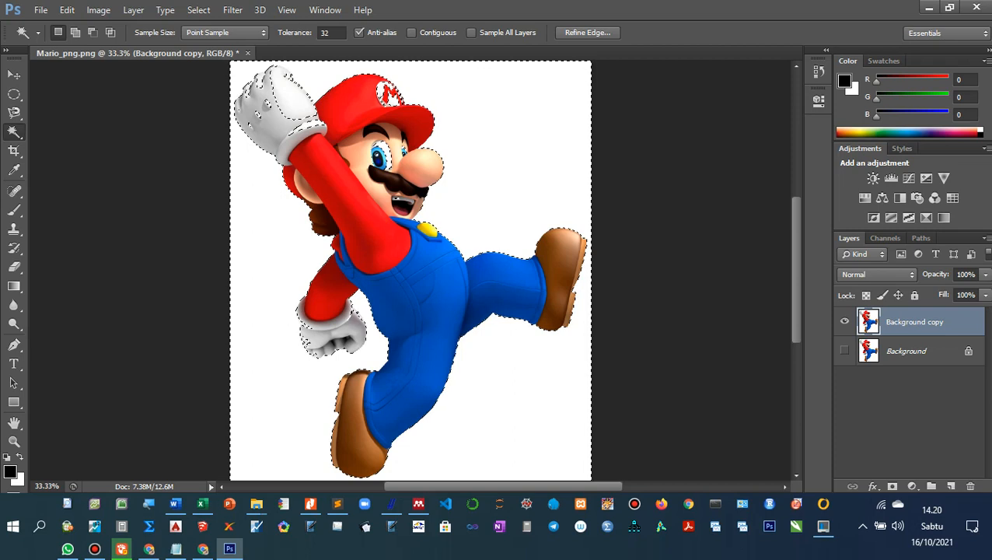
key("ctrl+d")
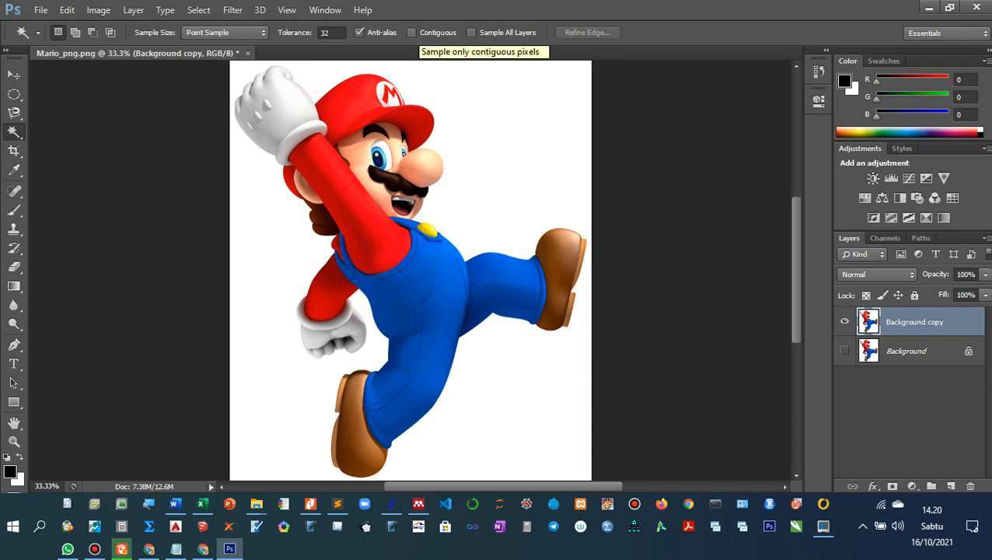
Delete the white background around Mario using the Magic Wand with Contiguous on and tolerance 6, and clear the selection.
left_click(412, 33)
left_click(325, 32)
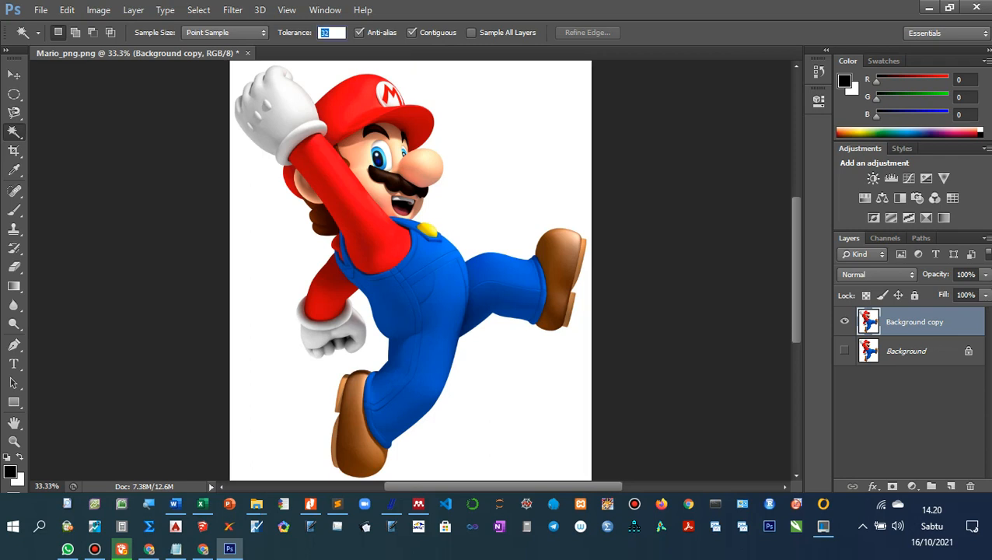
type("6")
key("Return")
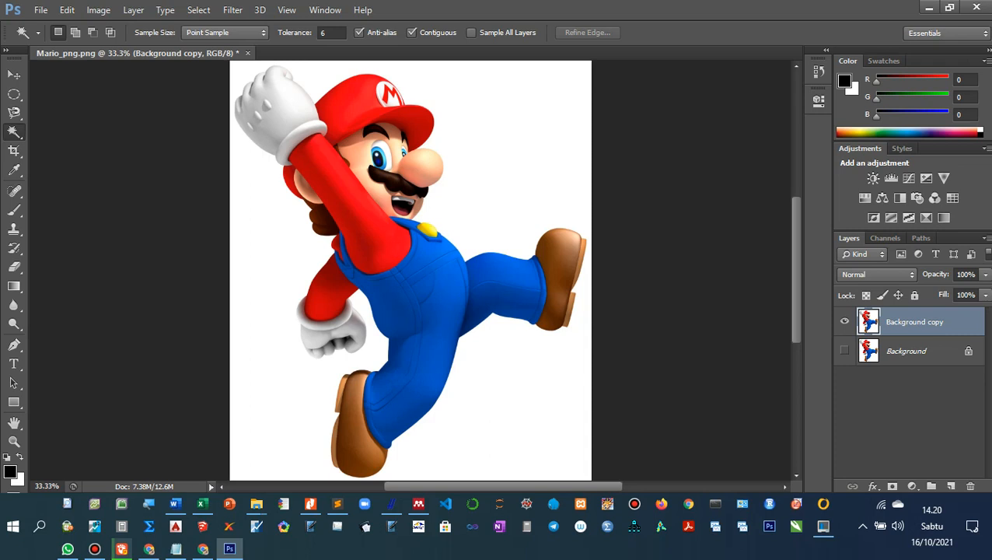
left_click(507, 160)
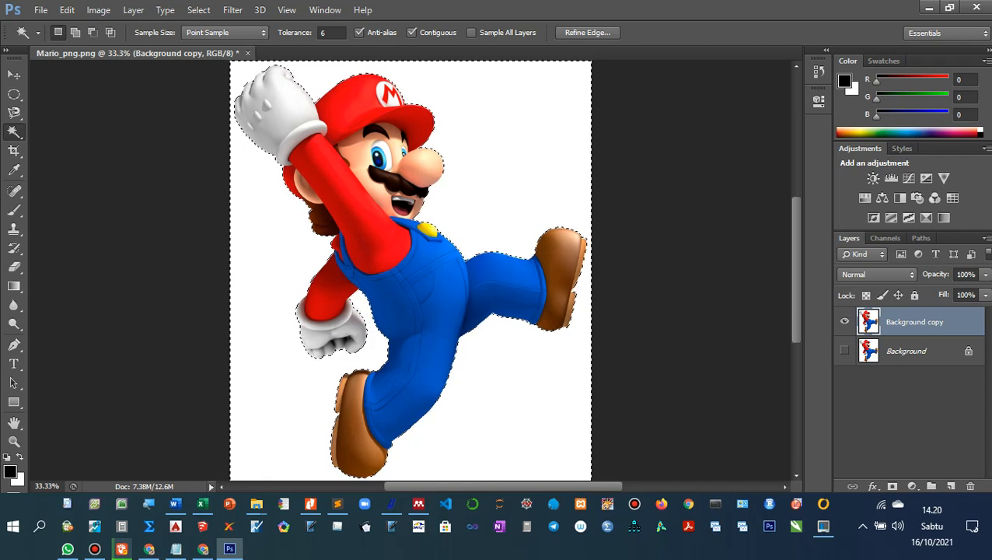
key("Delete")
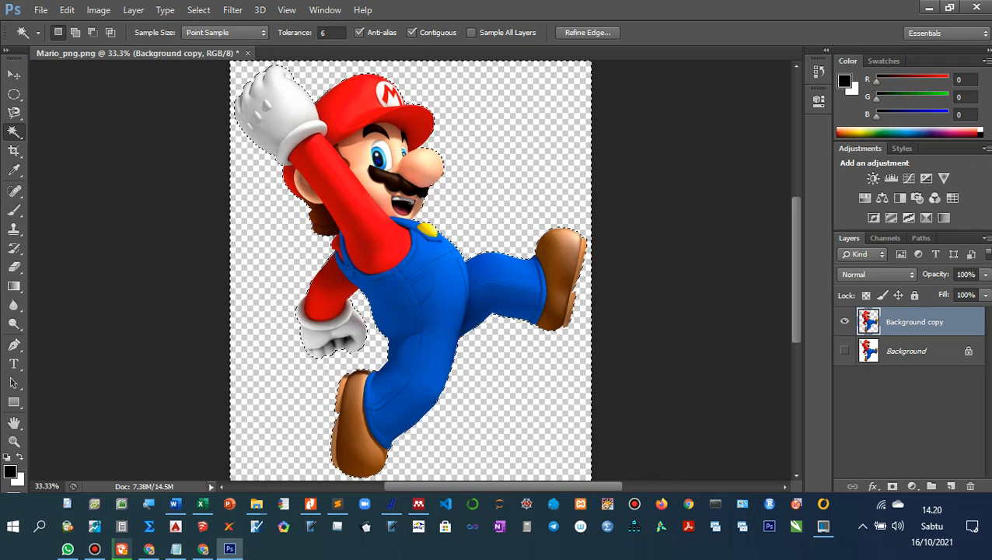
key("ctrl+d")
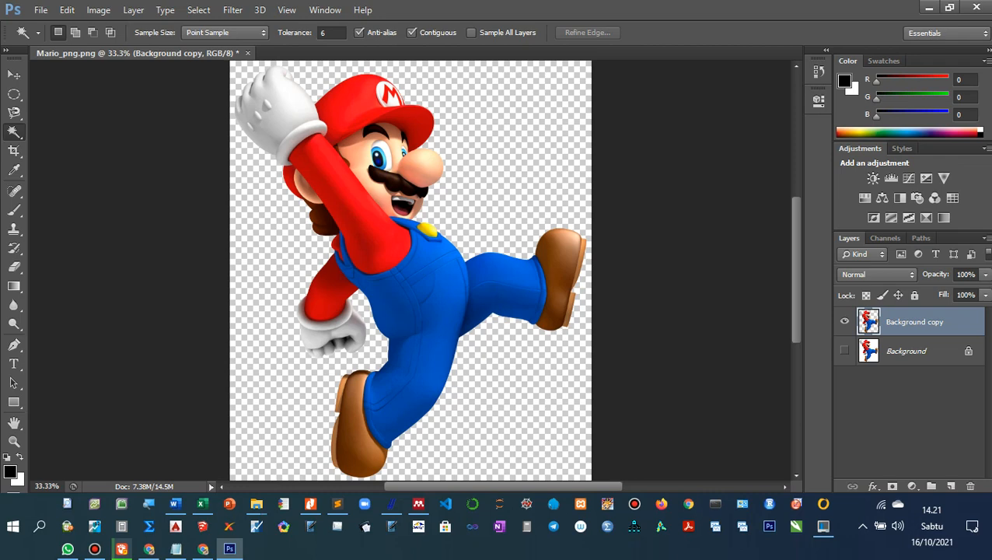
Activate the Move Tool and place bedugul.jpg from the Materi DGM folder into the Mario document.
key("v")
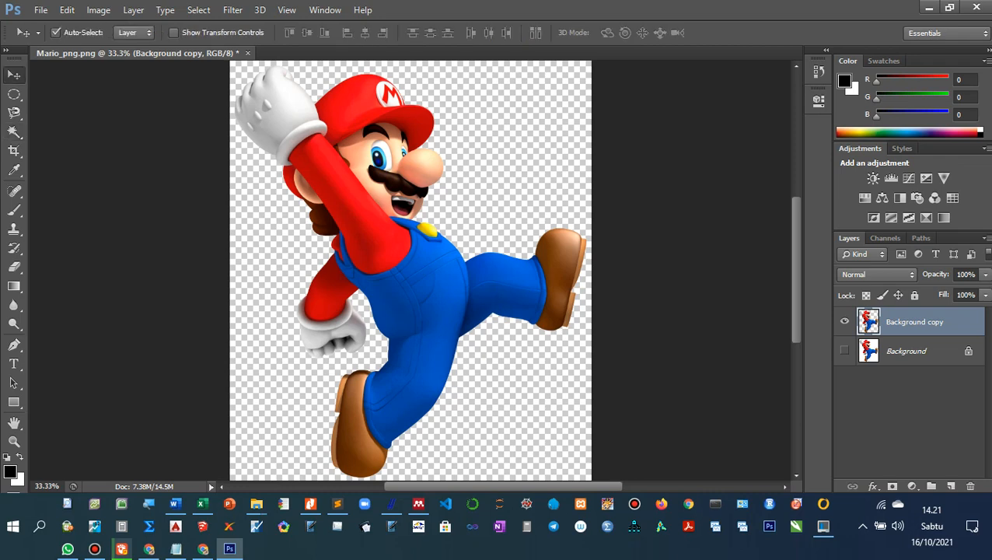
left_click(40, 9)
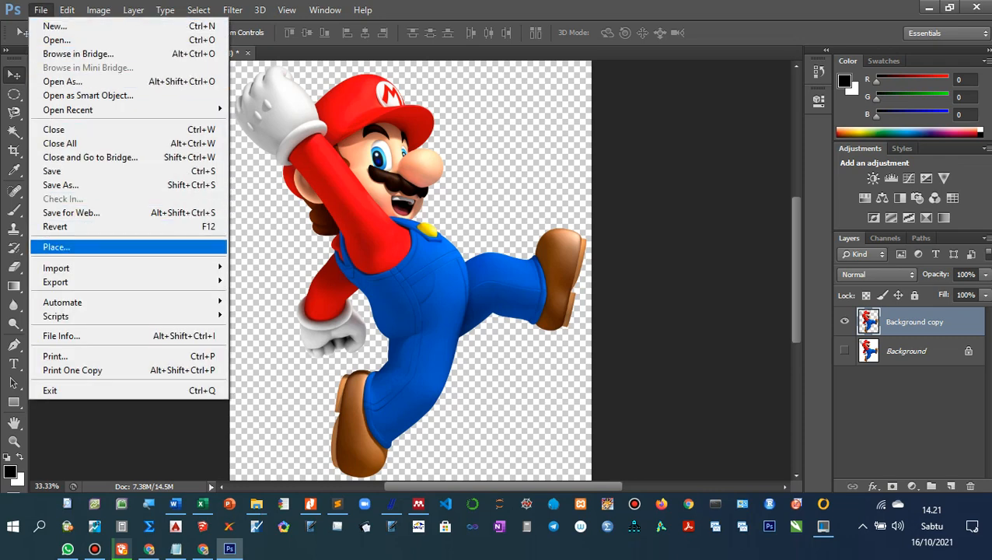
key("Return")
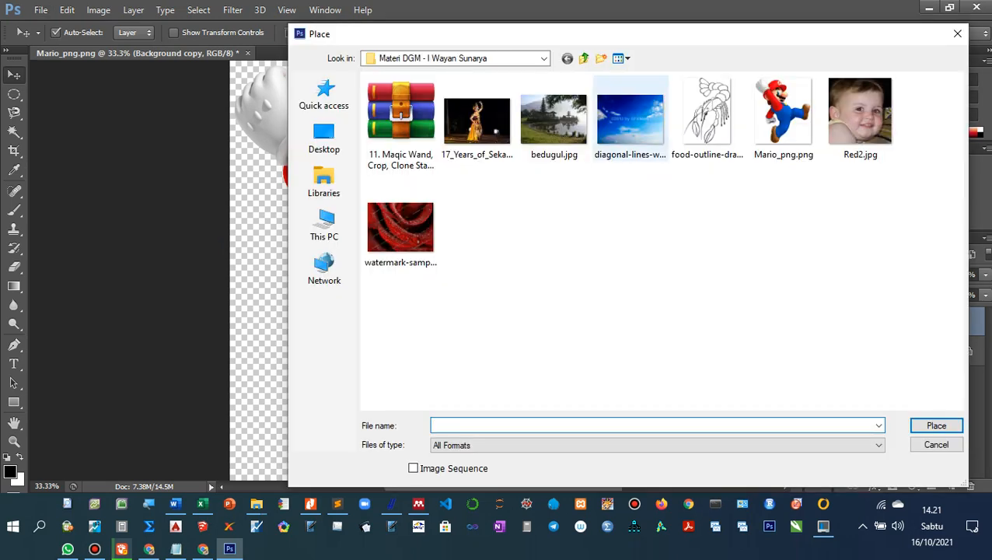
double_click(553, 121)
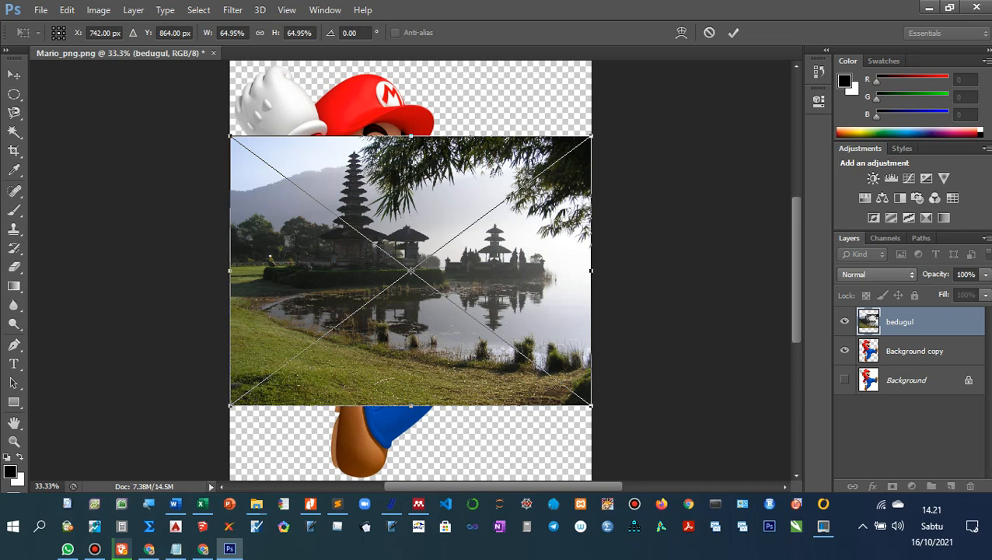
Scale the placed bedugul image to about 110% so it covers the canvas, and move its layer below Background copy.
key("ctrl+minus")
key("ctrl+minus")
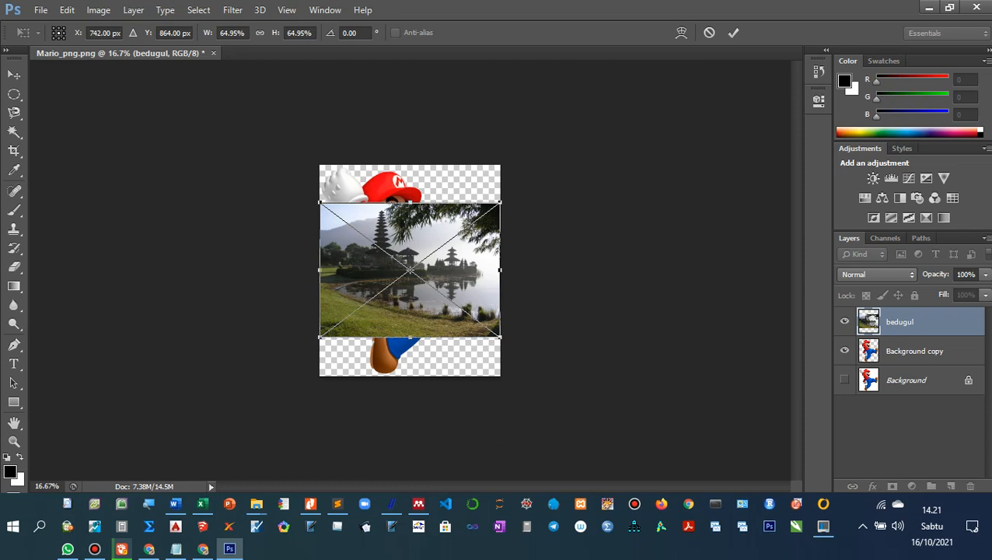
left_click_drag(500, 202, 563, 156)
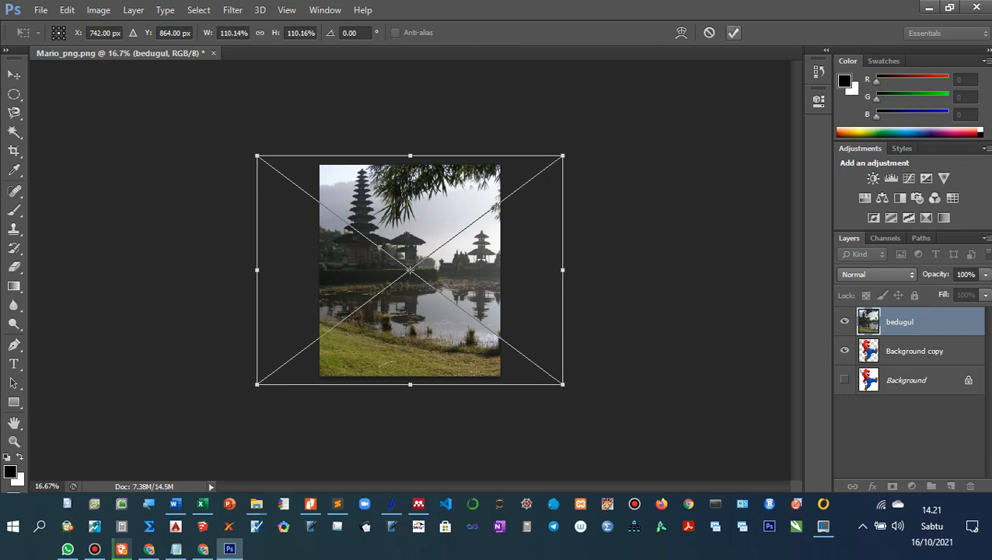
left_click(733, 32)
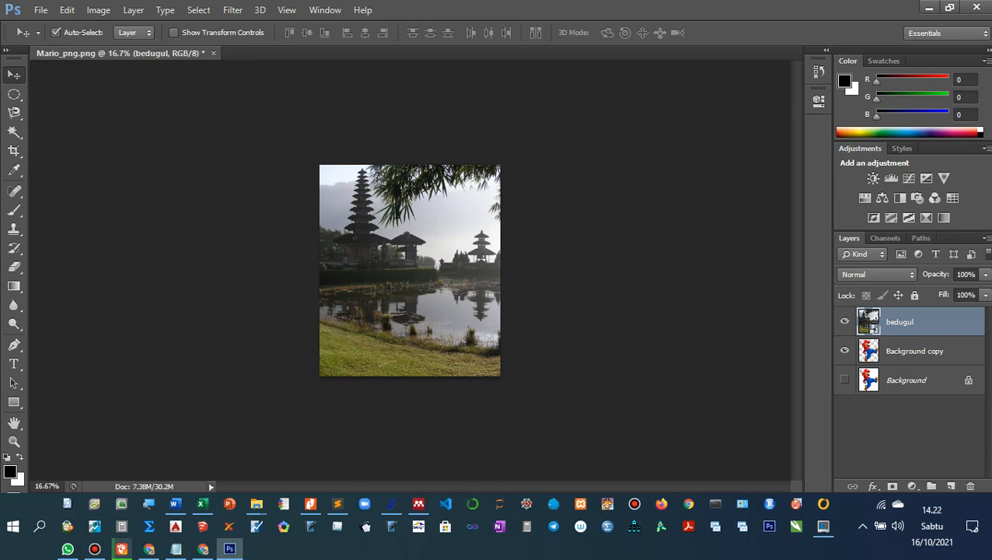
left_click_drag(900, 321, 901, 364)
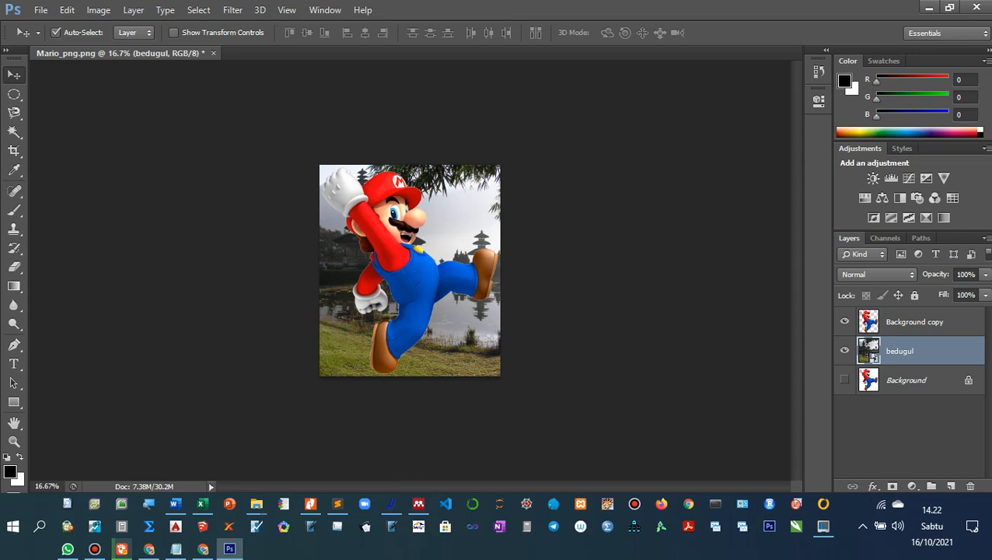
left_click(14, 132)
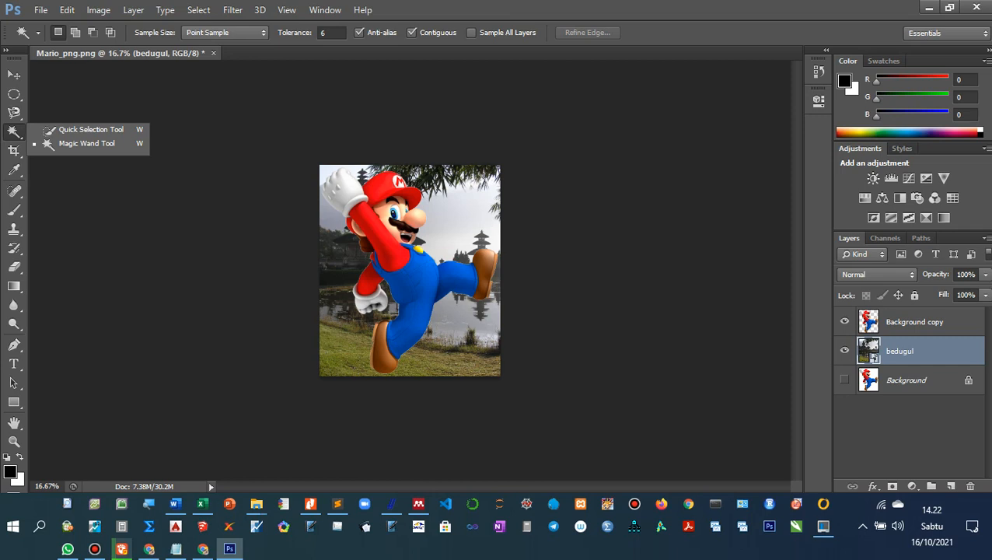
left_click(14, 150)
right_click(13, 150)
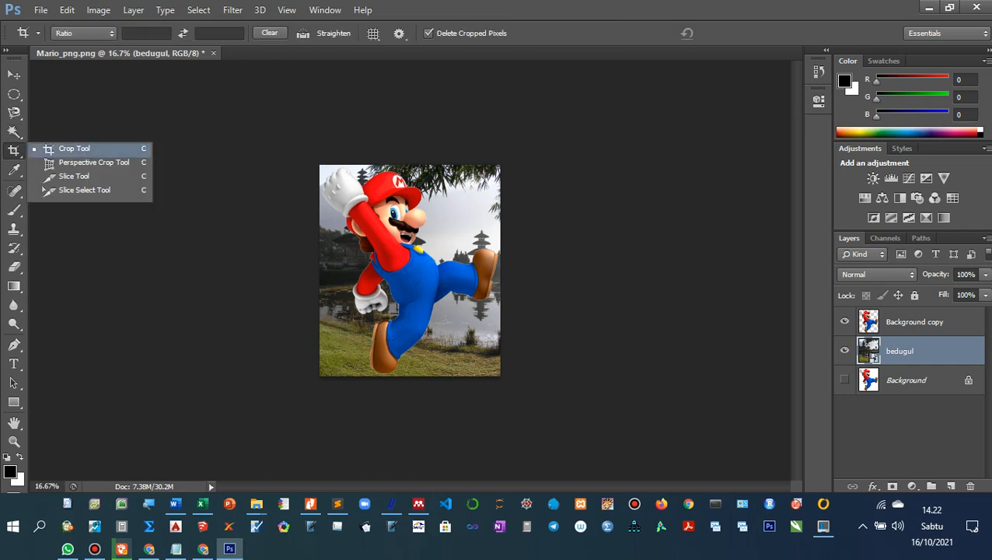
left_click(73, 149)
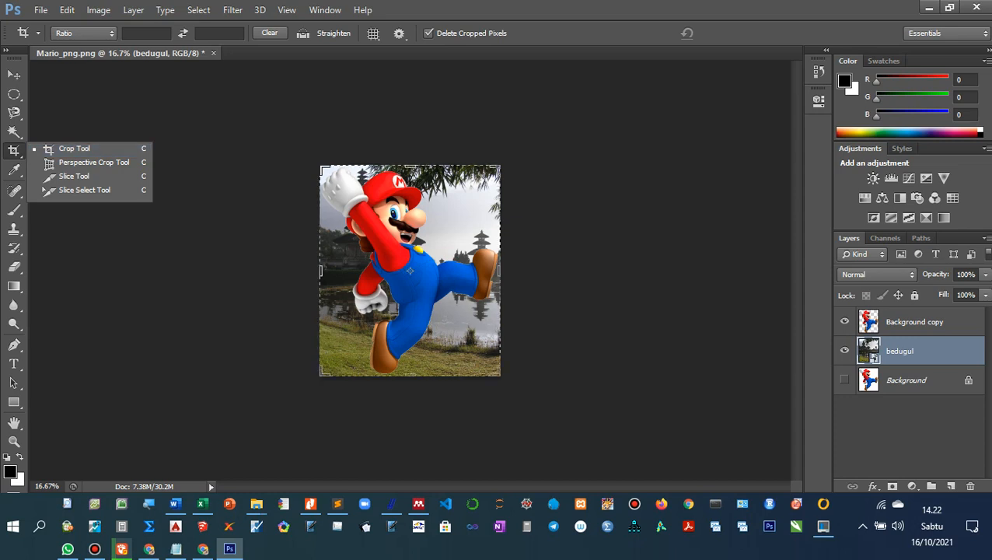
key("v")
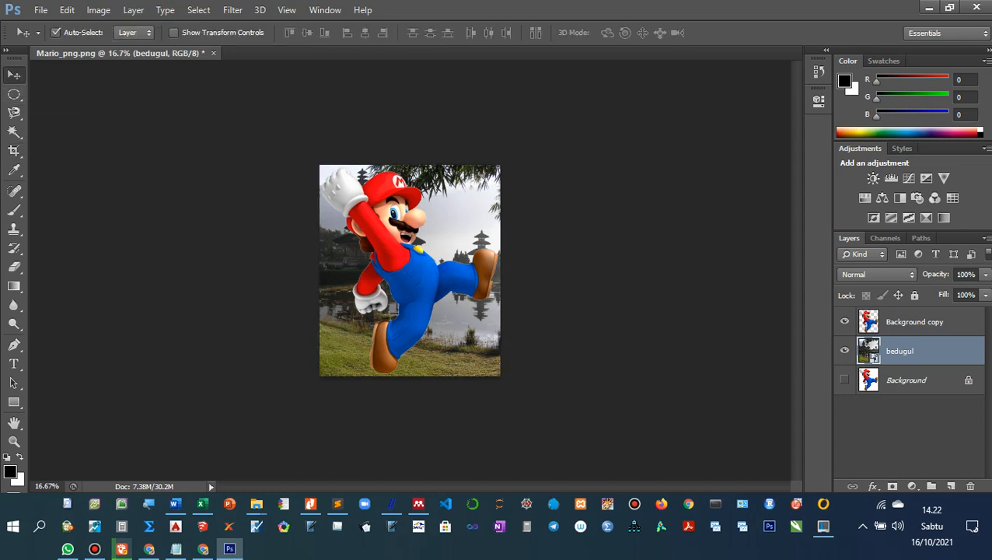
Close the Mario_png.png document without saving its changes.
key("alt+f")
key("Down")
key("Down")
key("Down")
key("Down")
key("Down")
key("Down")
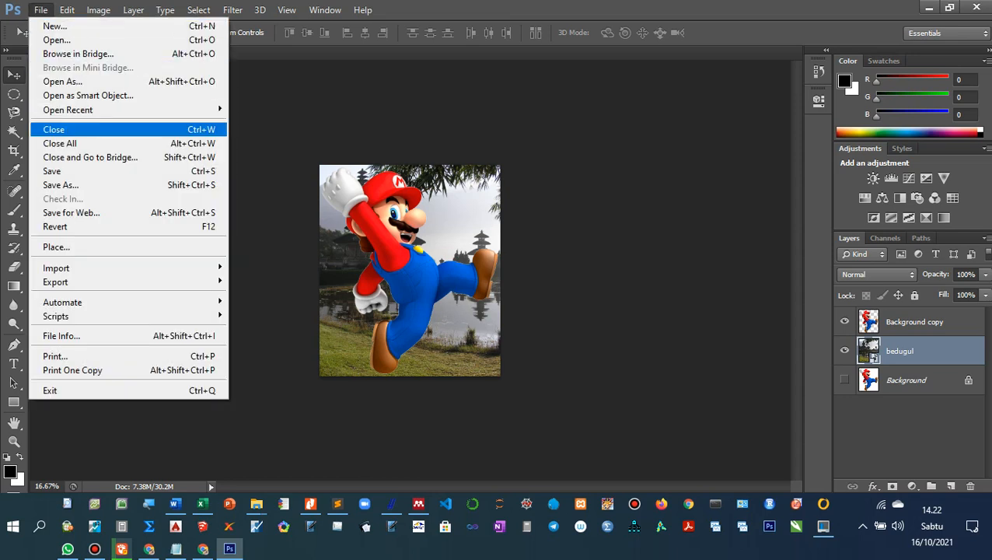
key("Escape")
key("n")
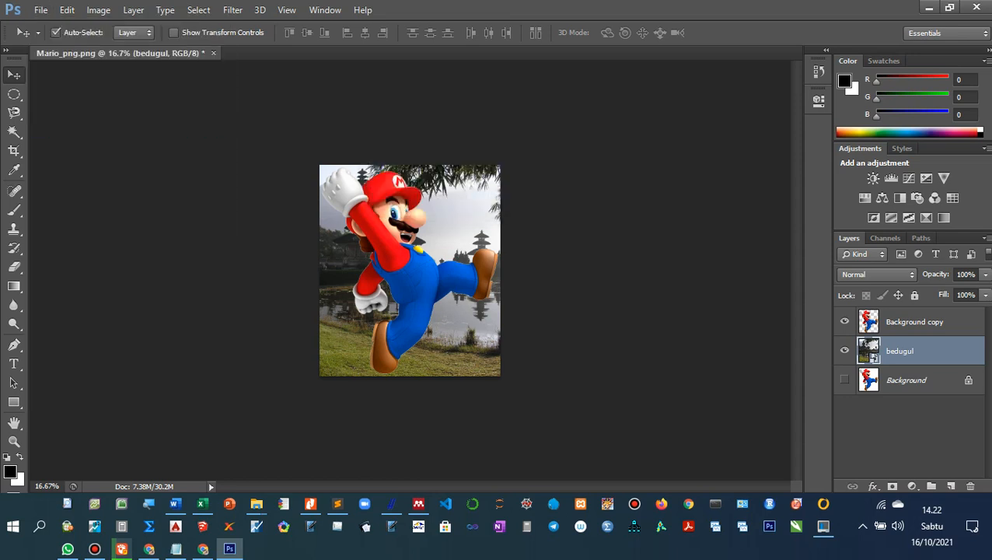
Open 17_Years_of_Sekar_Jepun_2014-11-01_44.jpg from the Materi DGM folder.
key("alt")
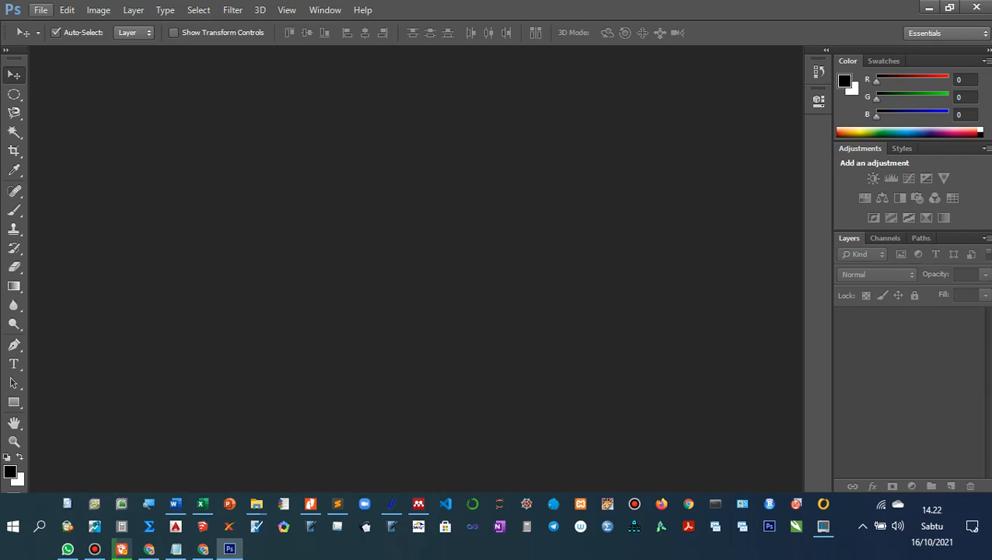
key("f")
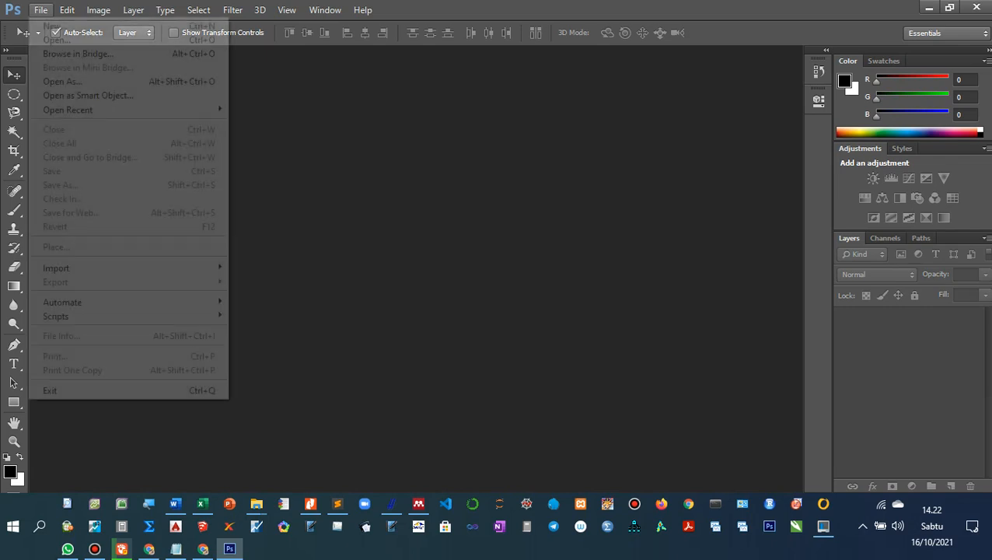
key("Down")
key("Escape")
key("ctrl+o")
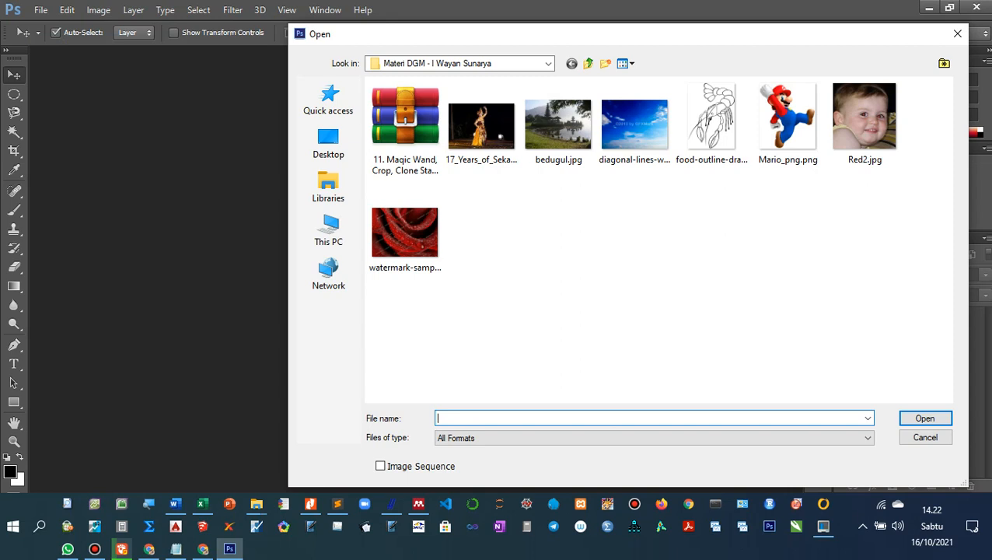
left_click(481, 129)
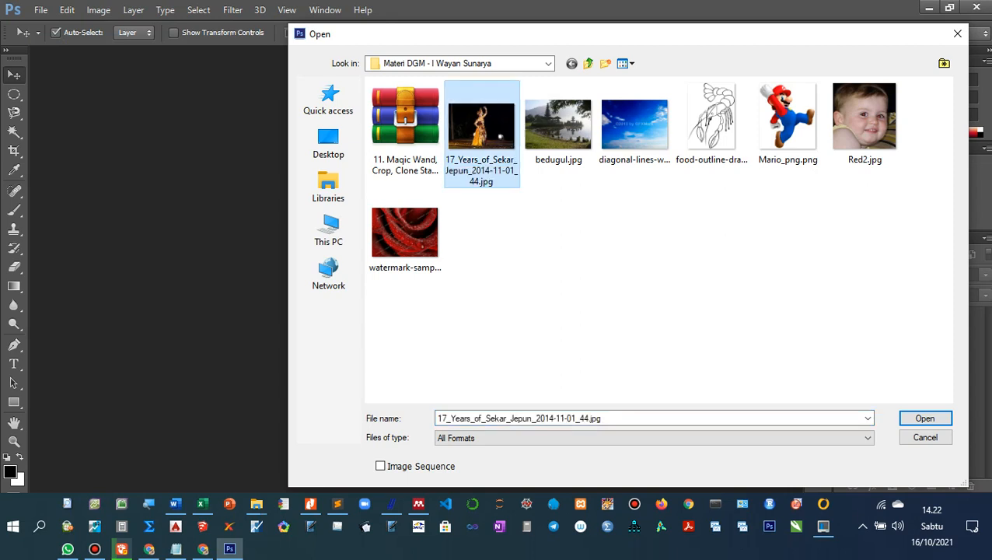
double_click(481, 126)
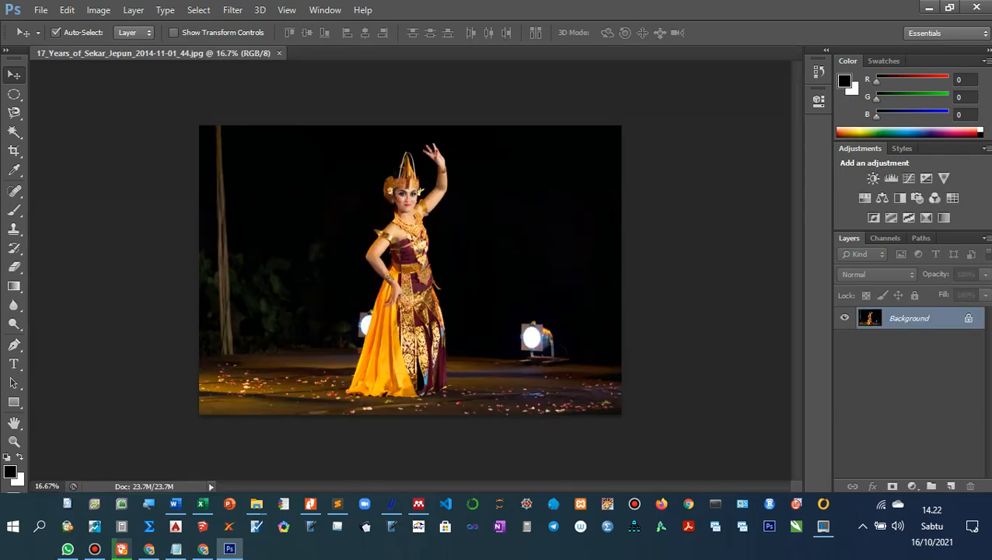
Crop the photo's two sides inward around the dancer, keeping its full height, and switch to the Move Tool.
left_click(14, 150)
left_click(74, 149)
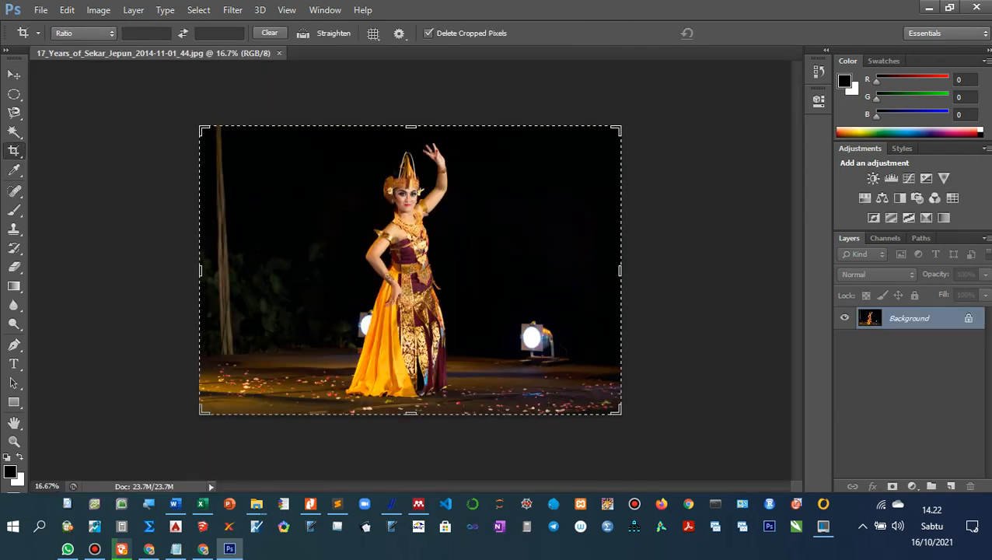
left_click_drag(335, 139, 483, 404)
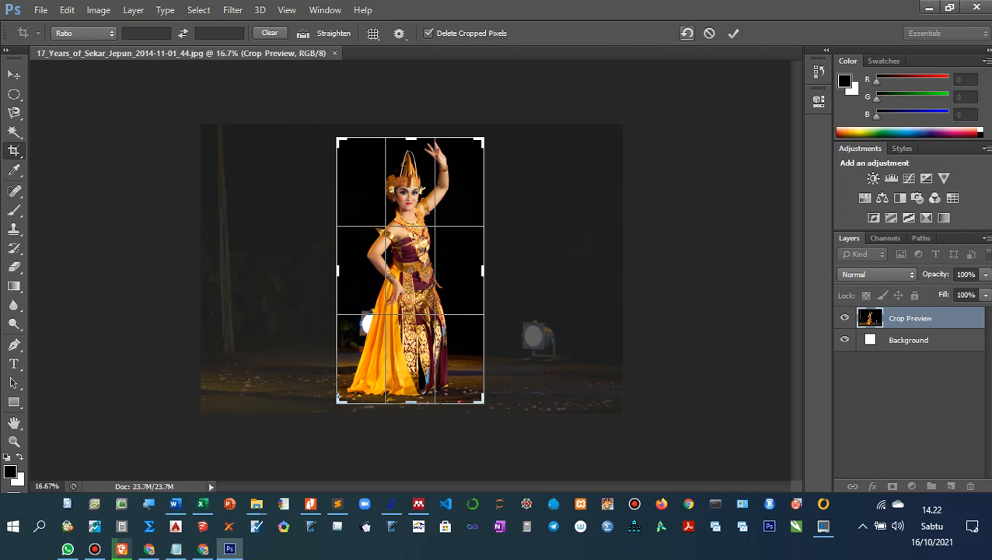
left_click(709, 32)
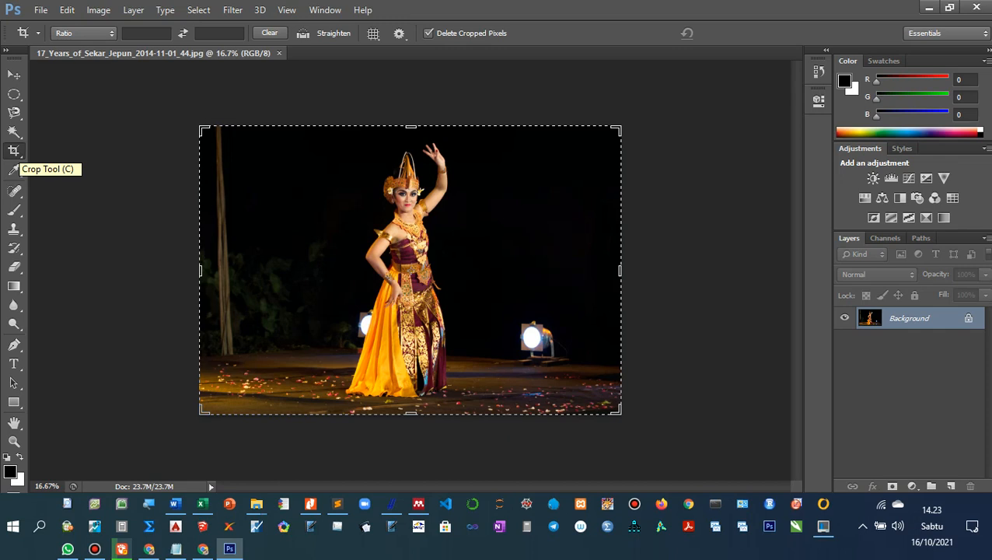
left_click_drag(200, 271, 261, 271)
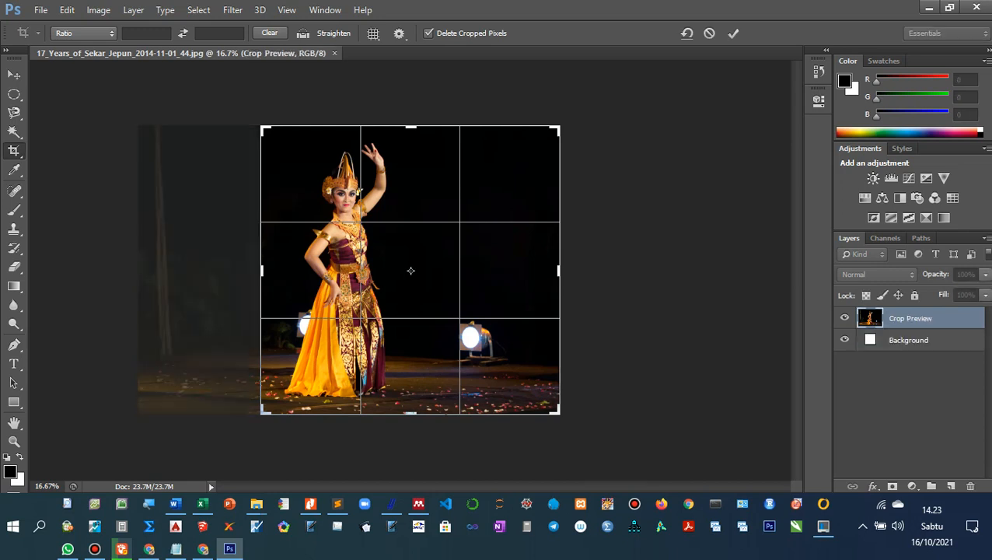
left_click_drag(559, 270, 491, 270)
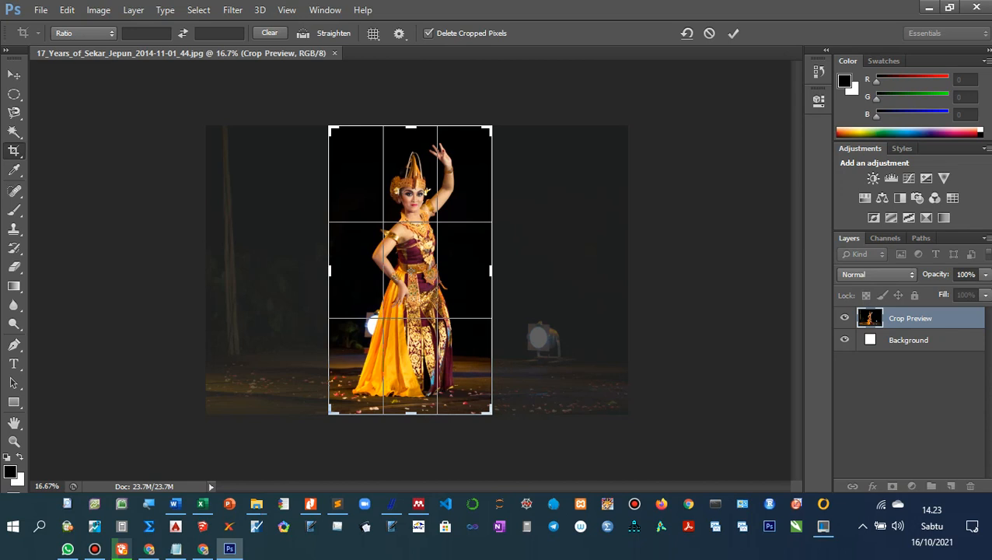
left_click(732, 33)
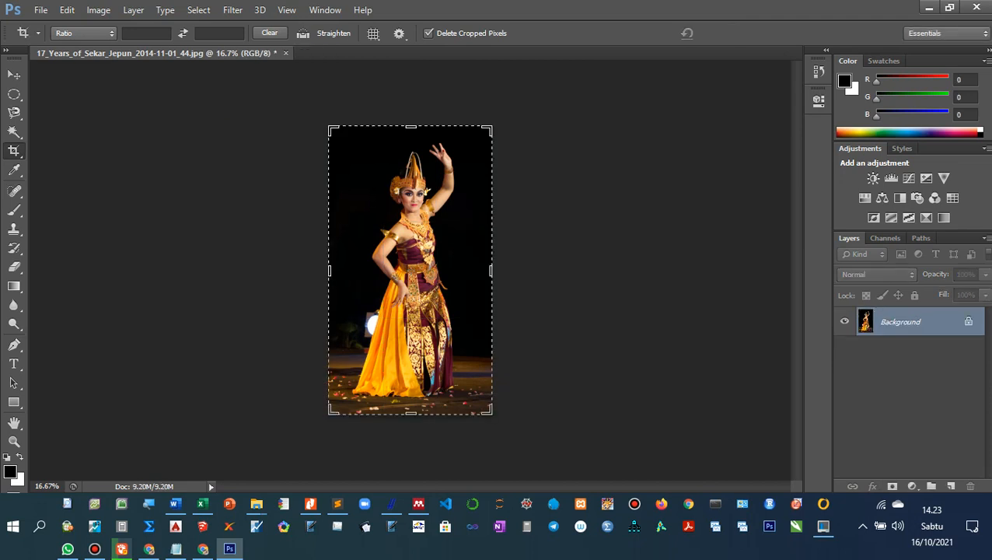
left_click(14, 74)
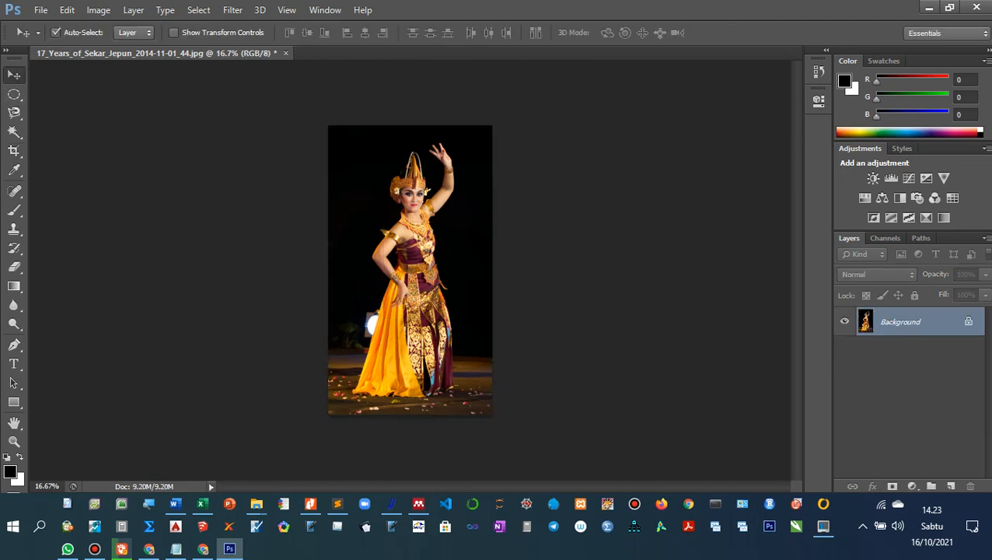
Sample the orange of the dancer's skirt as the foreground color using the Eyedropper Tool.
left_click(14, 150)
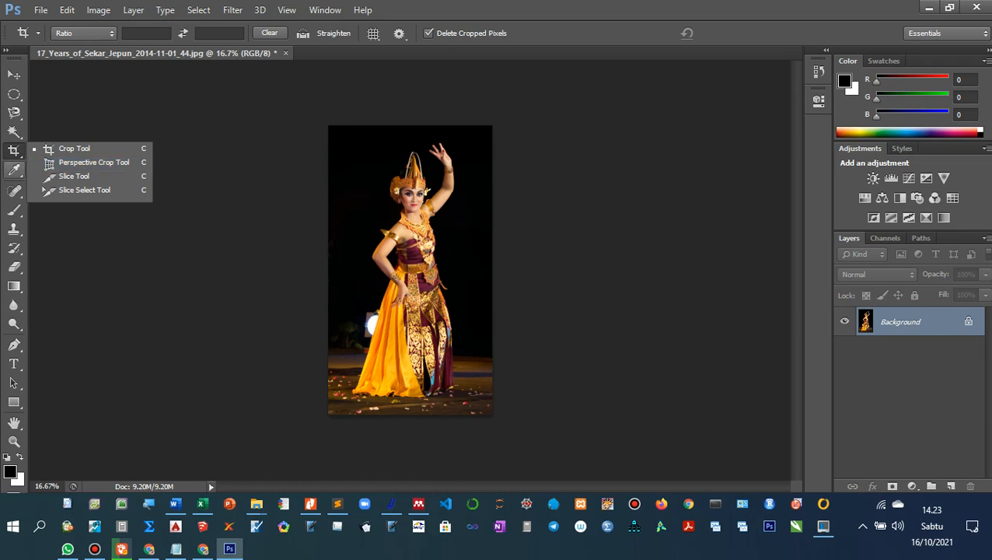
left_click(14, 169)
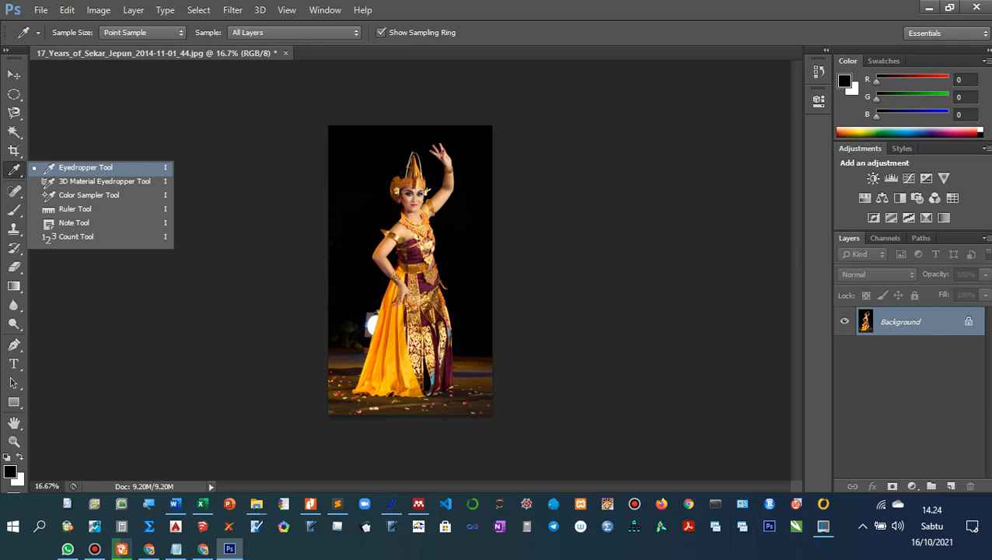
key("Escape")
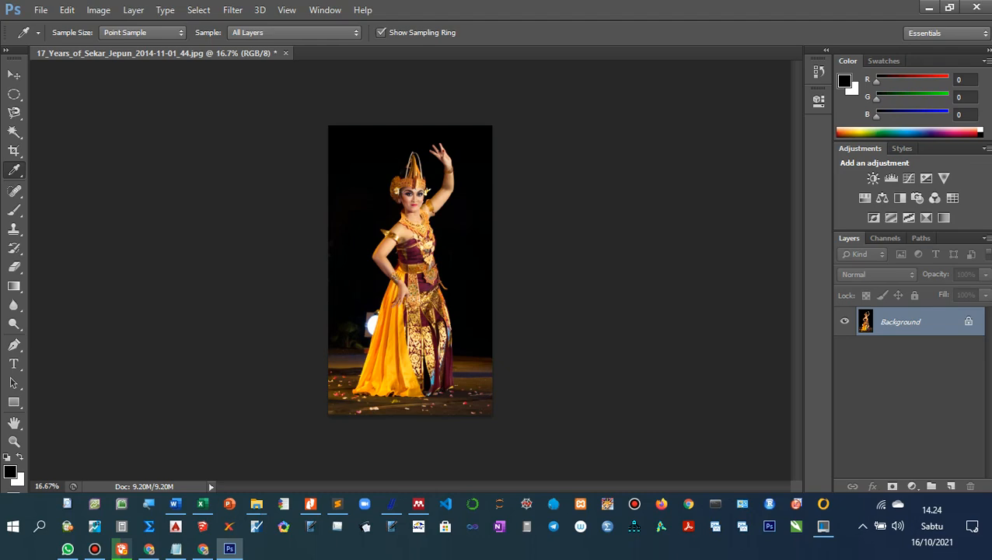
key("ctrl+plus")
key("ctrl+plus")
key("ctrl+plus")
key("ctrl+plus")
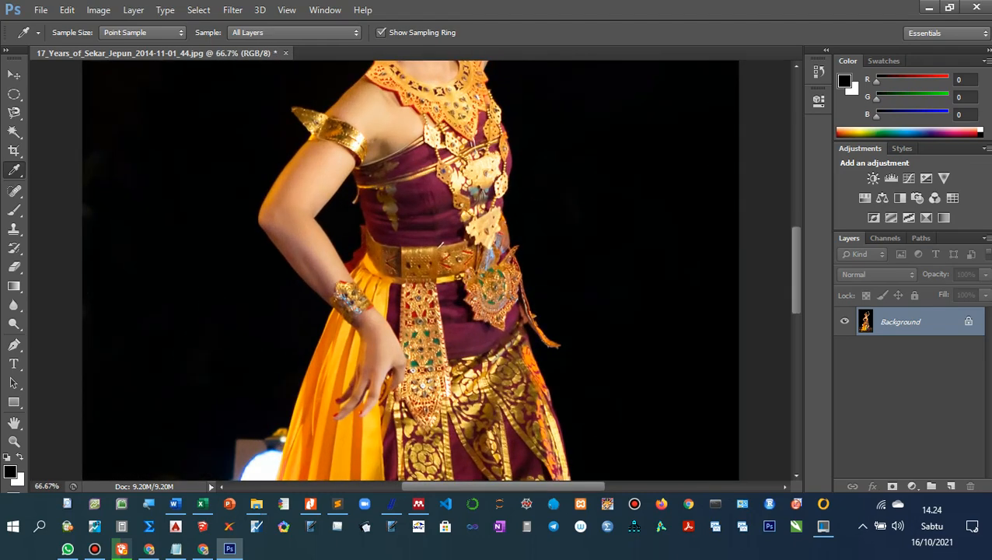
scroll(411, 269, "down", 5)
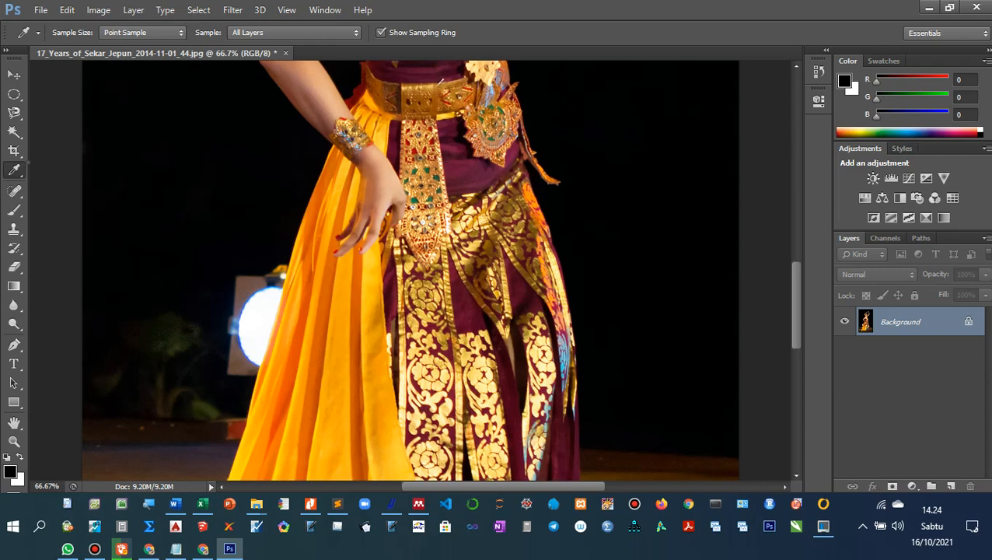
right_click(14, 169)
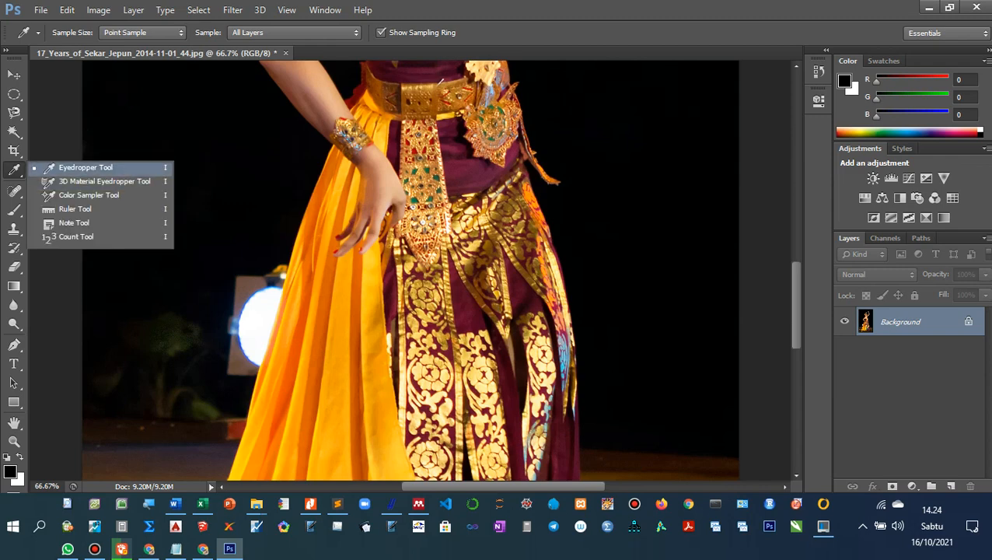
left_click(85, 168)
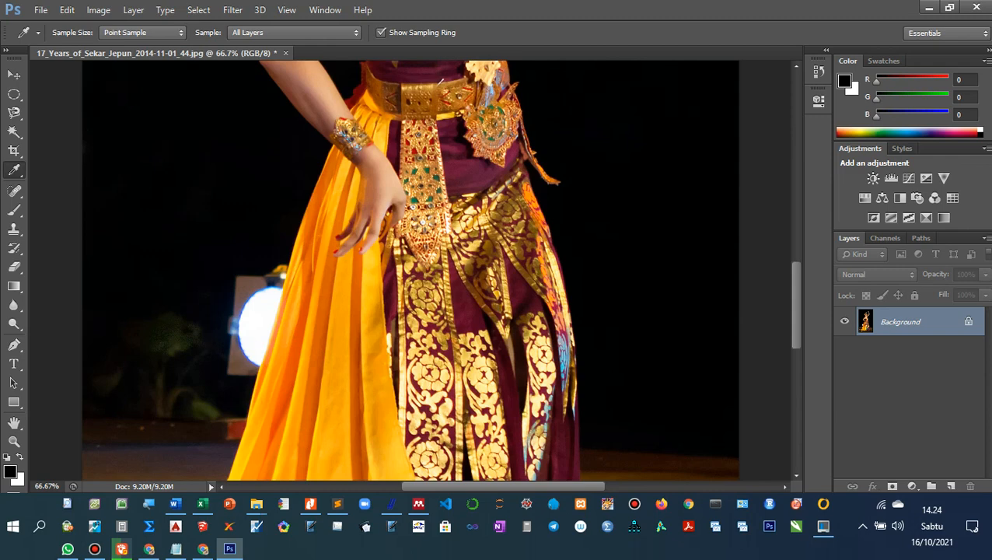
left_click(437, 82)
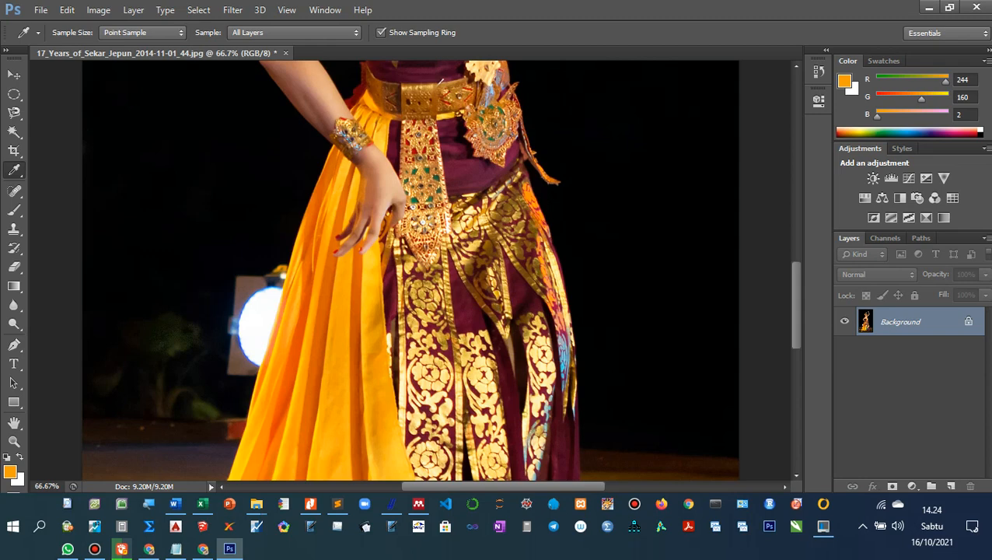
Inspect the foreground color's hex code in the Color Picker and close it without changing the color.
left_click(9, 471)
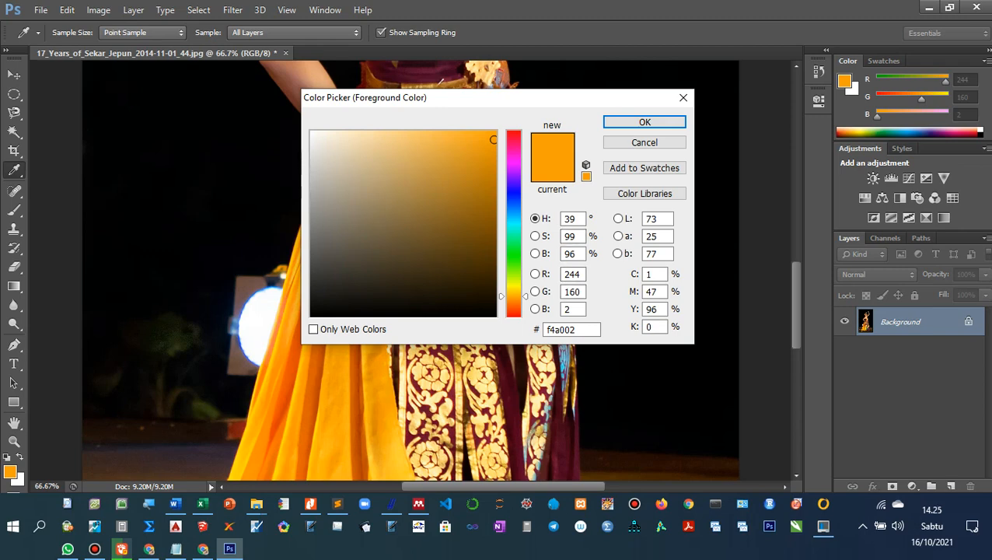
left_click_drag(458, 102, 393, 122)
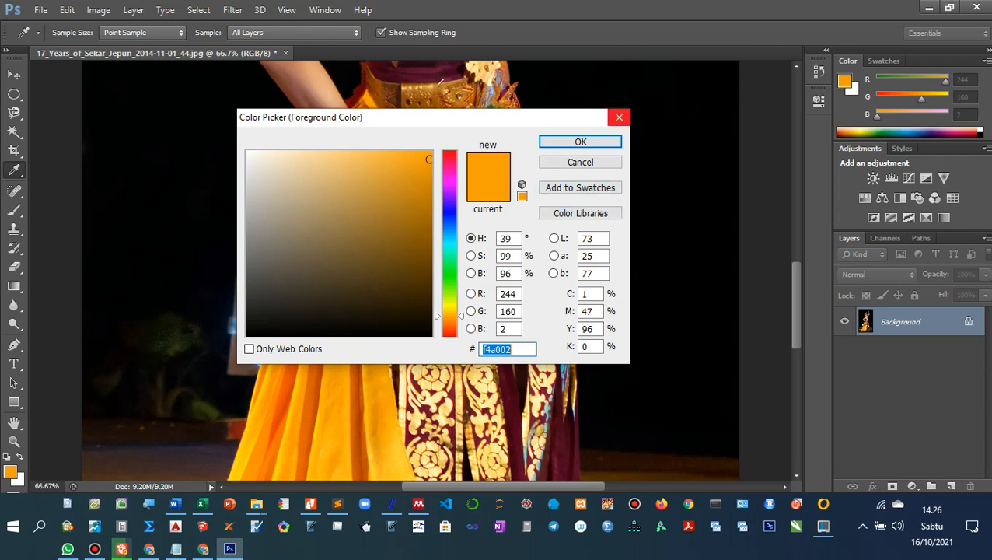
left_click(618, 117)
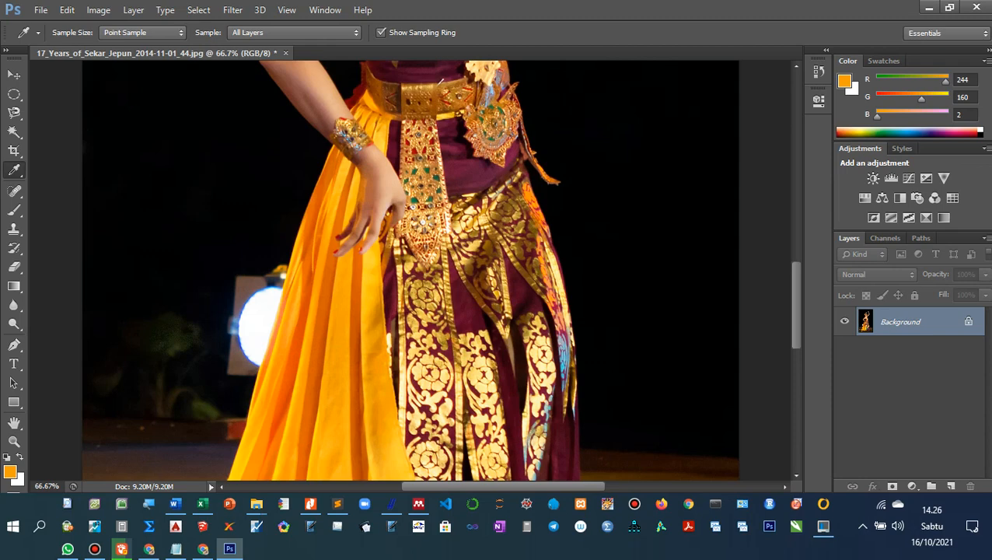
Activate the Spot Healing Brush Tool and close the dancer photo without saving its changes.
left_click(15, 190)
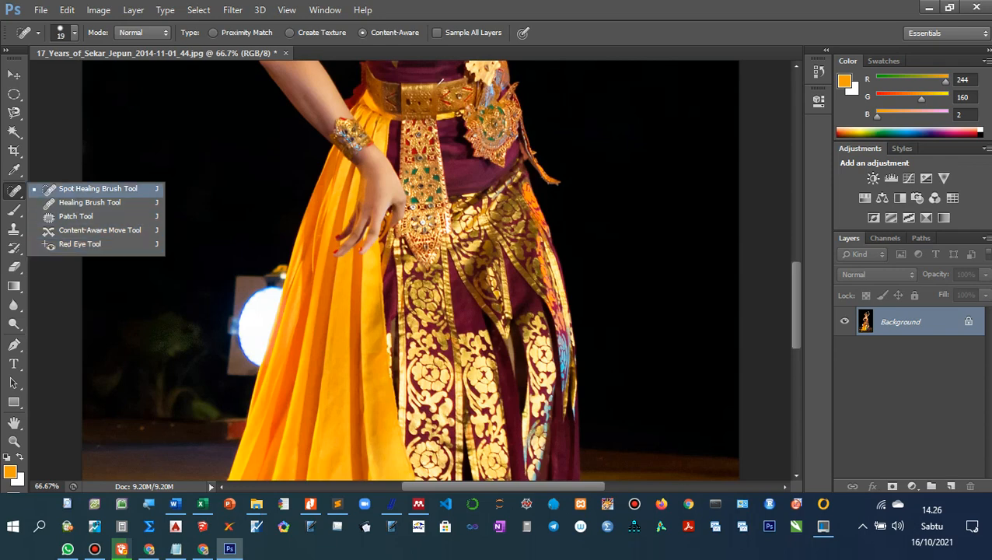
left_click(94, 188)
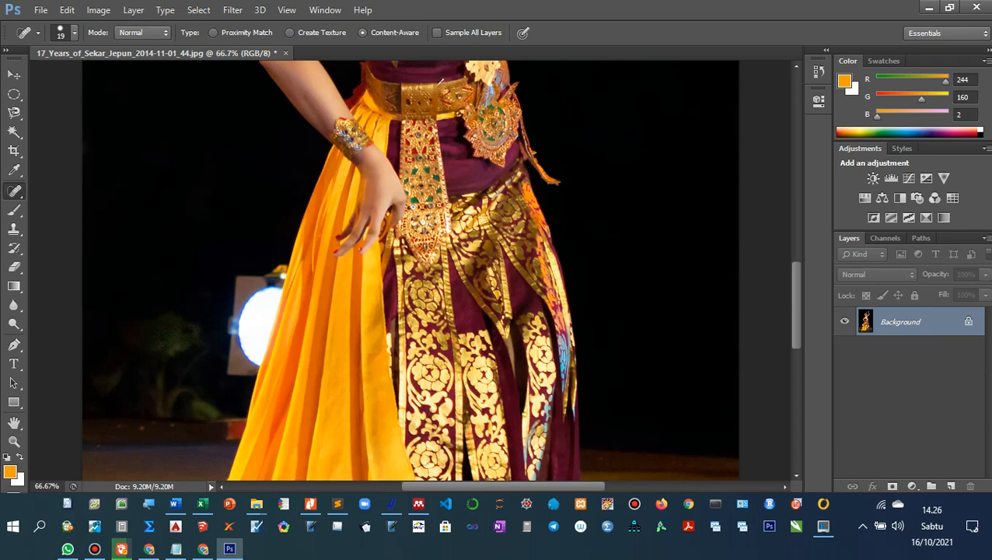
left_click(40, 10)
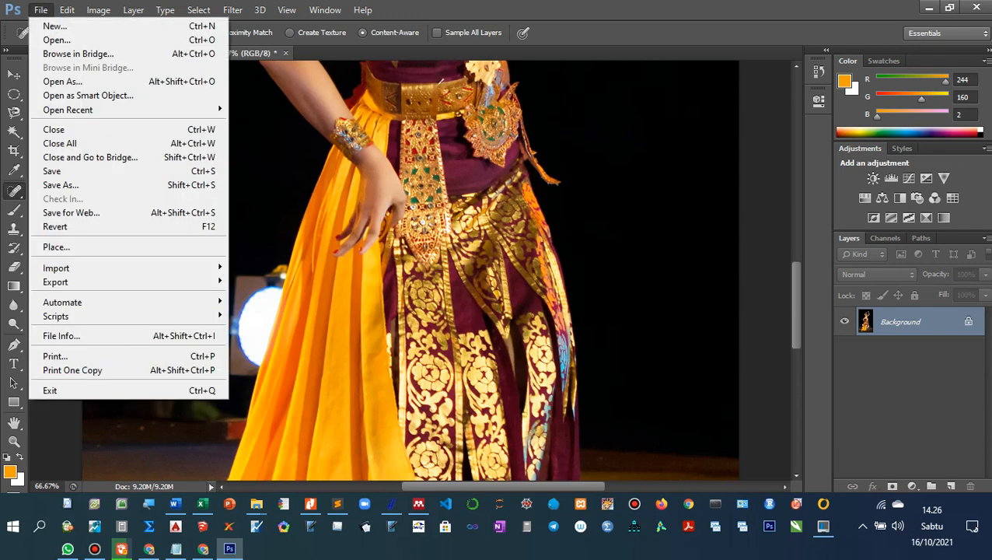
left_click(55, 129)
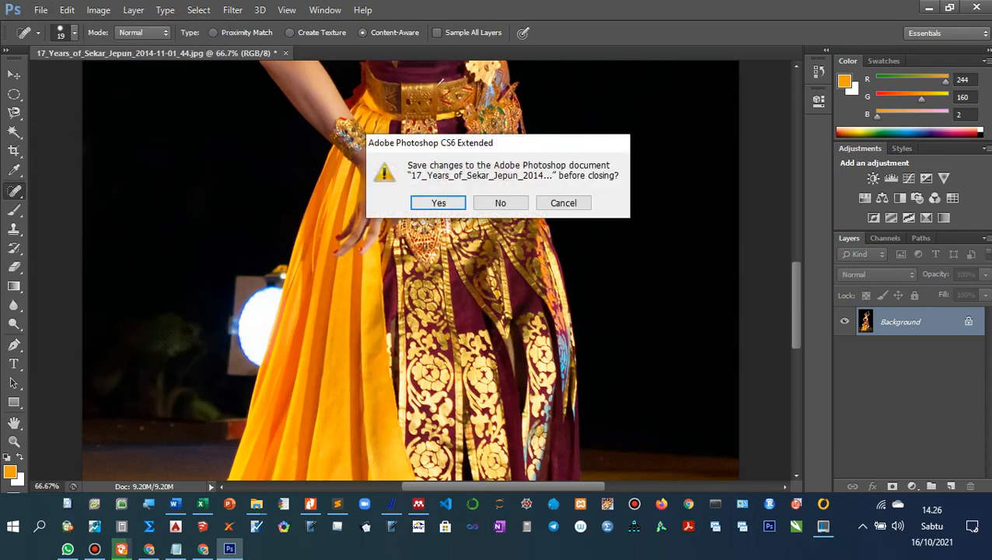
left_click(500, 202)
Open the sky photo diagonal-lines-watermark.jpg.
left_click(40, 9)
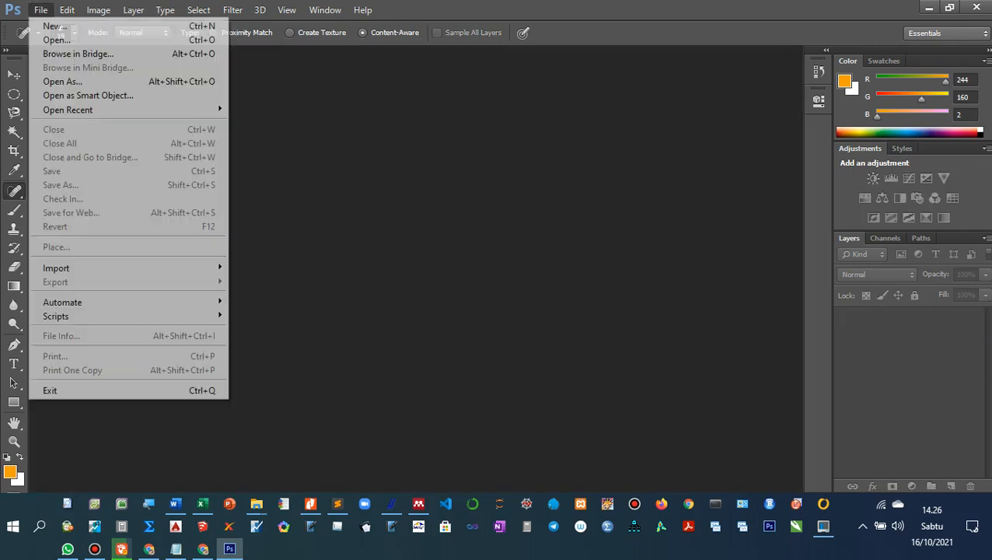
left_click(56, 39)
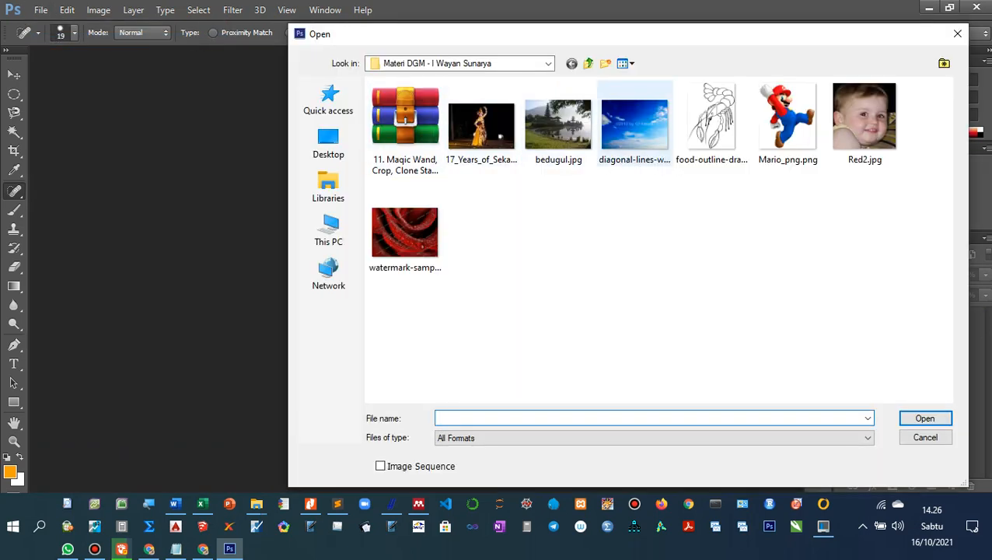
left_click(634, 124)
key("Return")
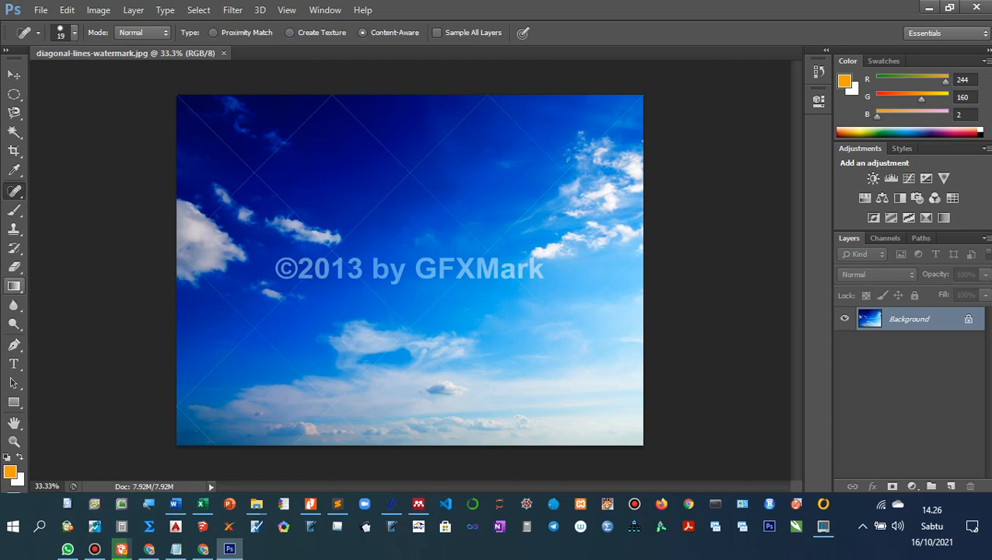
left_click(14, 228)
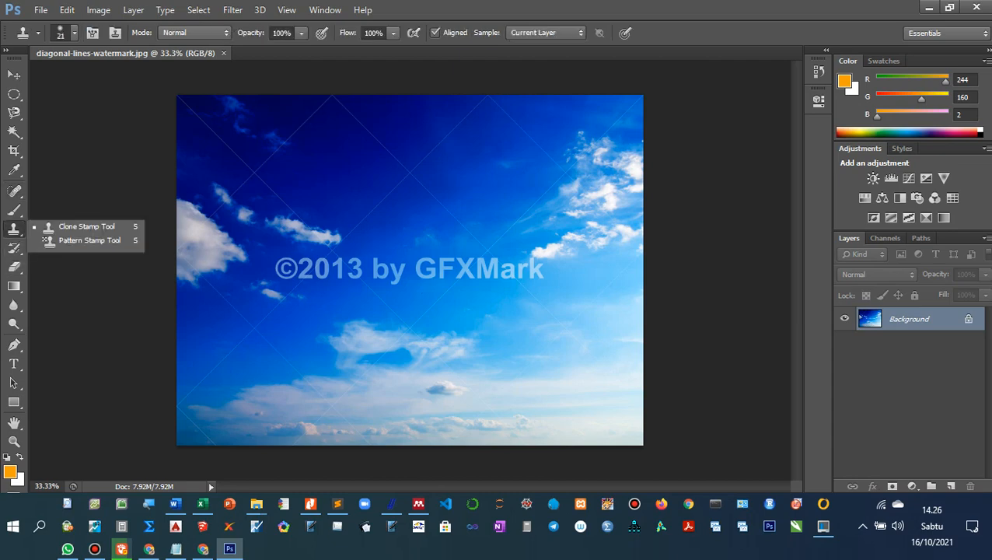
left_click(14, 191)
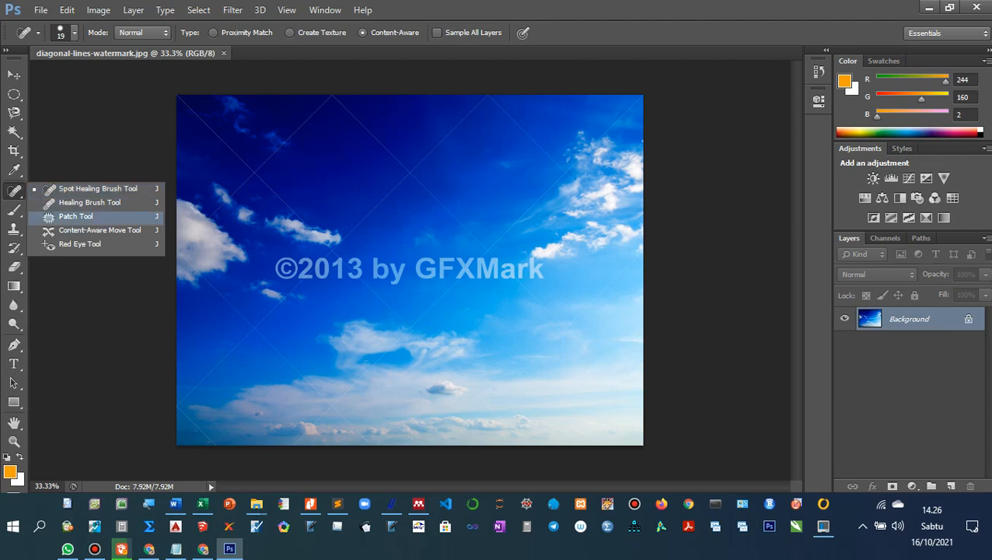
left_click(14, 228)
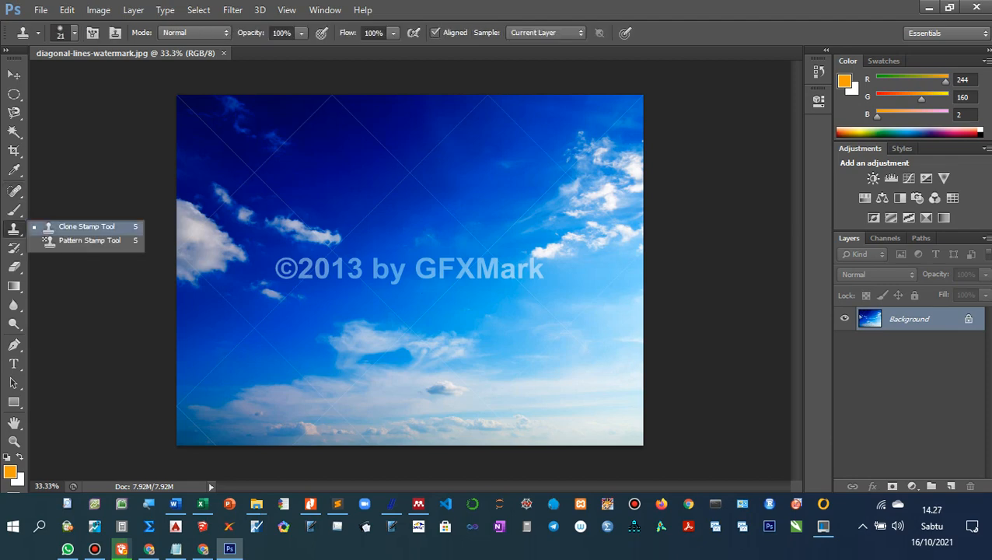
left_click(86, 226)
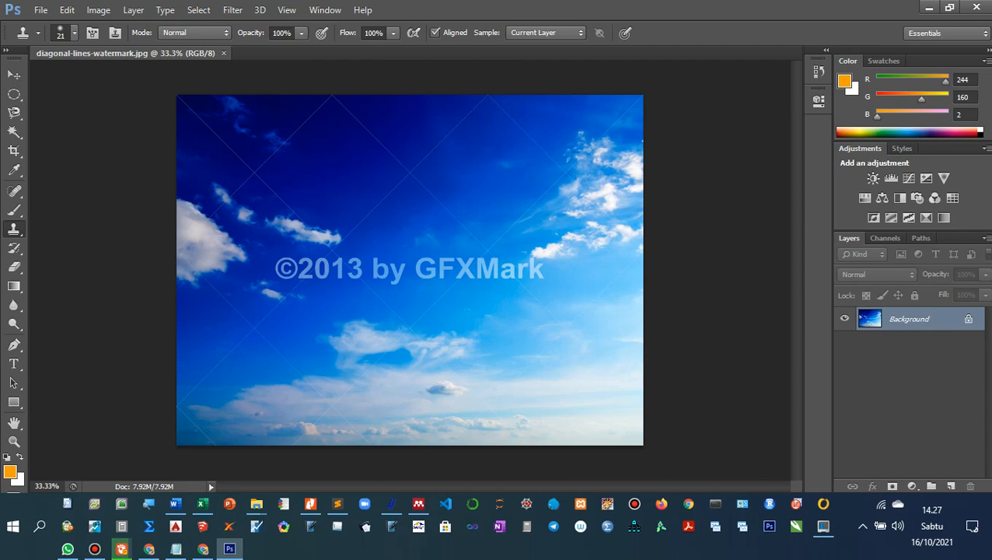
key("v")
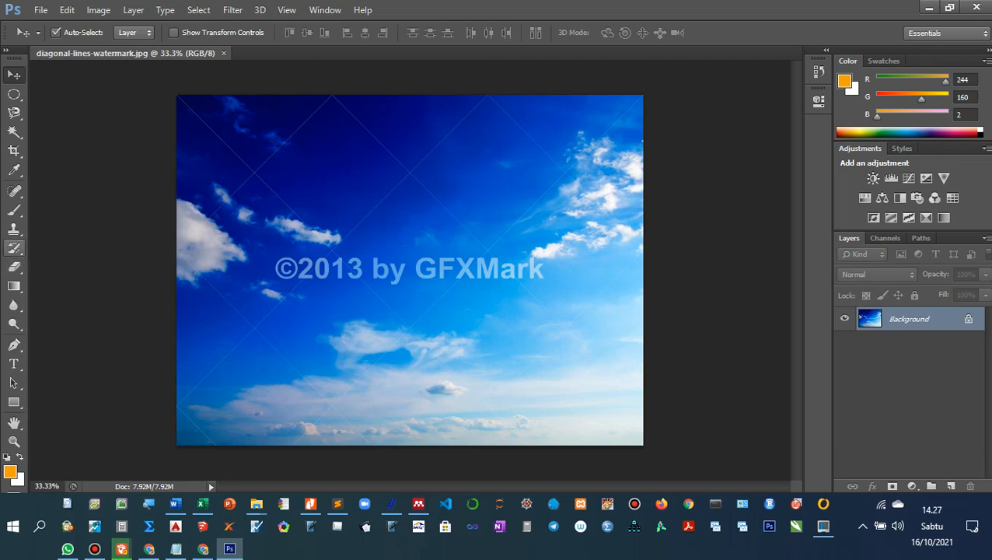
left_click(14, 229)
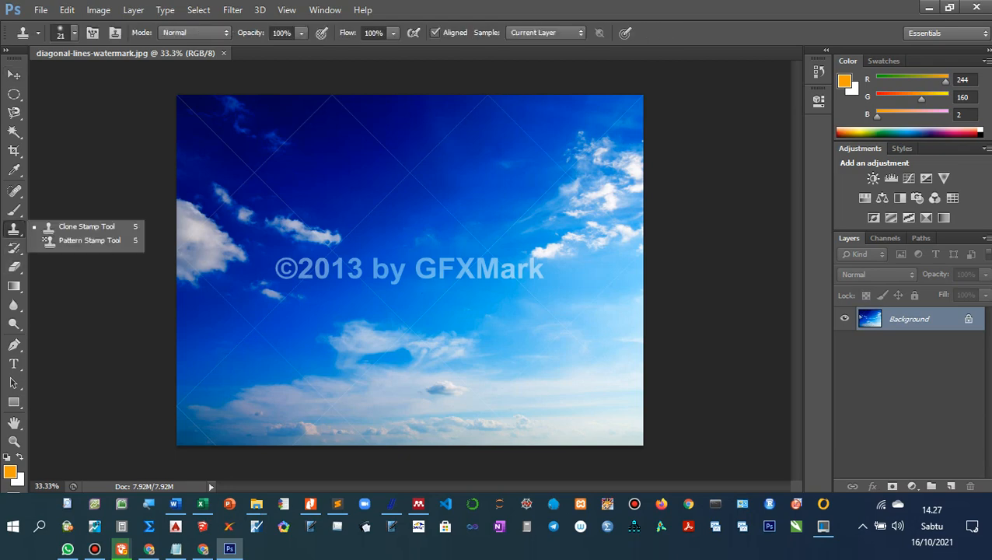
Activate the Healing Brush Tool and enlarge its brush to 175 px.
left_click(14, 190)
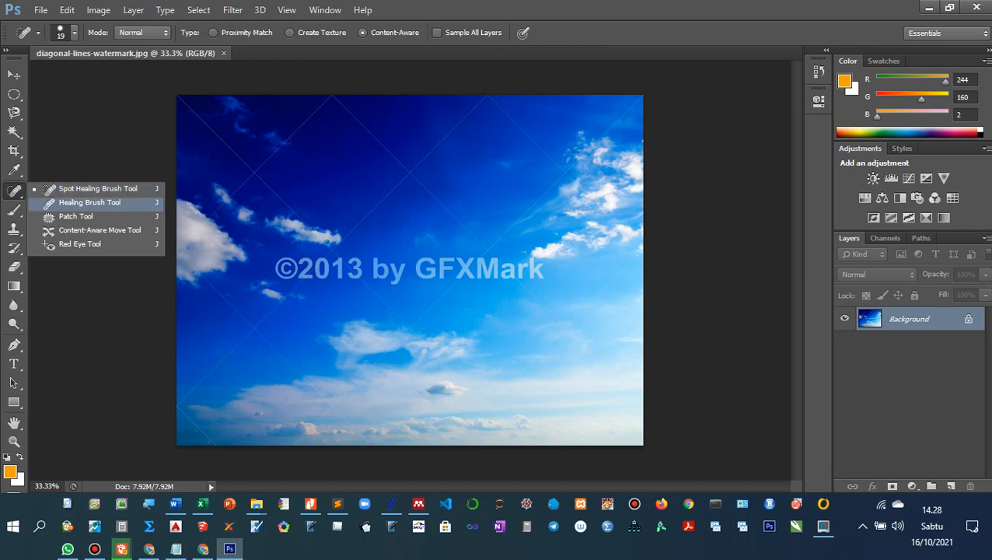
left_click(90, 202)
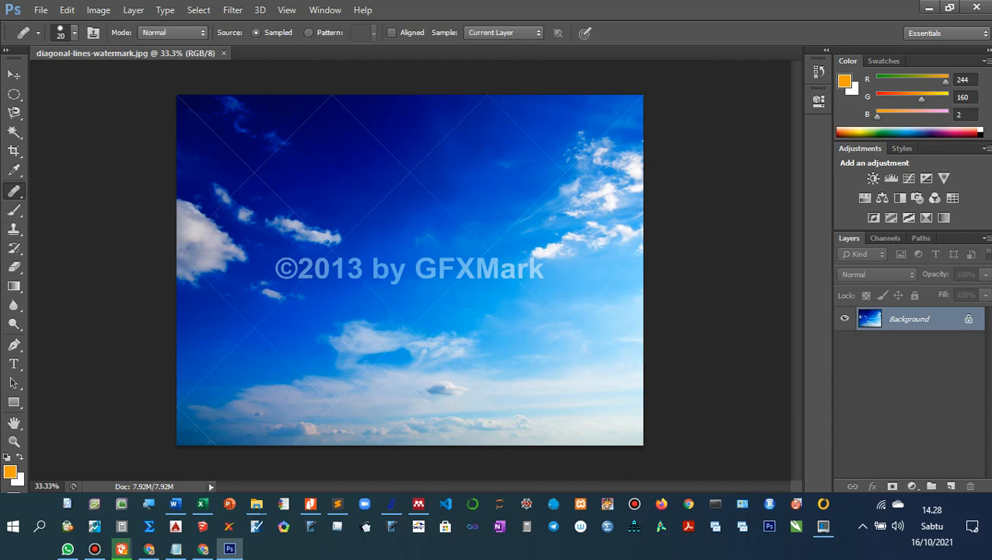
key("bracketright")
key("bracketright")
right_click(14, 190)
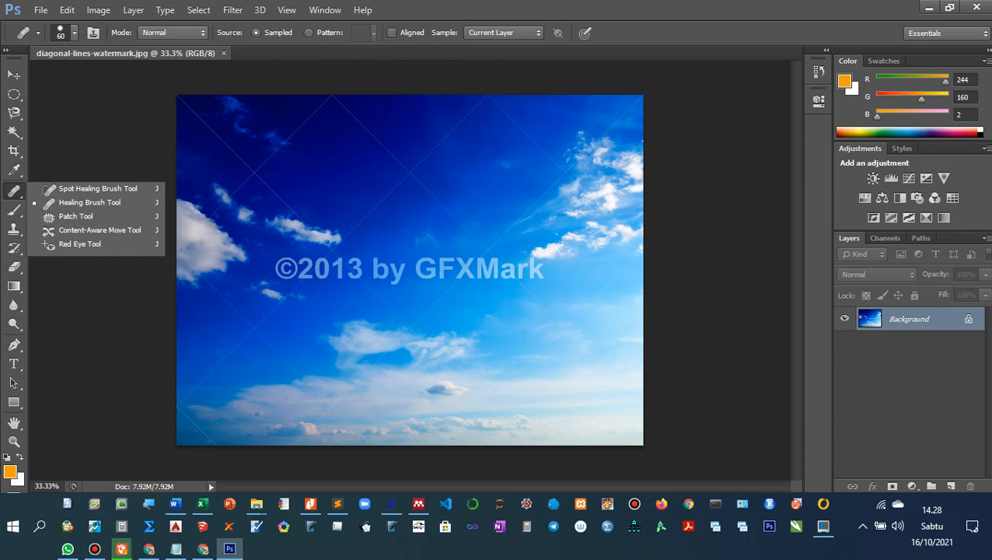
left_click(90, 202)
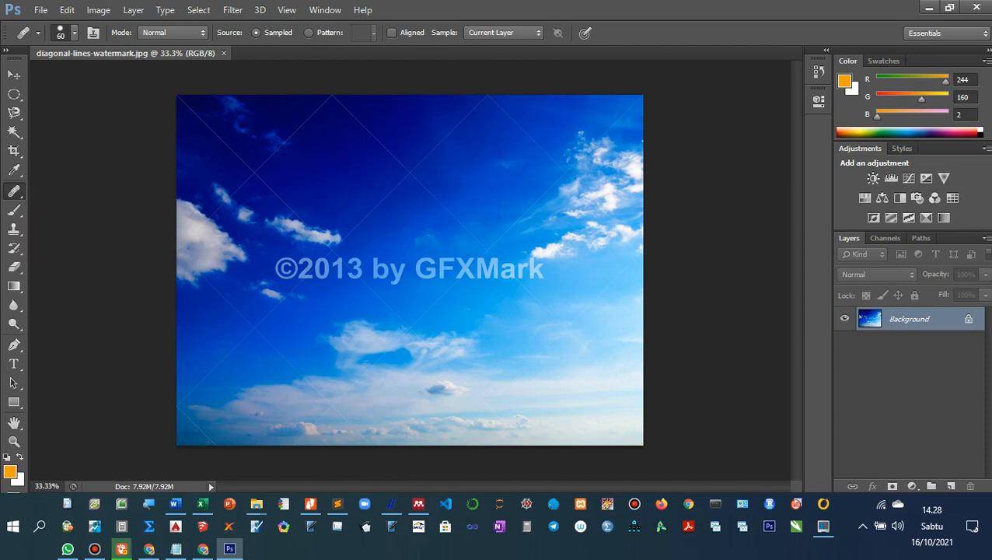
right_click(14, 191)
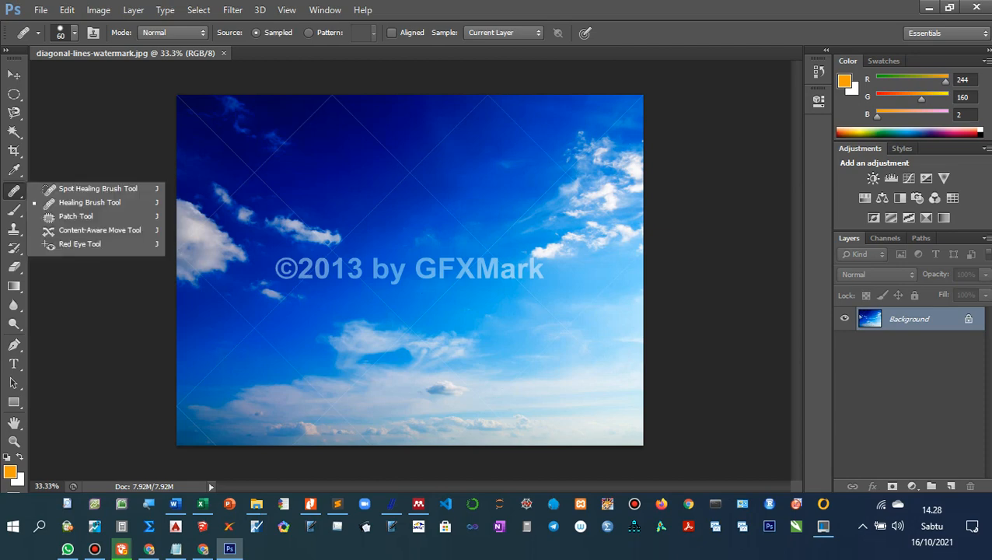
left_click(90, 202)
key("bracketright")
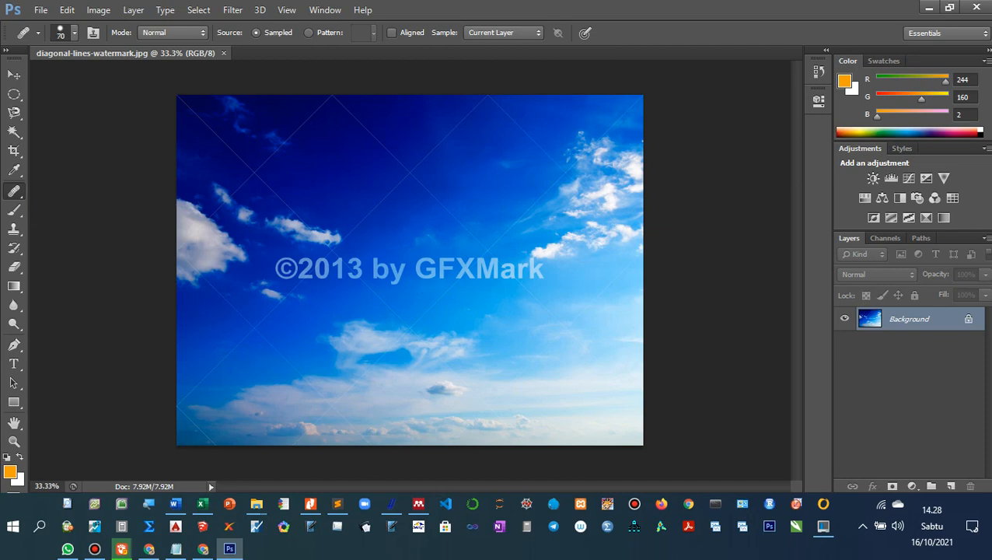
key("bracketright")
key("bracketright")
key("bracketright")
key("bracketright")
Try to paint out the "©2013 by GFXMark" text with the Healing Brush and undo the stroke.
left_click(409, 268)
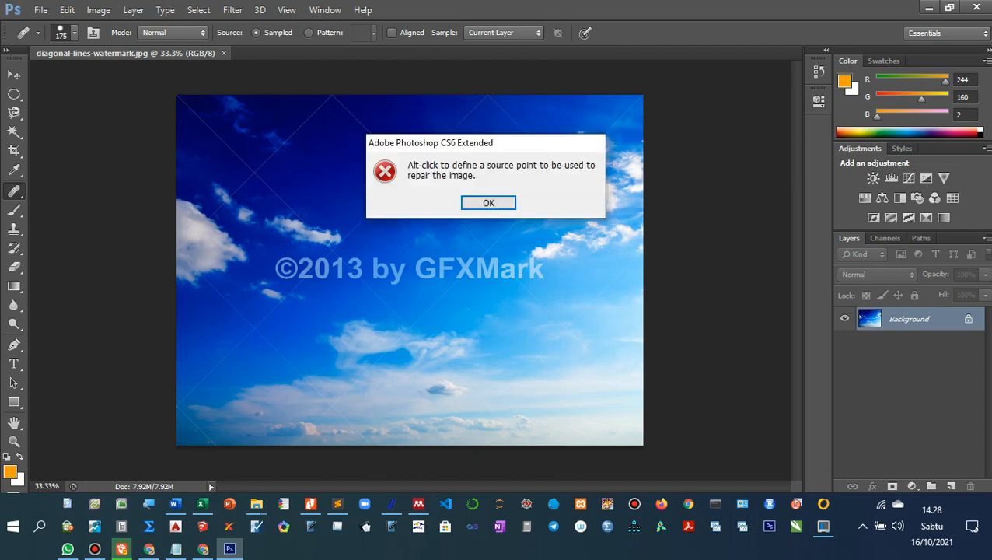
left_click(488, 202)
left_click(409, 268)
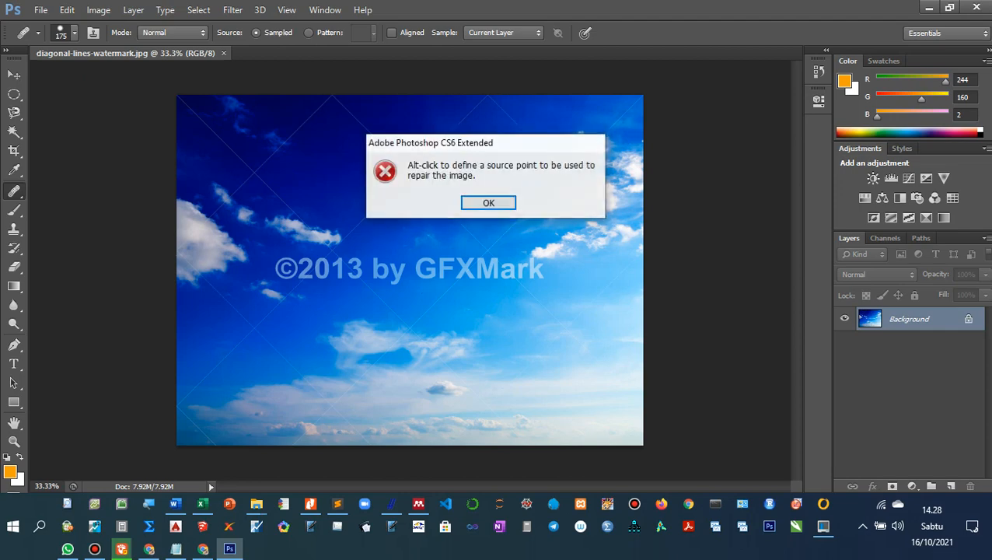
left_click(487, 202)
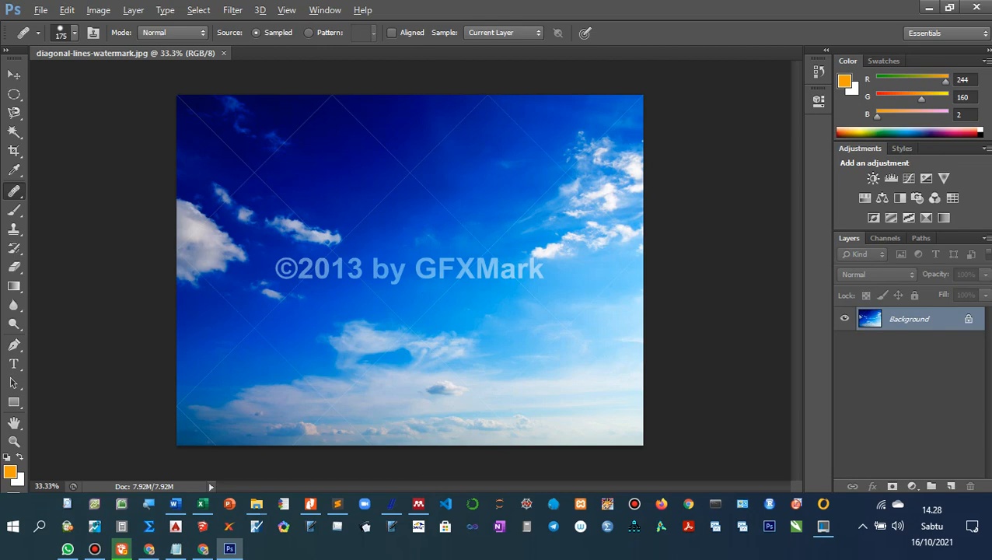
mouse_move(272, 267)
left_mouse_down()
mouse_move(274, 244)
mouse_move(272, 266)
mouse_move(524, 268)
left_mouse_up()
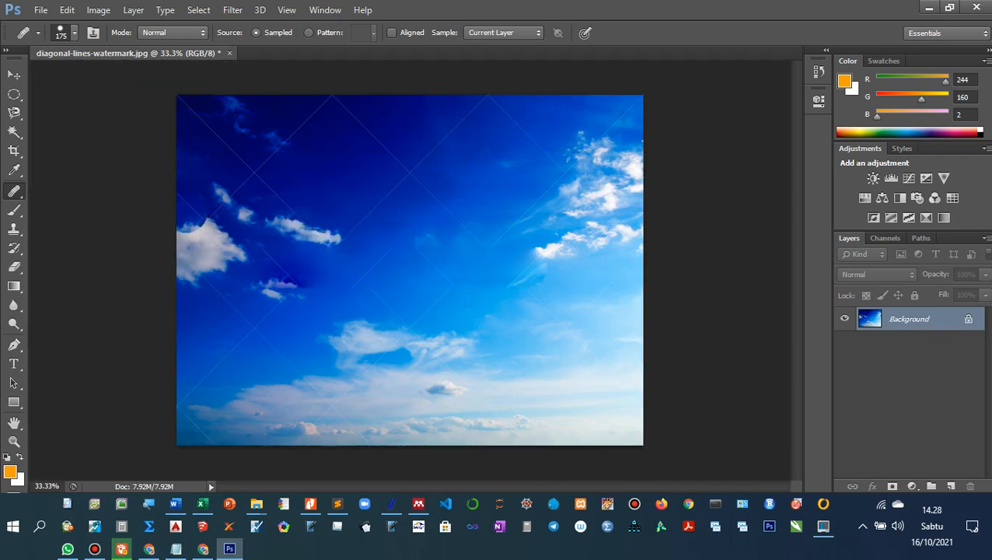
key("ctrl+z")
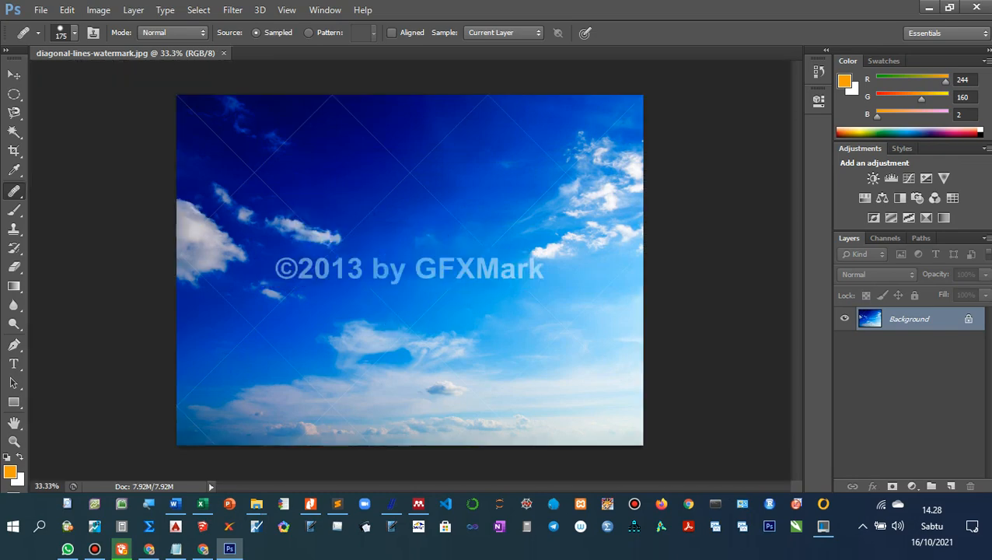
Sample clear sky above the text as the healing source and paint over the whole "©2013 by GFXMark" watermark with the Healing Brush Tool.
right_click(14, 190)
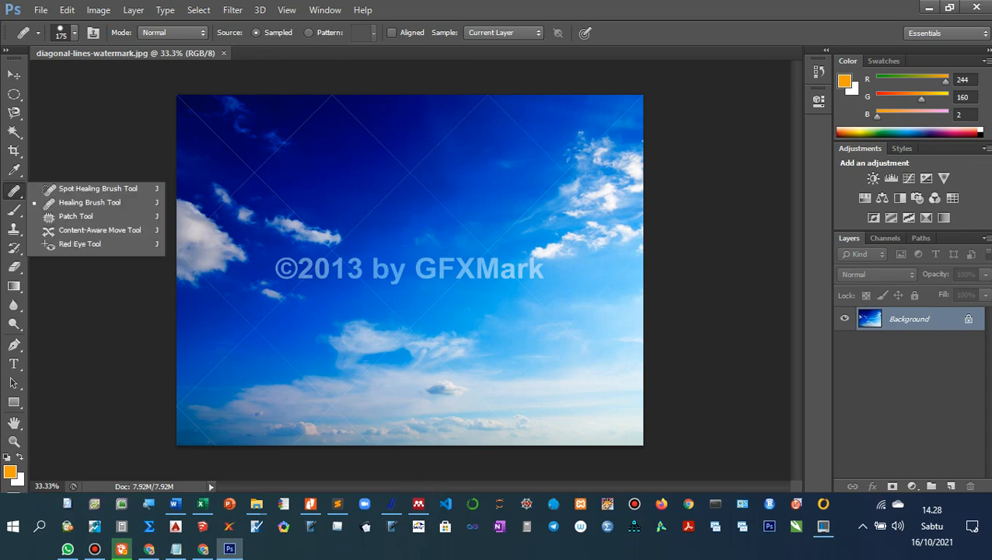
left_click(90, 202)
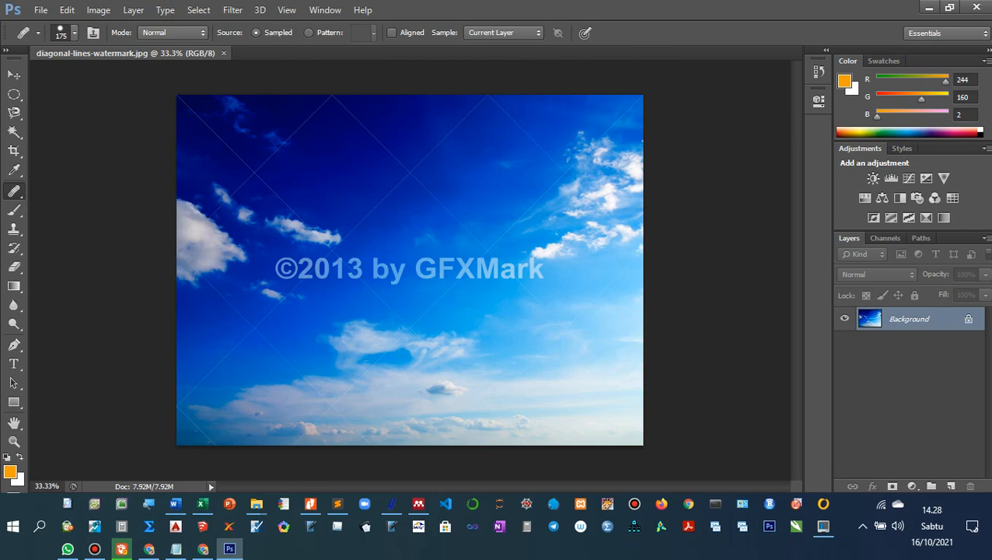
left_click(345, 204)
mouse_move(266, 250)
left_mouse_down()
mouse_move(266, 268)
mouse_move(277, 264)
left_mouse_up()
key("ctrl+z")
key("ctrl+z")
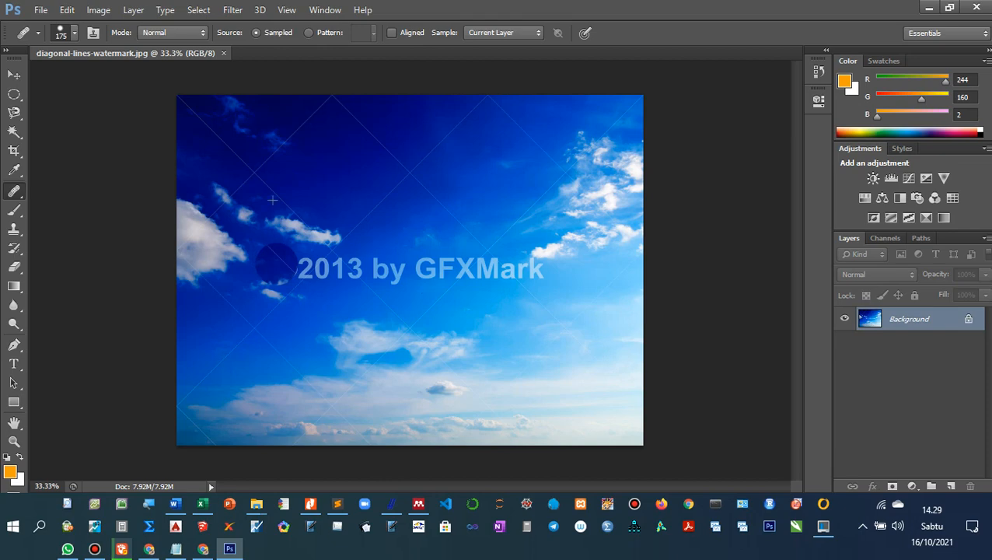
left_click_drag(276, 266, 540, 267)
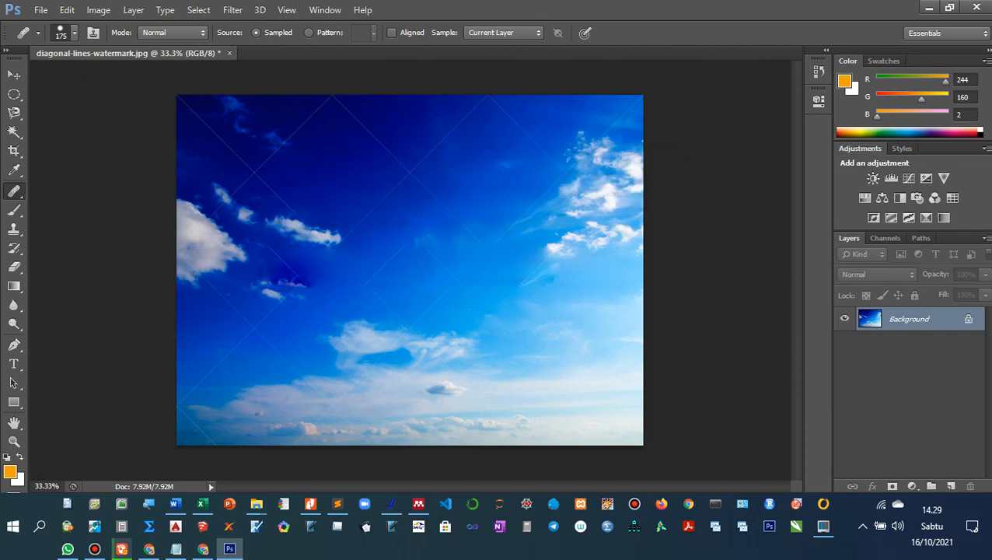
Activate the Red Eye Tool and close the sky photo without saving its changes.
right_click(14, 191)
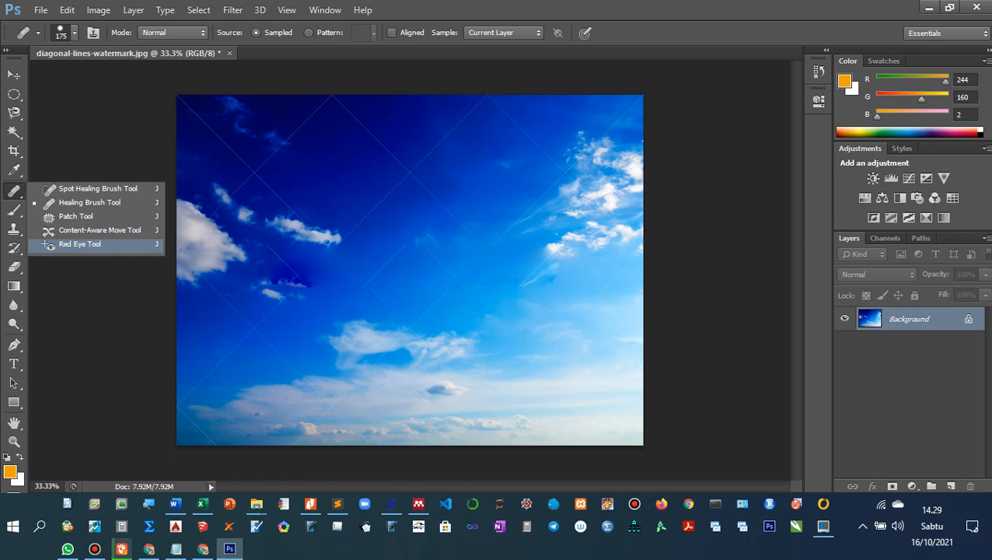
left_click(77, 243)
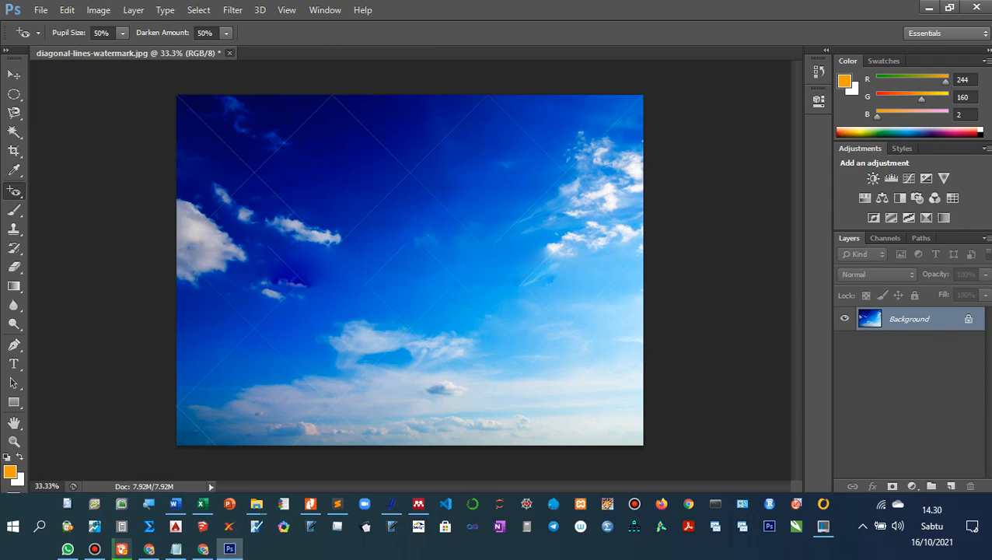
left_click(229, 53)
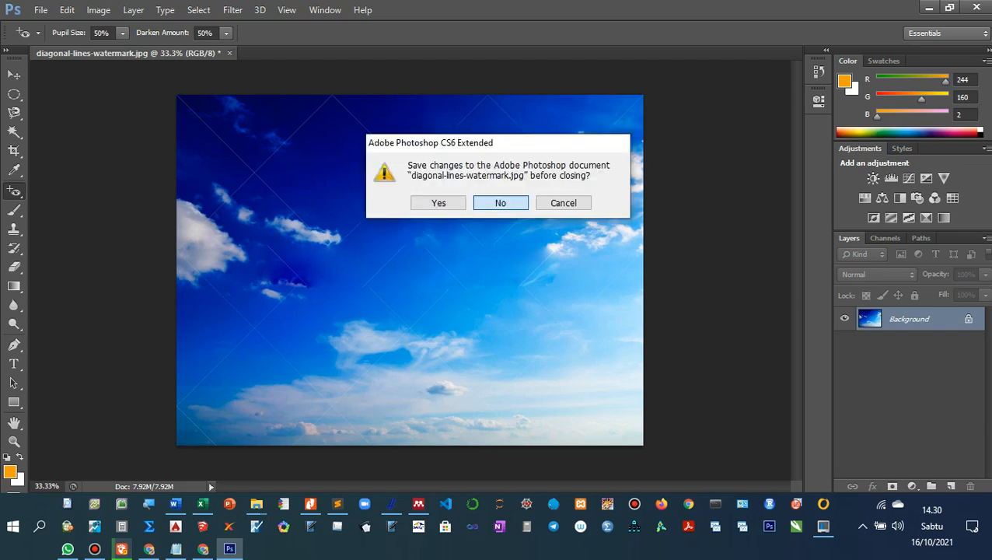
left_click(501, 202)
Open the baby portrait Red2.jpg.
left_click(40, 10)
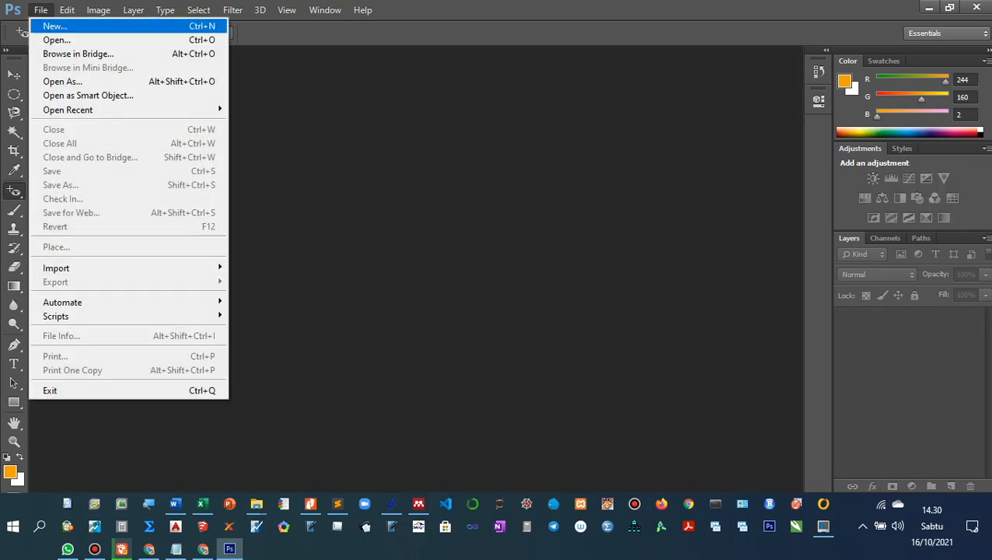
left_click(49, 37)
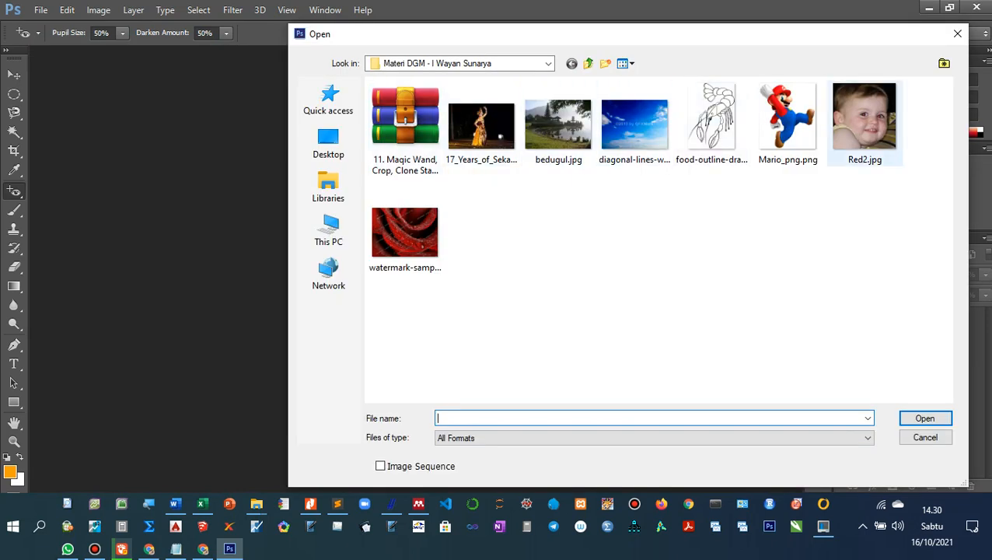
left_click(865, 117)
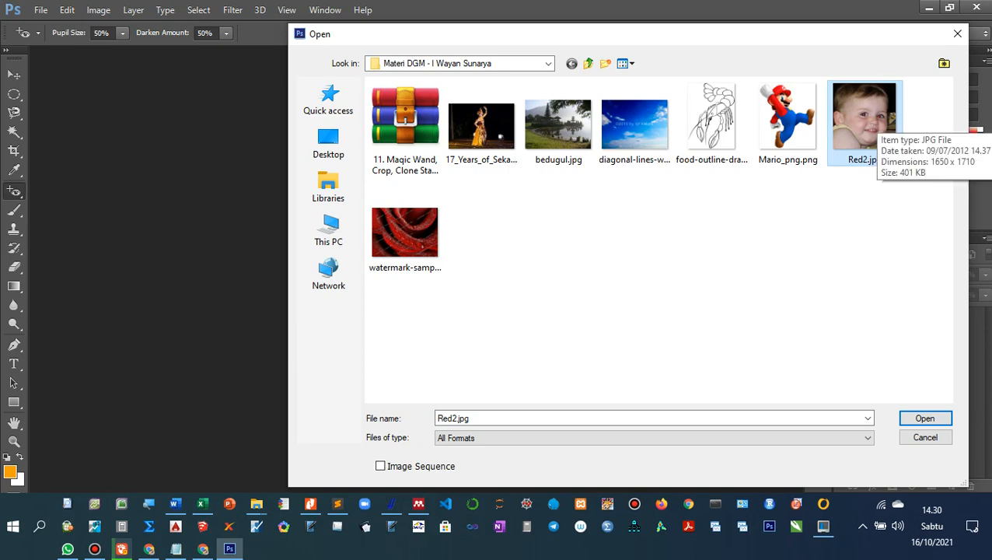
key("Return")
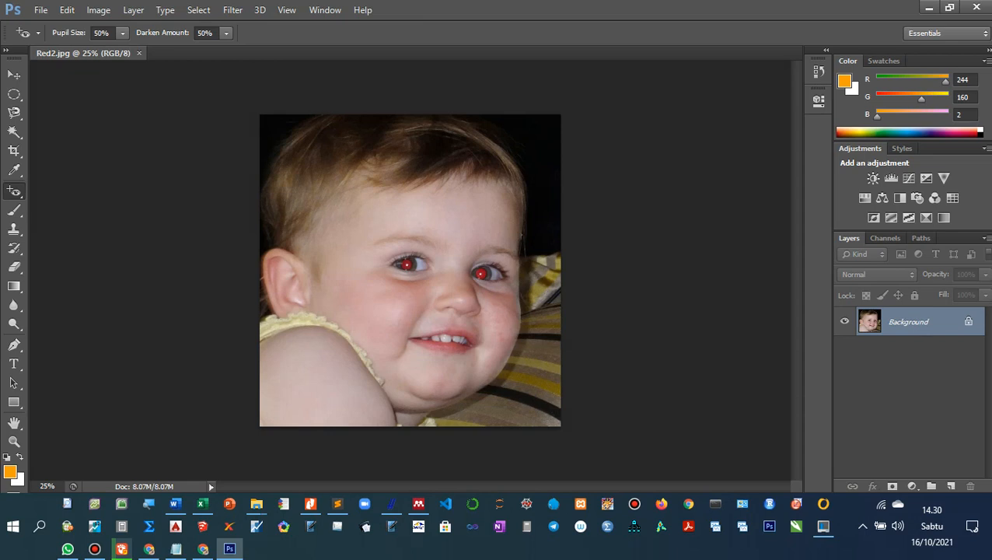
Enlarge the baby portrait to 50% and switch to the Spot Healing Brush Tool.
key("ctrl+plus")
key("ctrl+plus")
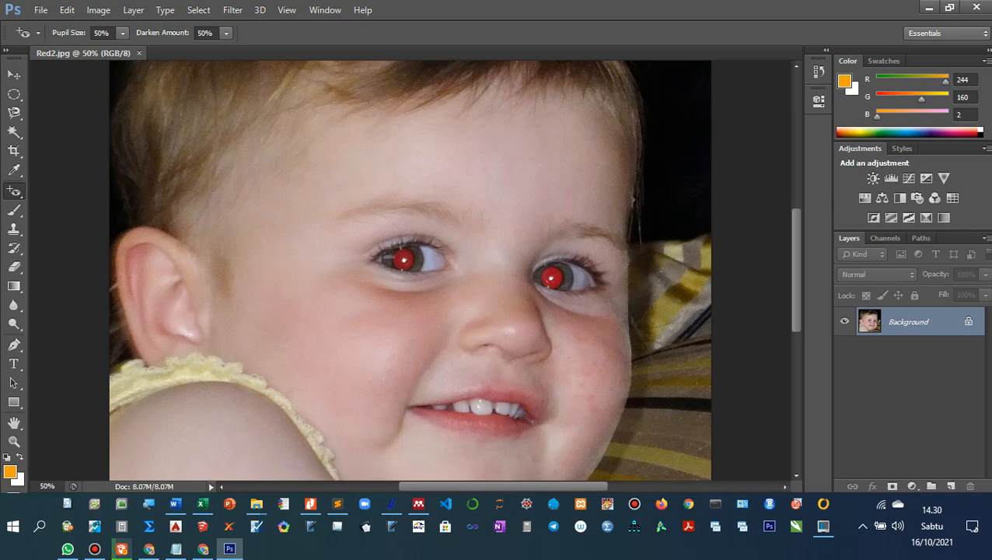
left_click(14, 73)
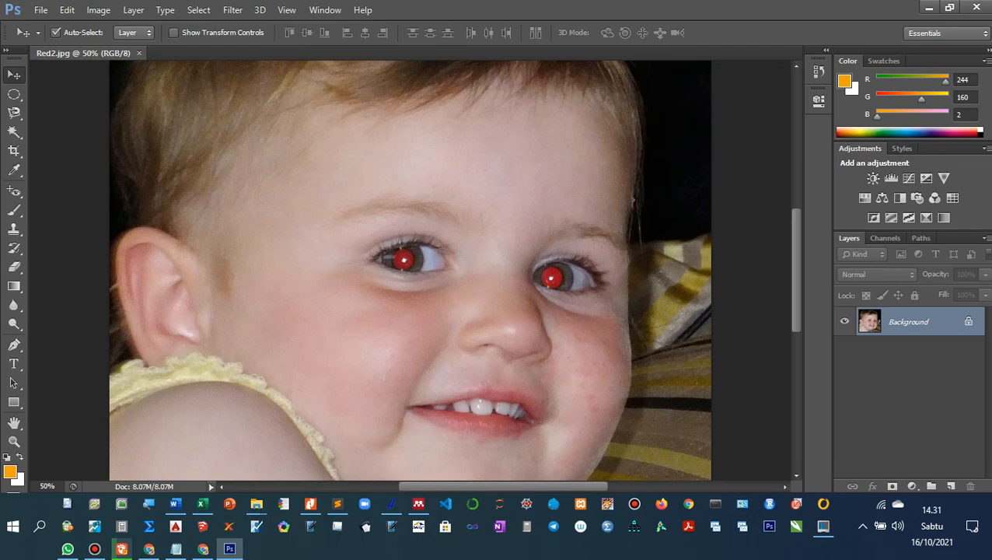
left_click(14, 191)
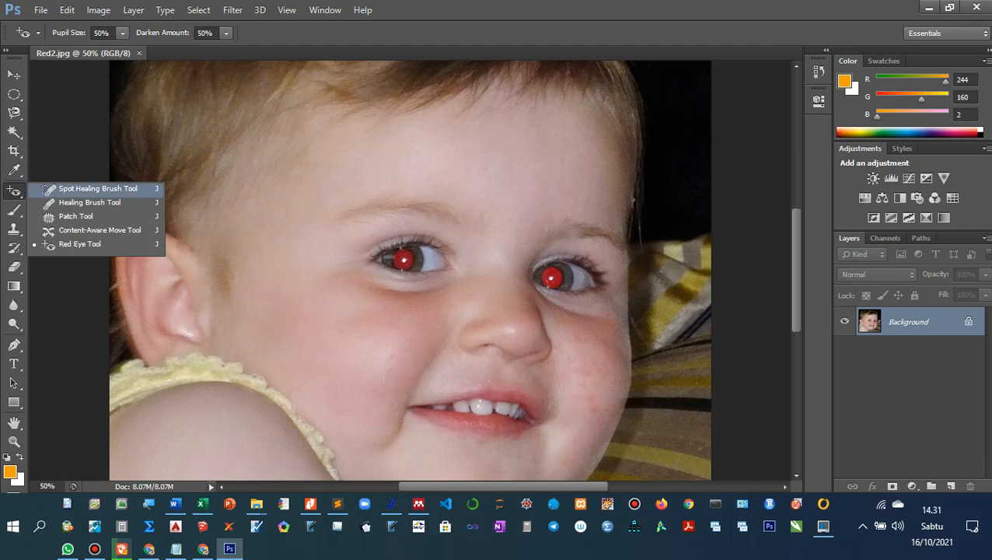
left_click(97, 188)
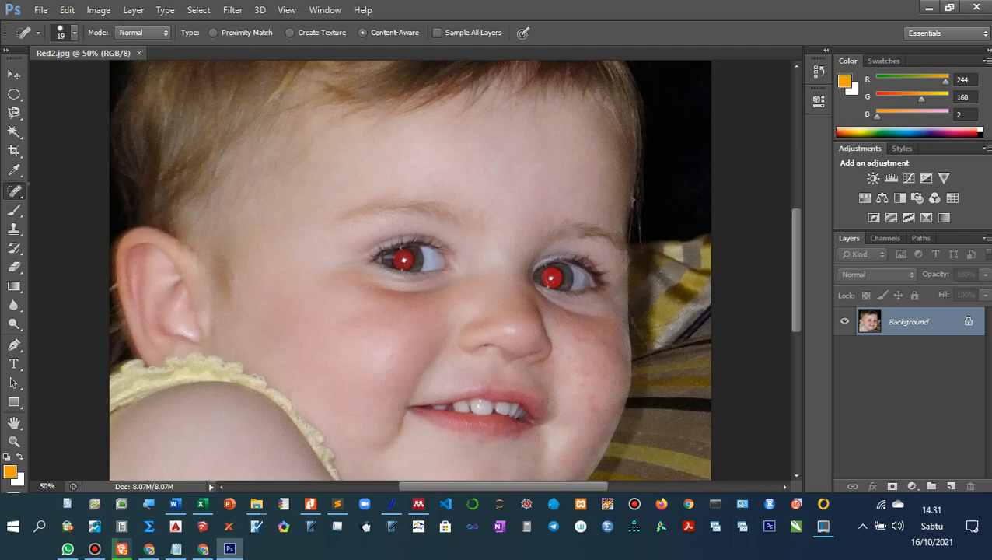
Remove the red-eye effect from both of the baby's pupils with the Red Eye Tool at 50% pupil size and 50% darken amount.
left_click(14, 190)
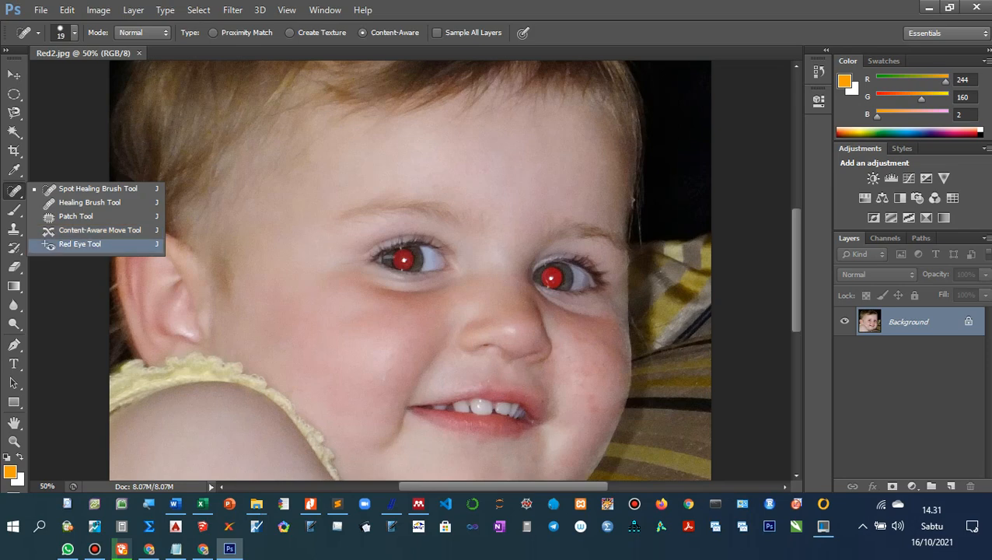
left_click(79, 243)
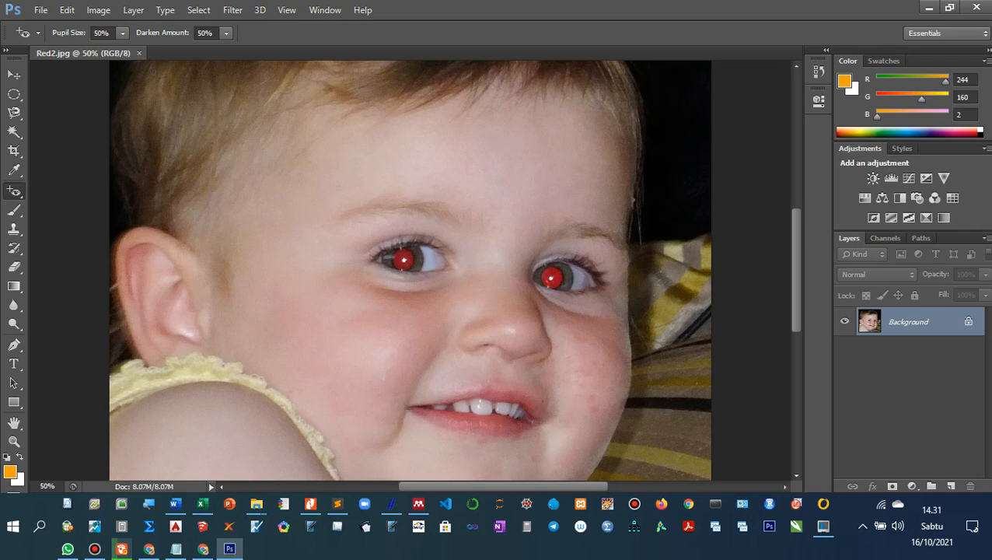
left_click(402, 259)
left_click(550, 277)
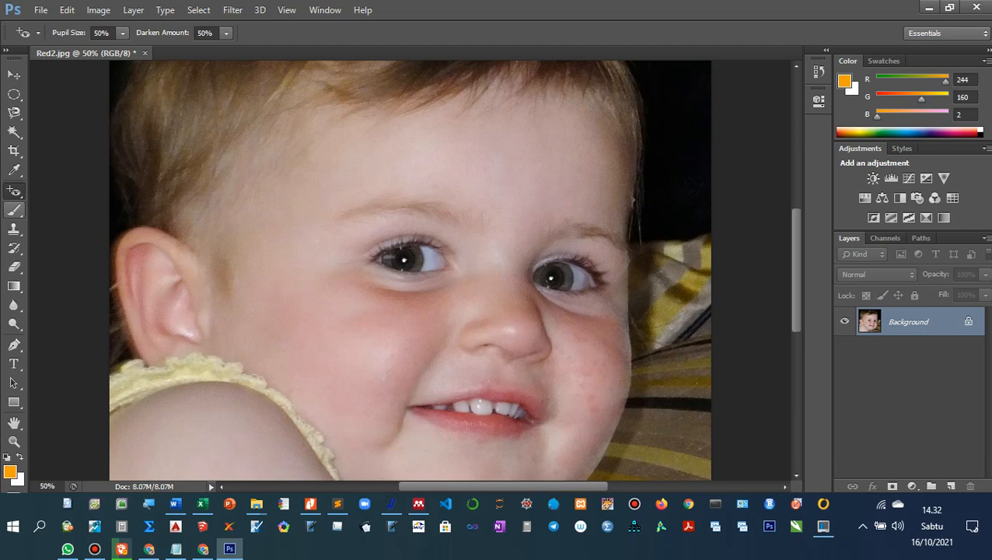
Paint orange strokes across the baby's forehead, eye area and cheek with the Brush Tool at 100 px.
left_click(14, 190)
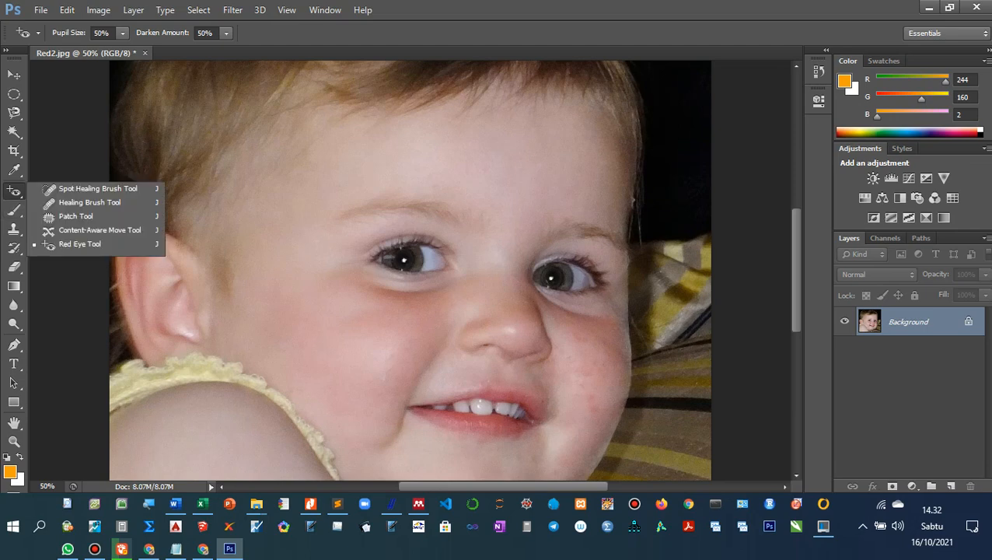
left_click(14, 210)
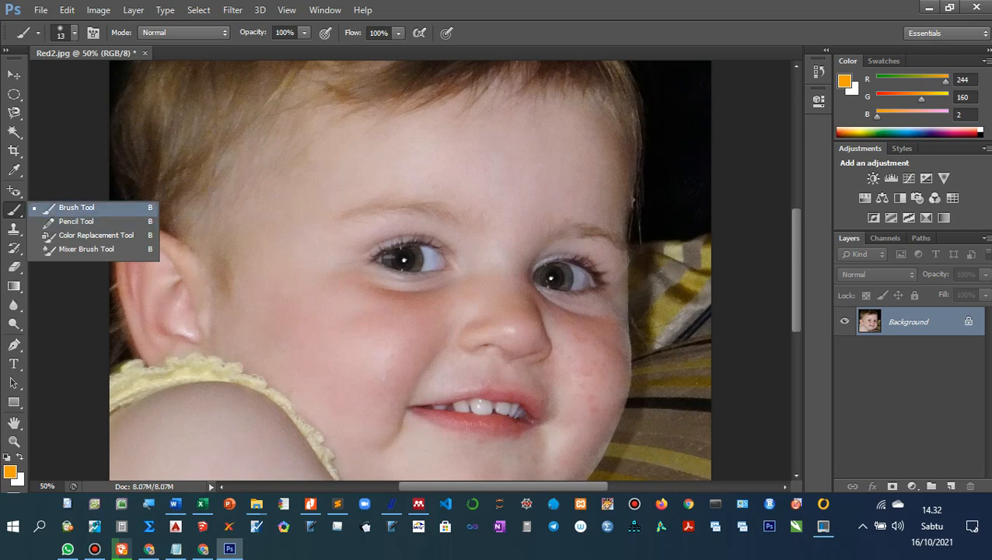
left_click(76, 208)
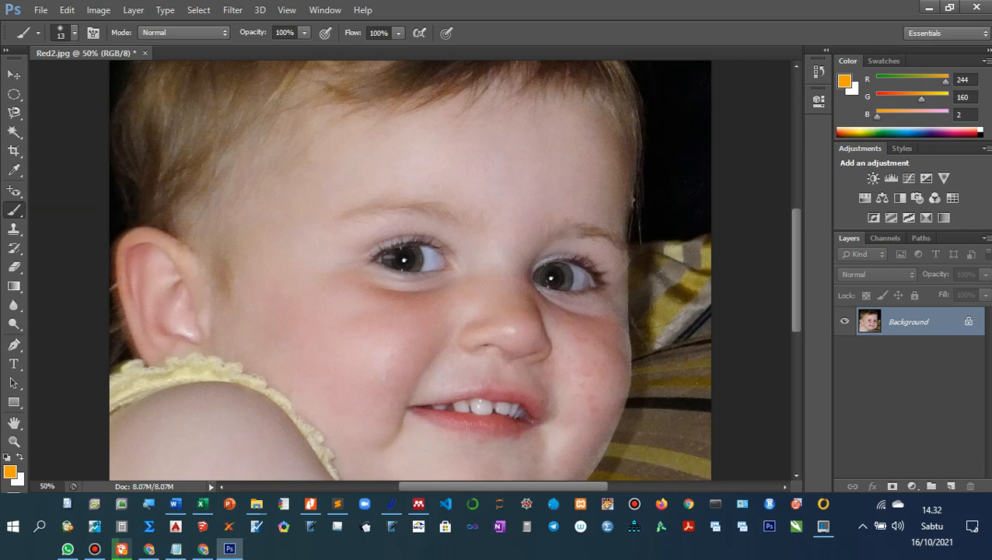
key("bracketright")
key("bracketright")
key("bracketright")
key("bracketright")
key("bracketright")
key("bracketright")
key("bracketright")
key("bracketright")
key("bracketright")
key("bracketright")
key("bracketright")
left_click_drag(211, 191, 353, 150)
mouse_move(233, 227)
left_mouse_down()
mouse_move(381, 197)
mouse_move(242, 233)
mouse_move(396, 217)
left_mouse_up()
left_click(243, 264)
left_click_drag(237, 258, 389, 237)
left_click_drag(253, 301, 408, 282)
left_click_drag(294, 327, 416, 309)
left_click_drag(411, 157, 485, 133)
left_click(443, 225)
left_click_drag(443, 225, 583, 204)
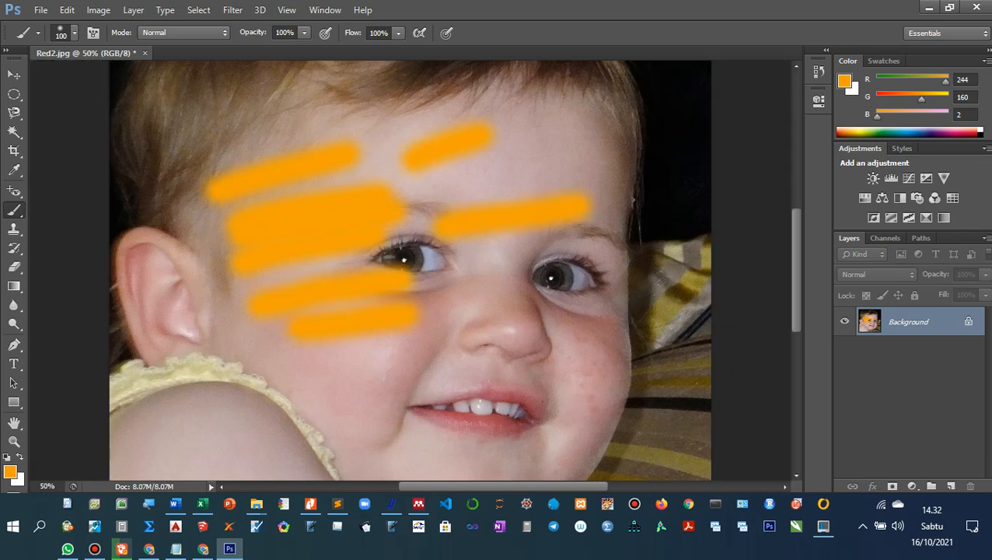
left_click_drag(361, 356, 416, 342)
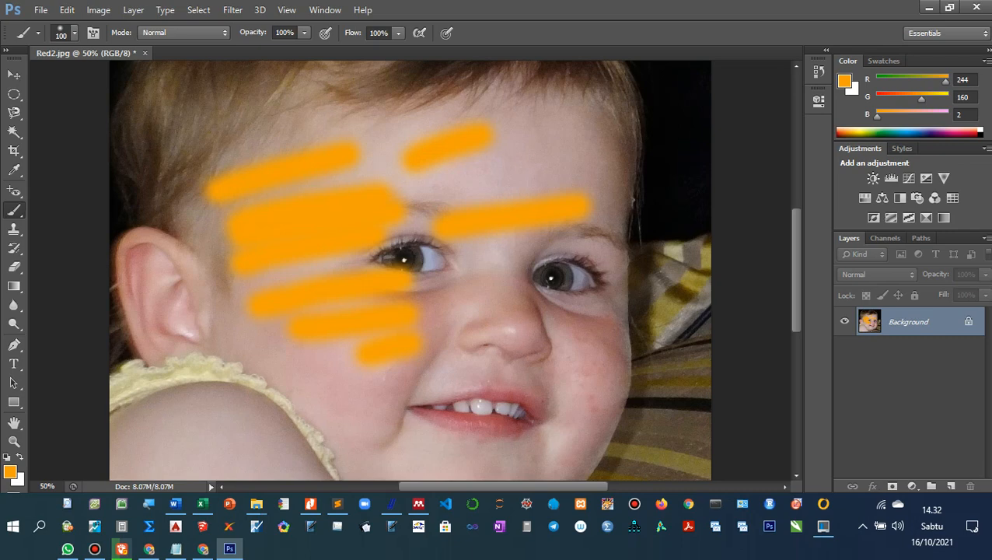
Step back through the history to the second red-eye removal, discarding all the orange brush strokes.
key("ctrl+minus")
key("ctrl+minus")
key("ctrl+plus")
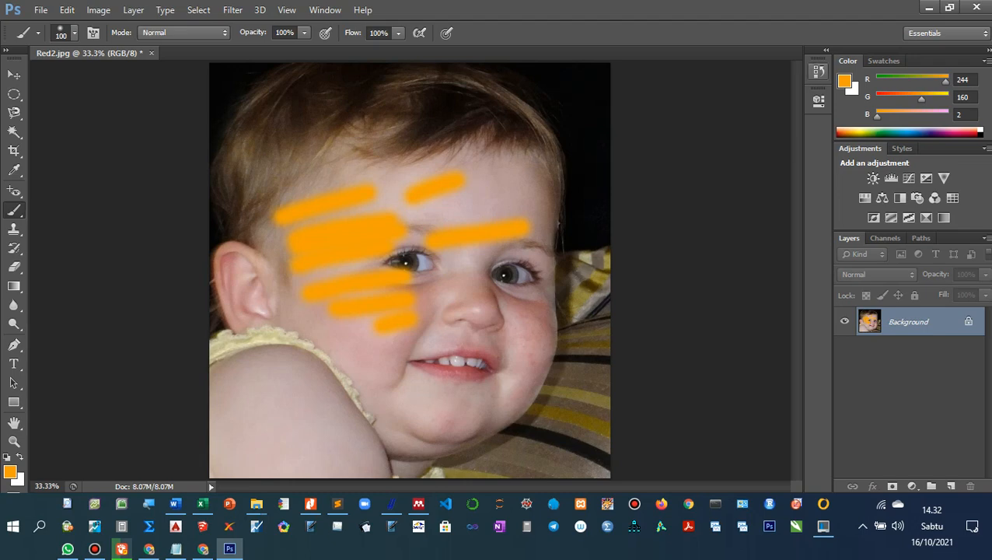
left_click(819, 70)
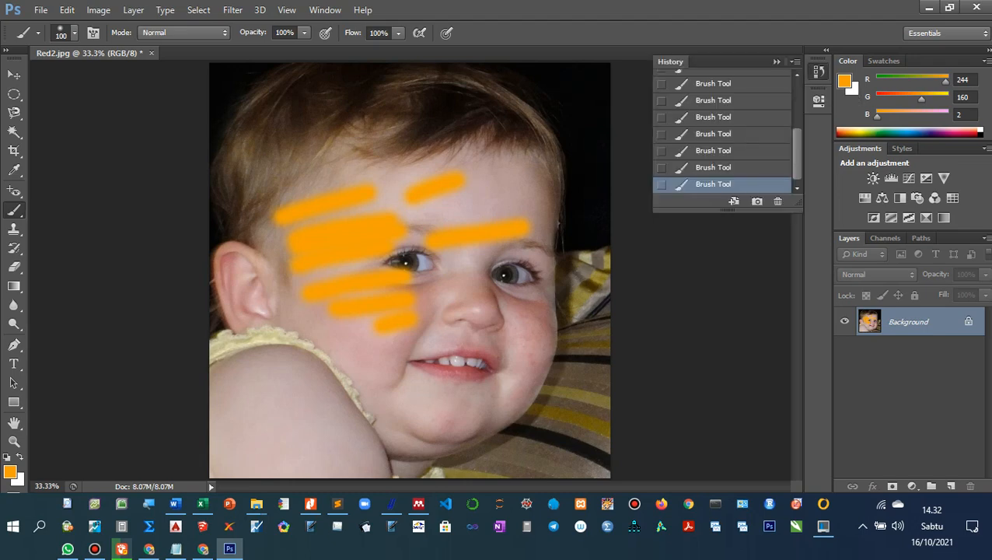
scroll(723, 132, "up", 5)
left_click(681, 81)
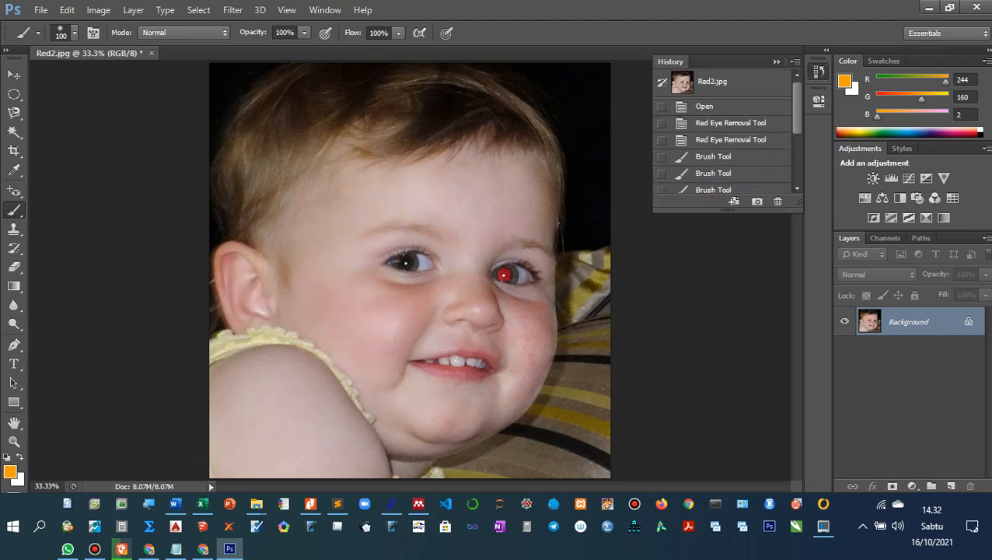
key("ctrl+shift+z")
key("ctrl+shift+z")
key("ctrl+shift+z")
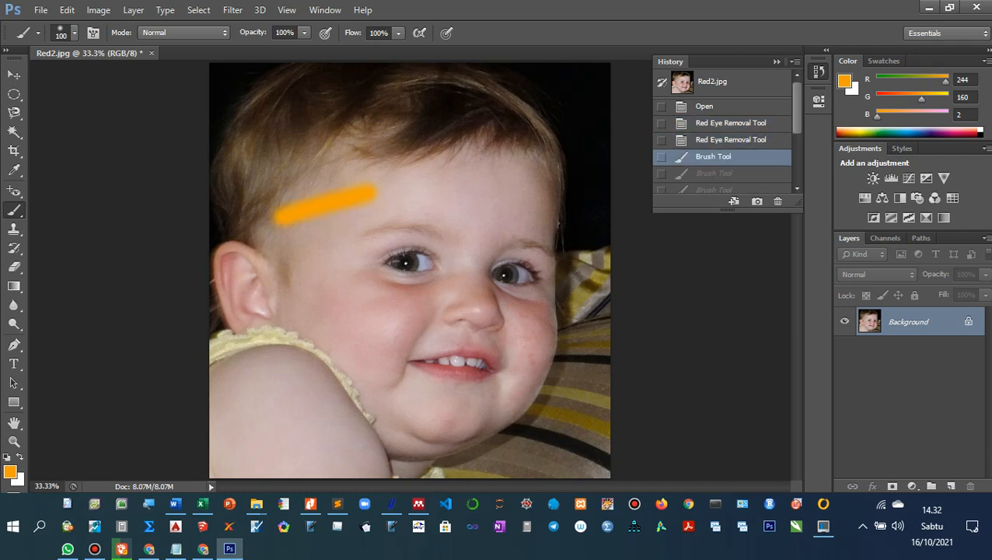
key("ctrl+alt+z")
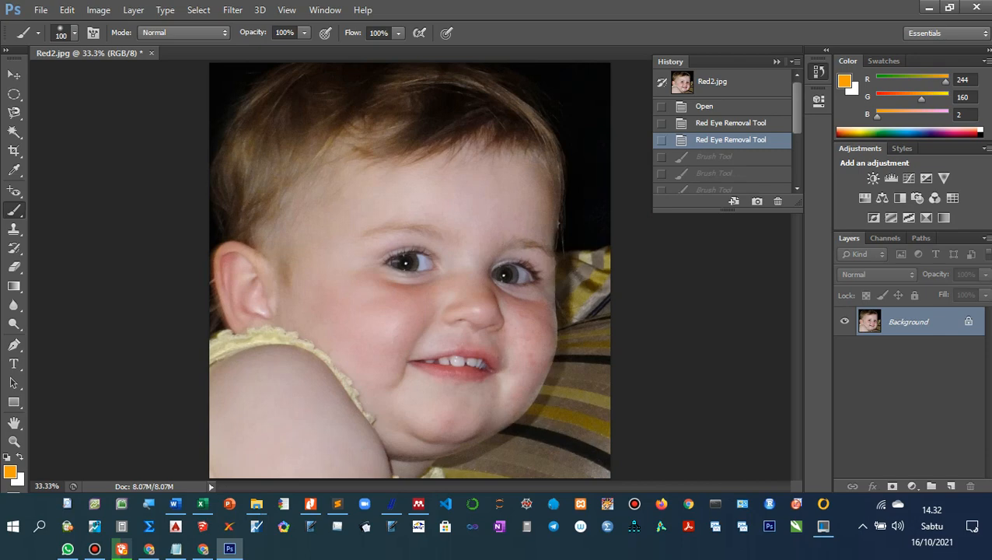
Activate the Brush Tool and set the foreground color to pure black.
right_click(14, 210)
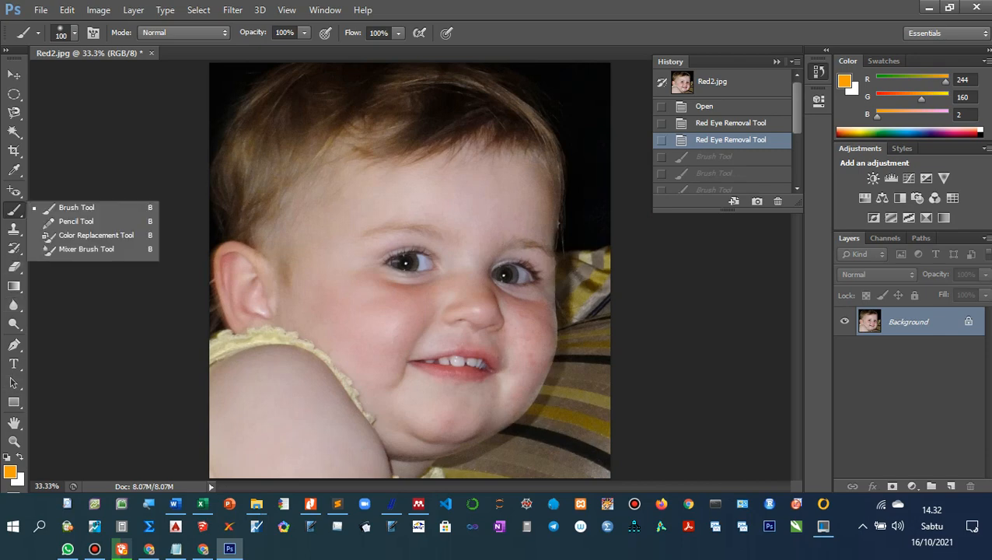
left_click(76, 208)
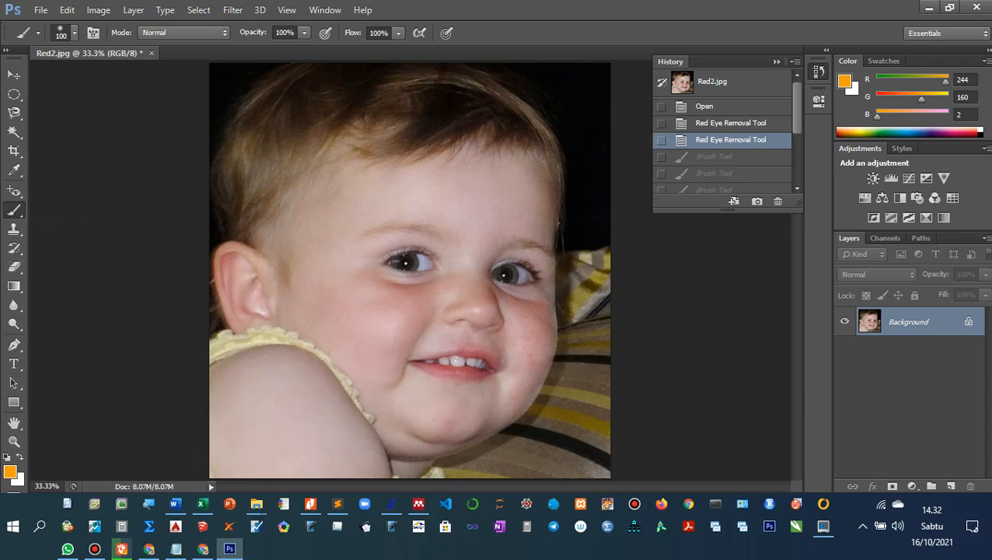
left_click(10, 471)
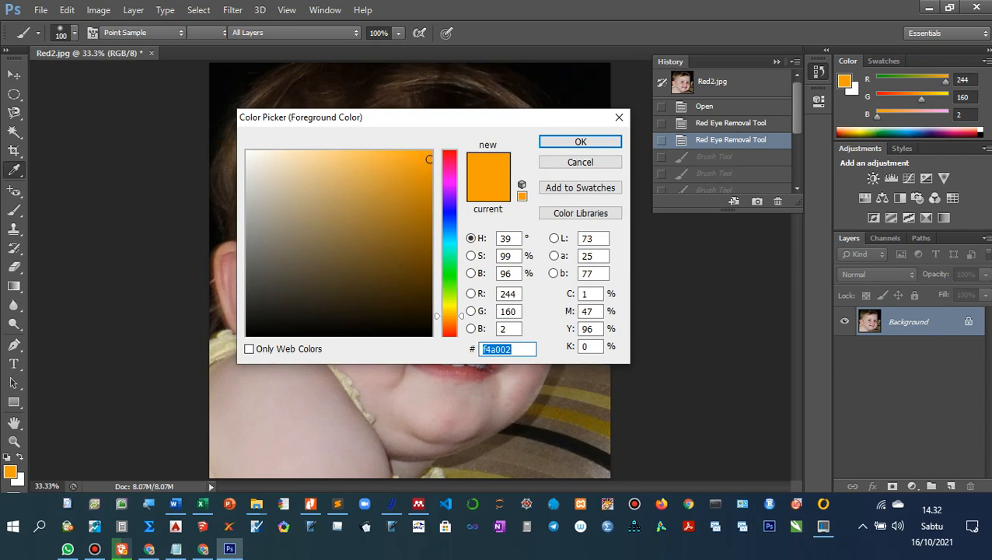
left_click(258, 310)
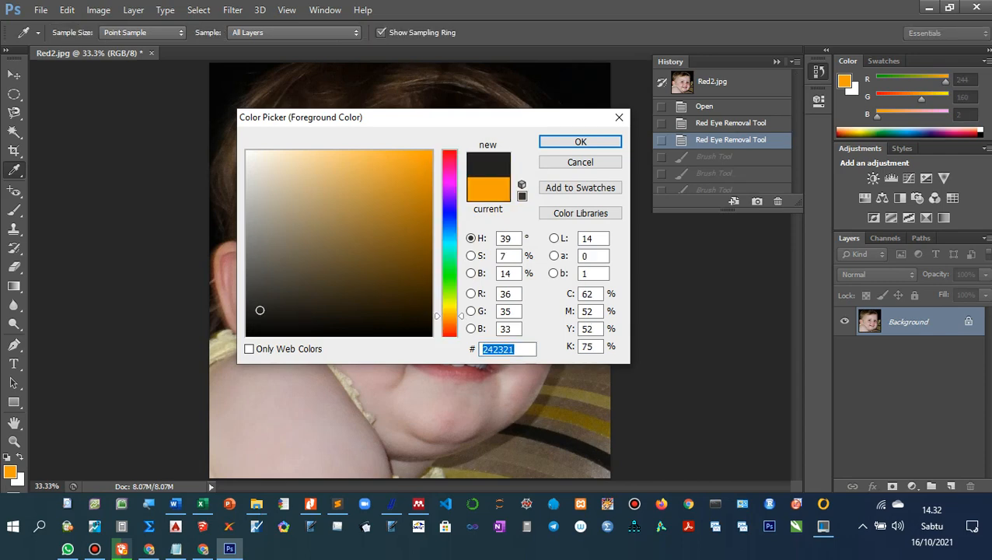
left_click_drag(259, 310, 248, 335)
left_click(580, 142)
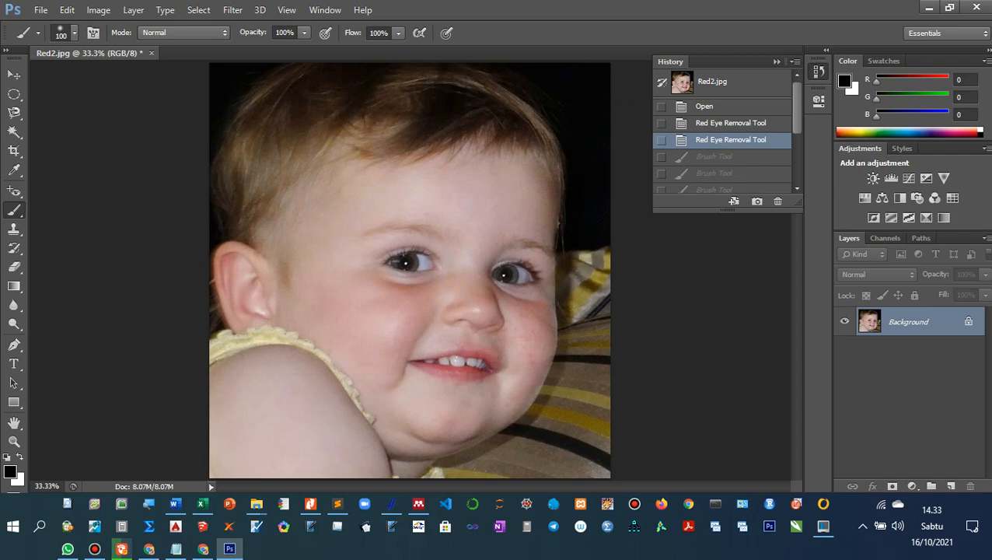
Set the brush size to 246 px and dab black once on the dark background beside the baby's head.
right_click(385, 183)
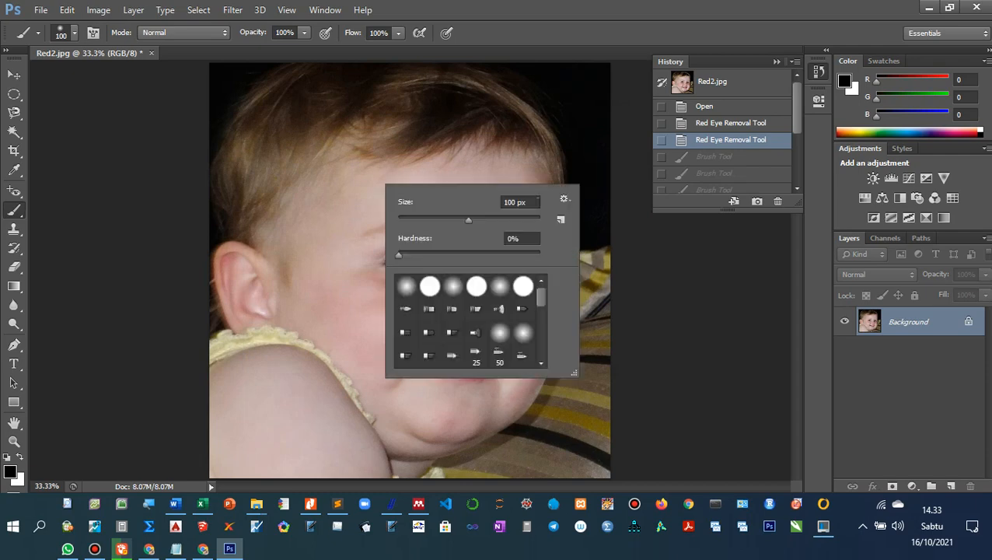
left_click_drag(468, 220, 507, 220)
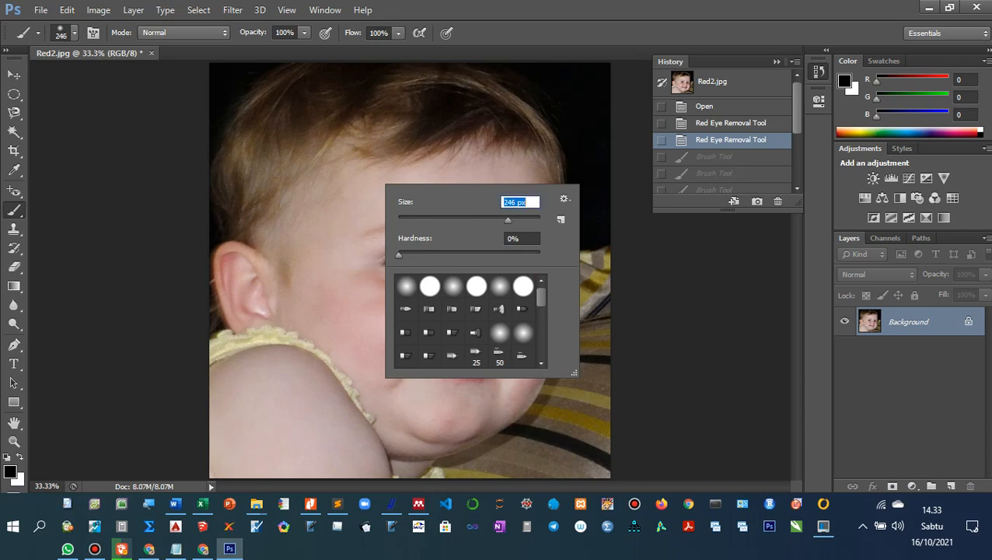
left_click(598, 187)
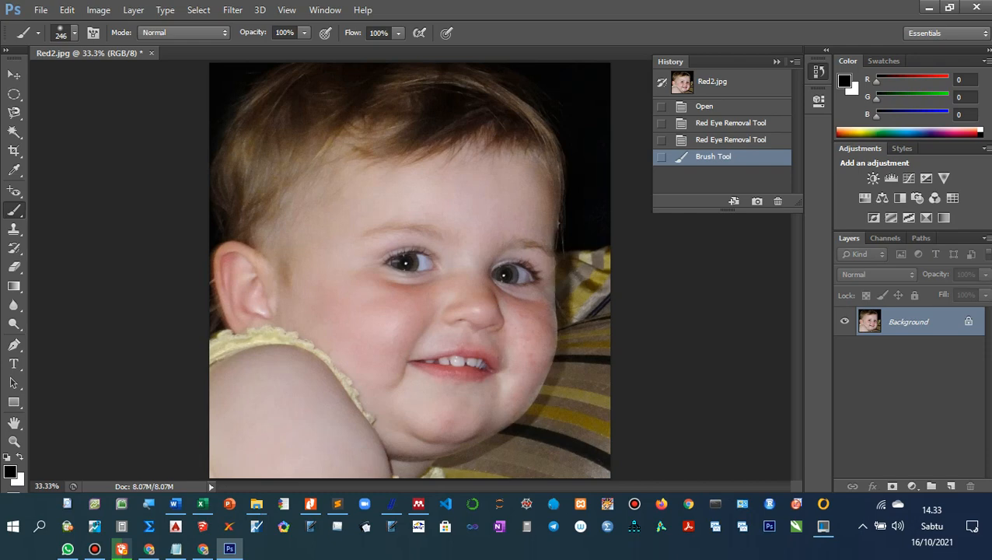
Duplicate the Background layer under its default name, hide the original and keep the copy's opacity at 100%.
right_click(905, 321)
left_click(891, 352)
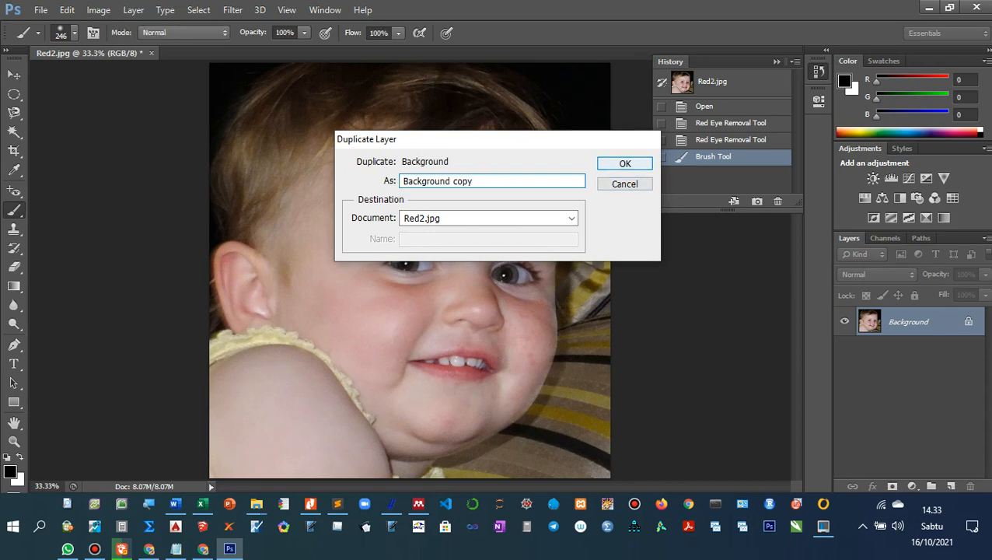
key("Return")
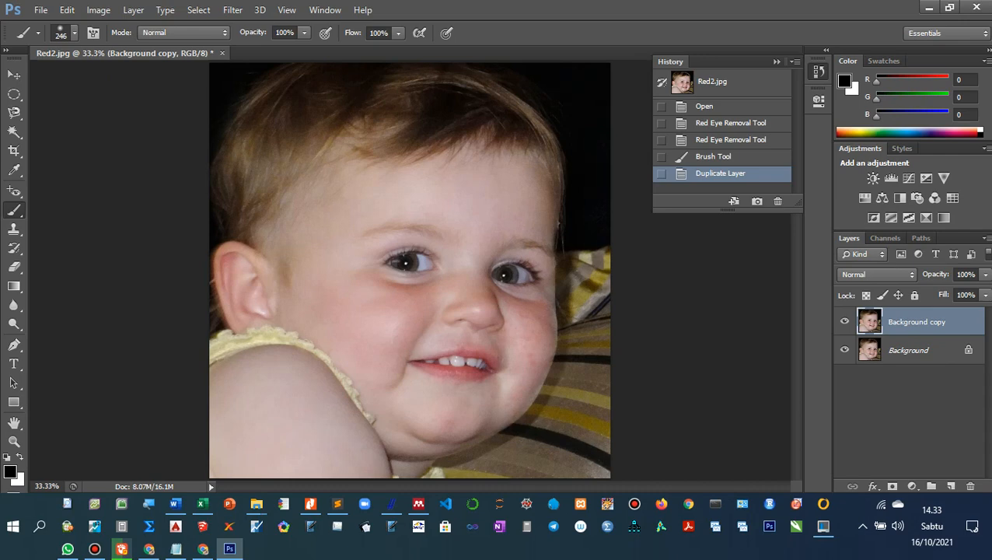
left_click(844, 349)
left_click(985, 274)
mouse_move(986, 291)
left_mouse_down()
mouse_move(974, 292)
mouse_move(987, 293)
left_mouse_up()
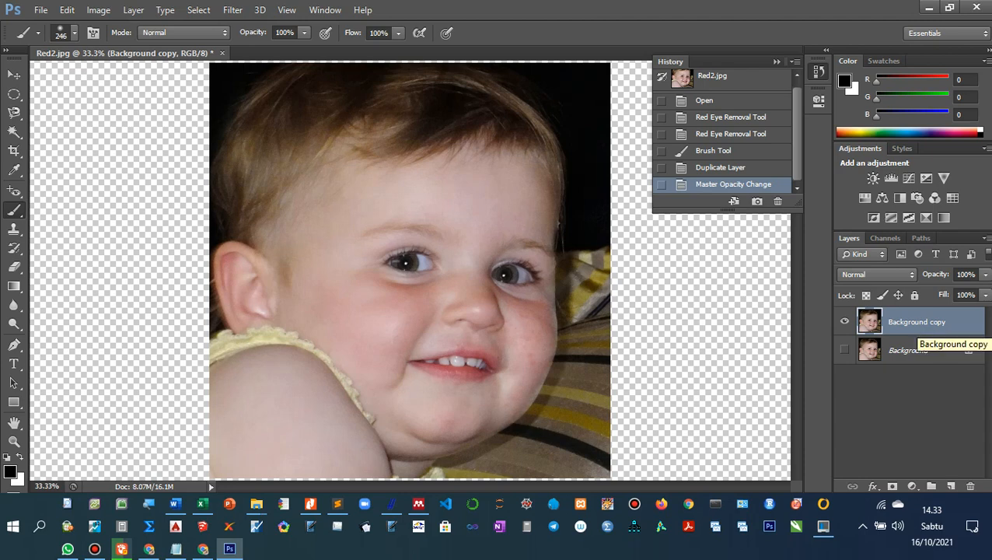
Duplicate the Background copy layer within Red2.jpg under its default name.
right_click(915, 324)
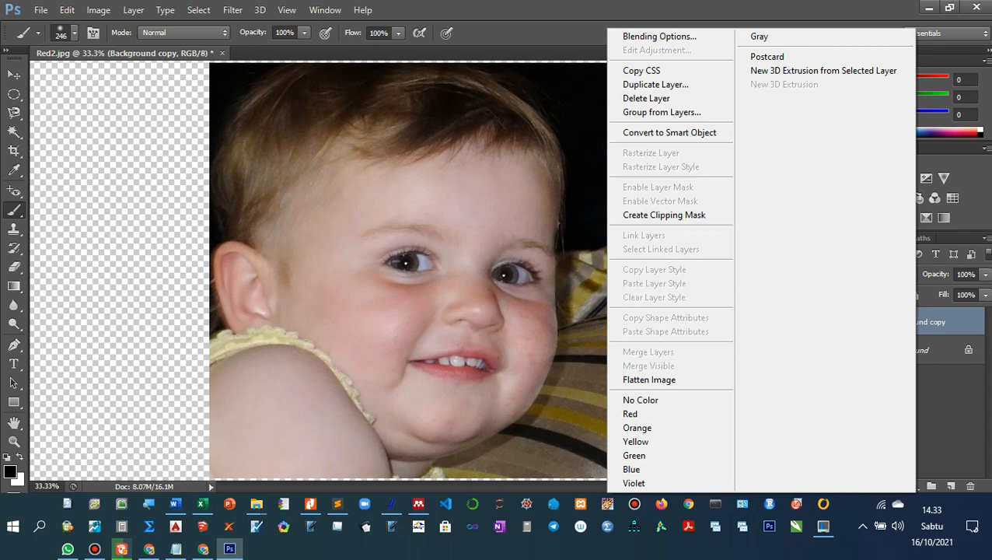
left_click(930, 323)
right_click(908, 324)
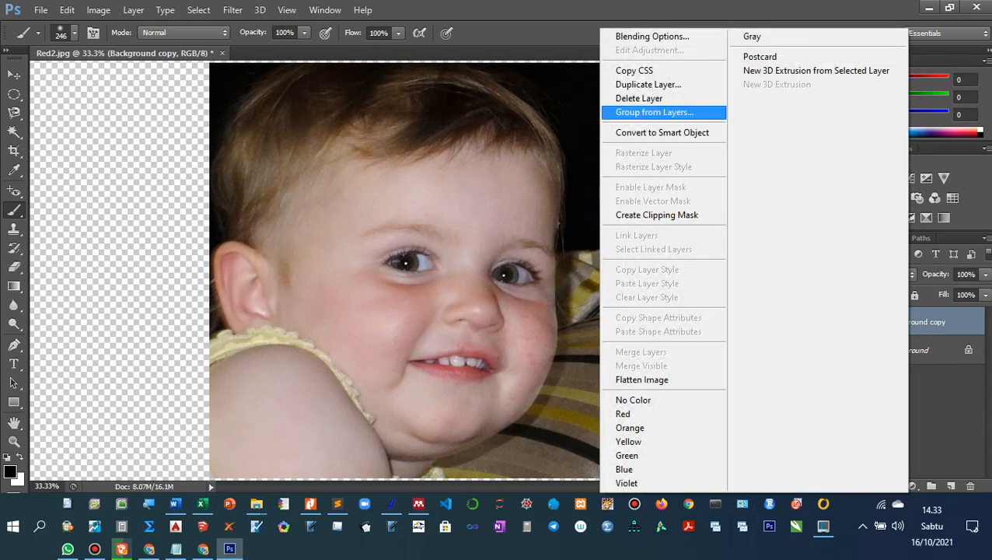
left_click(648, 84)
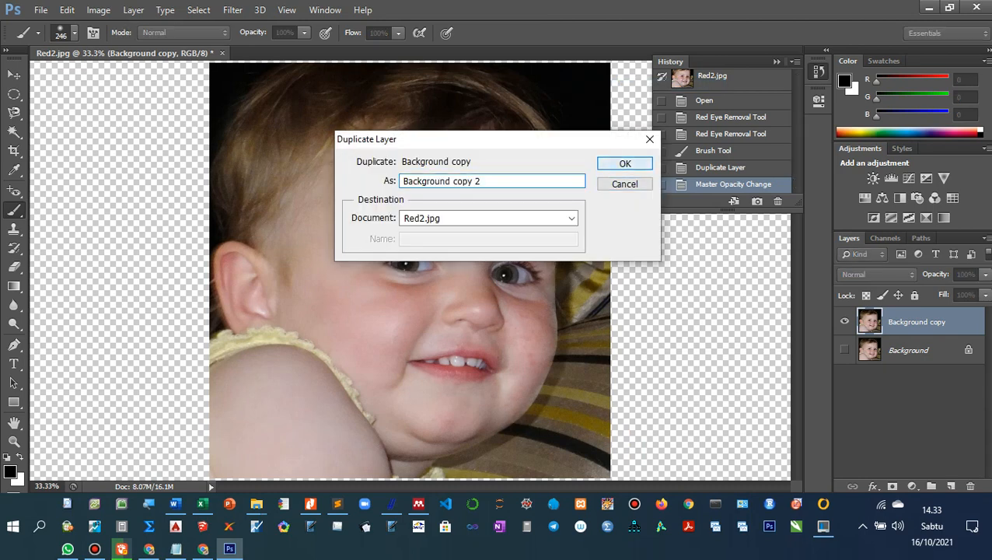
key("Return")
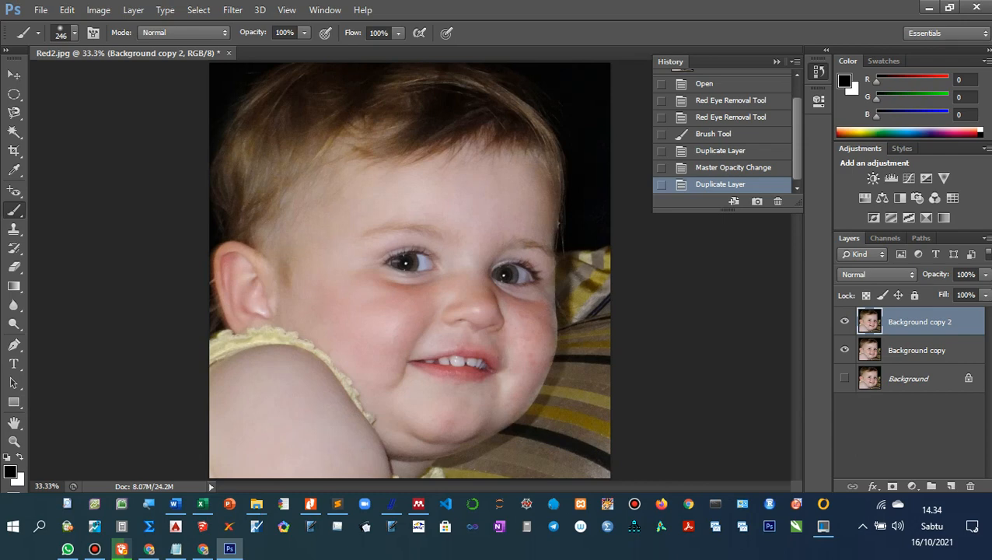
Fill the Background copy 2 layer with white and lower its opacity to 12%.
key("x")
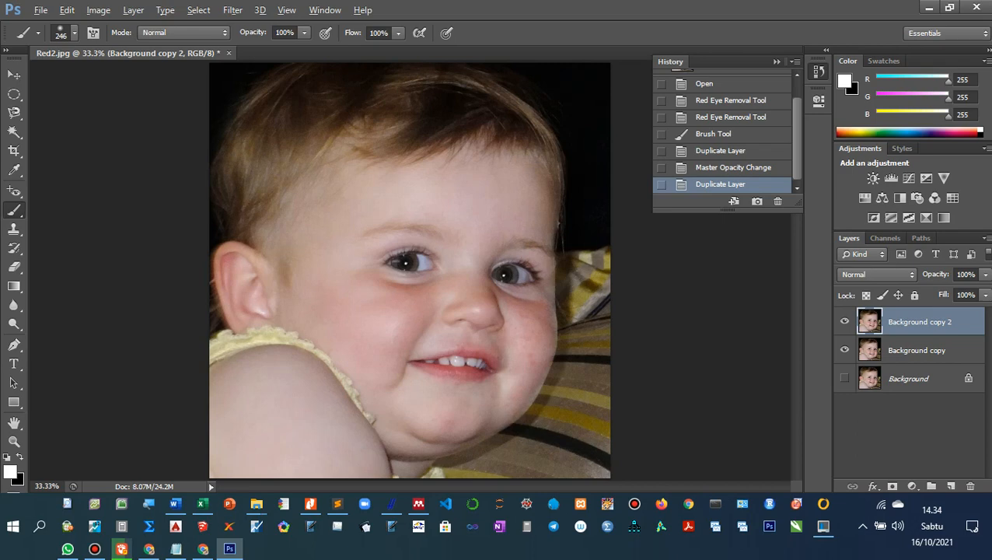
key("alt+BackSpace")
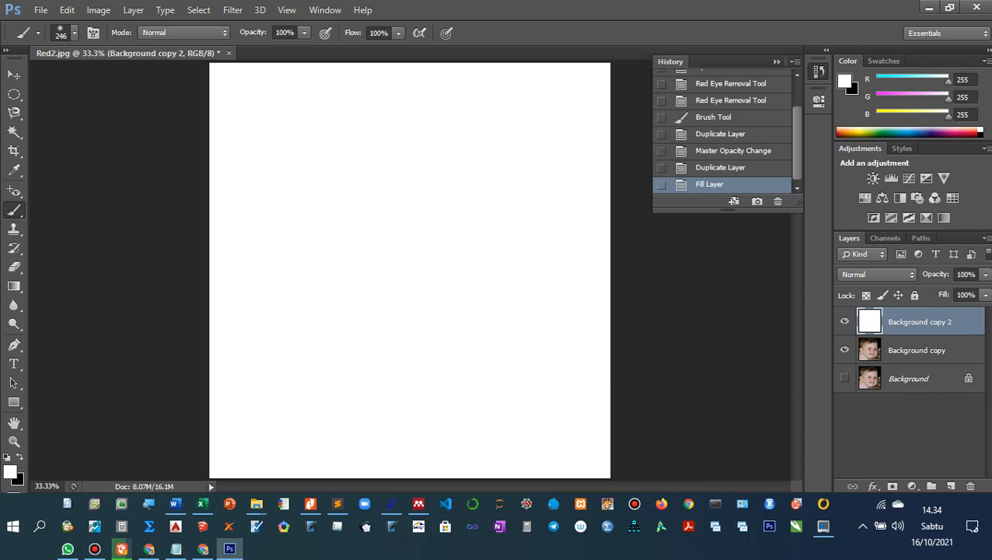
left_click(985, 294)
left_click_drag(985, 291, 918, 291)
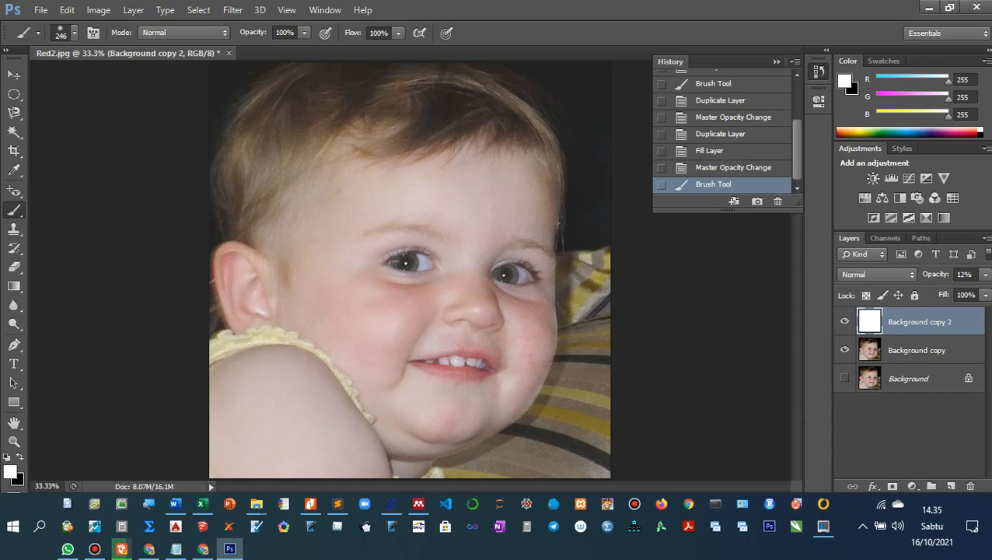
Swap the foreground color to black and paint broad strokes over most of the white Background copy 2 layer.
left_click(19, 457)
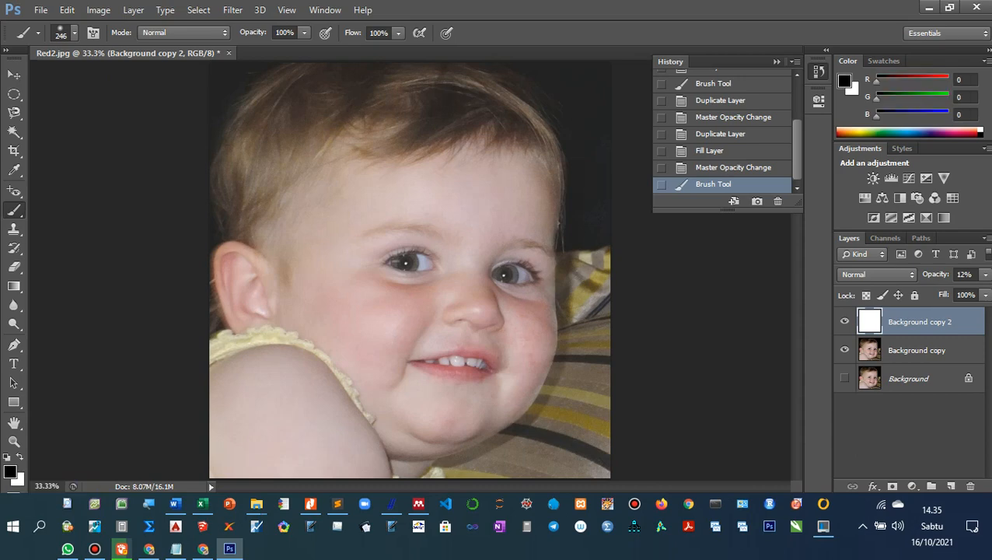
mouse_move(220, 116)
left_mouse_down()
mouse_move(233, 97)
mouse_move(404, 78)
mouse_move(361, 109)
left_mouse_up()
mouse_move(431, 109)
left_mouse_down()
mouse_move(445, 113)
mouse_move(276, 242)
mouse_move(235, 257)
mouse_move(264, 288)
mouse_move(529, 155)
mouse_move(334, 311)
mouse_move(544, 233)
mouse_move(327, 342)
mouse_move(497, 272)
mouse_move(436, 326)
left_mouse_up()
mouse_move(253, 431)
left_mouse_down()
mouse_move(528, 319)
mouse_move(544, 373)
mouse_move(556, 377)
mouse_move(256, 366)
mouse_move(225, 389)
mouse_move(575, 420)
mouse_move(575, 439)
mouse_move(602, 474)
left_mouse_up()
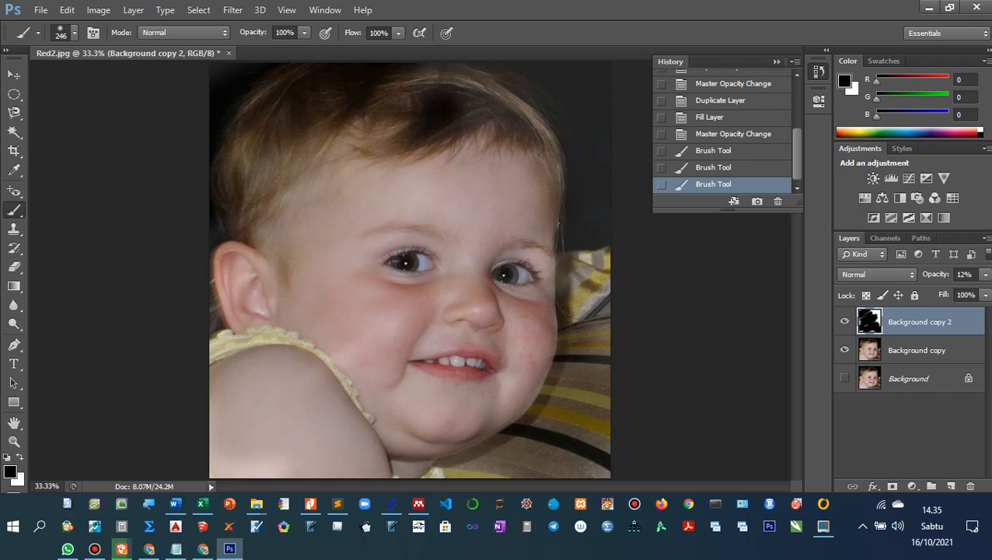
Raise the Background copy 2 layer's opacity to 94%, dab black on the painted area, and reduce the opacity to 25%.
left_click(985, 273)
left_click_drag(923, 290, 934, 291)
left_click_drag(933, 291, 985, 291)
left_click(236, 244)
left_click(282, 222)
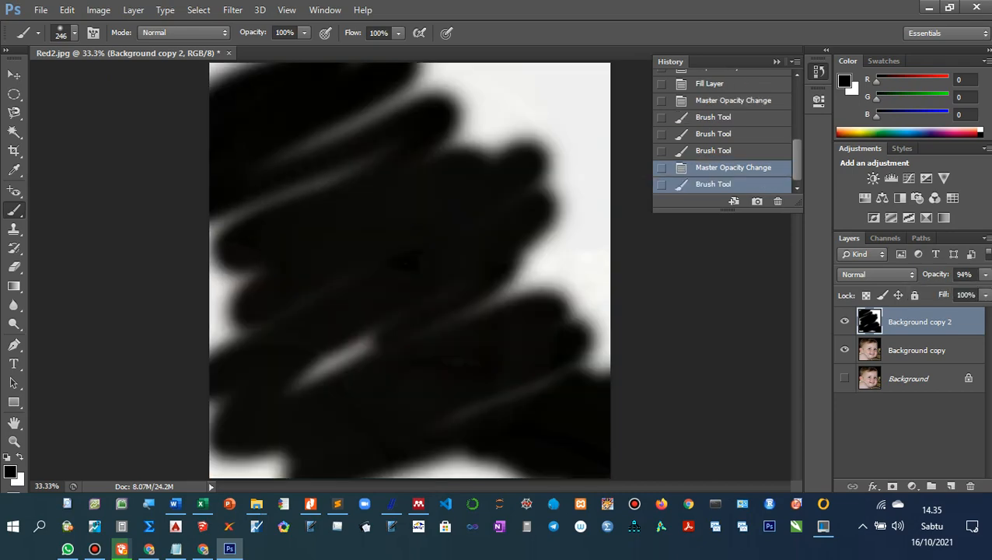
left_click(984, 273)
left_click_drag(984, 290, 933, 290)
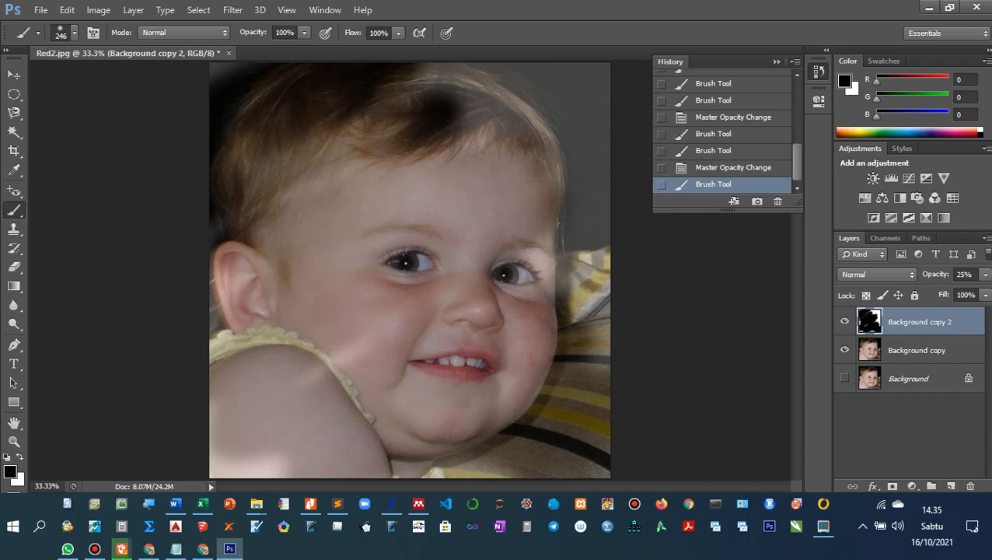
Switch from the Brush Tool to the Clone Stamp Tool.
right_click(14, 210)
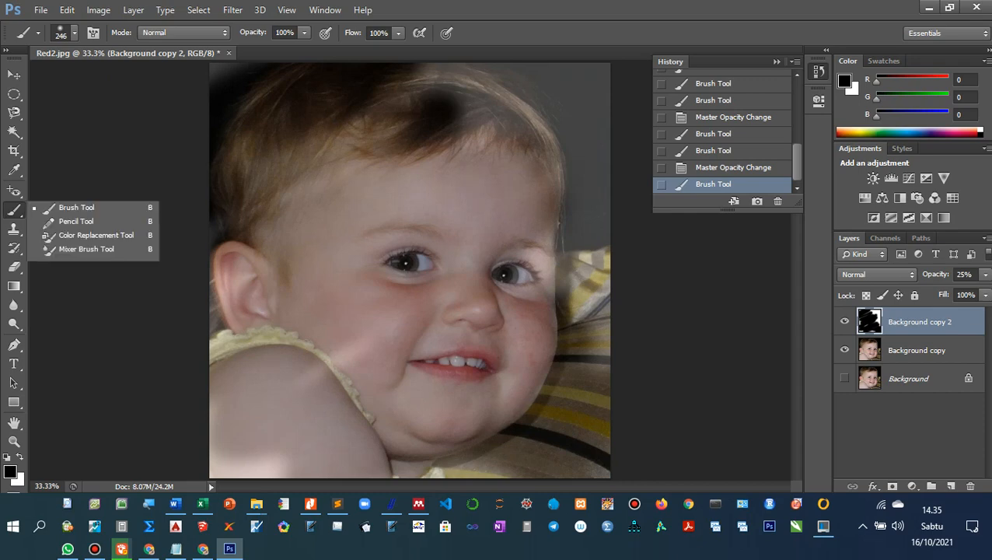
left_click(14, 229)
right_click(14, 228)
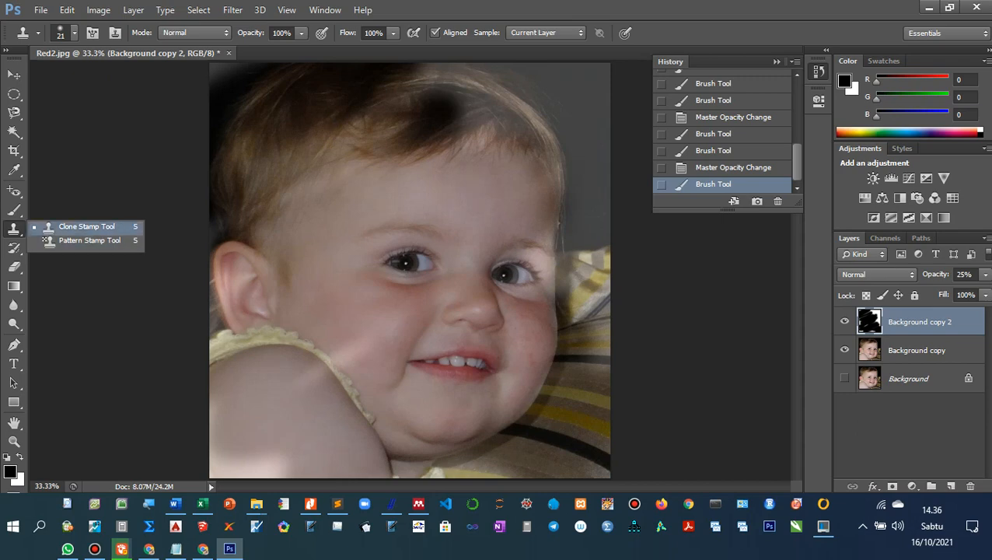
left_click(86, 226)
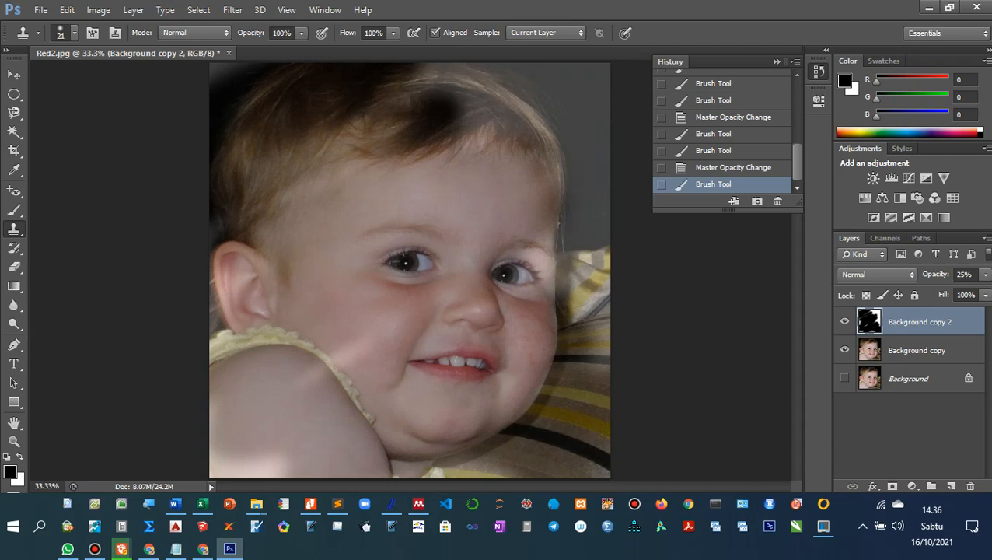
Close Red2.jpg without saving its changes.
left_click(41, 10)
left_click(70, 129)
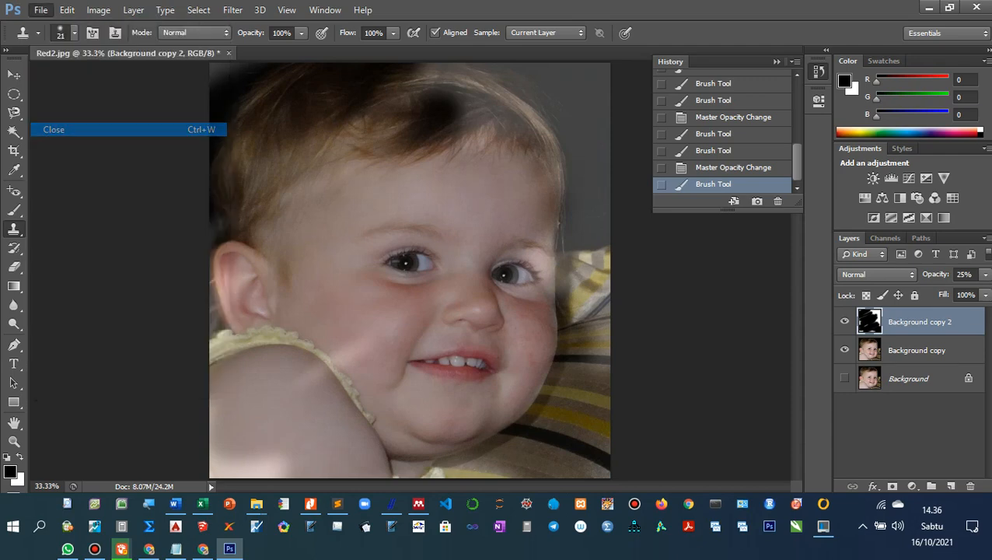
left_click(501, 203)
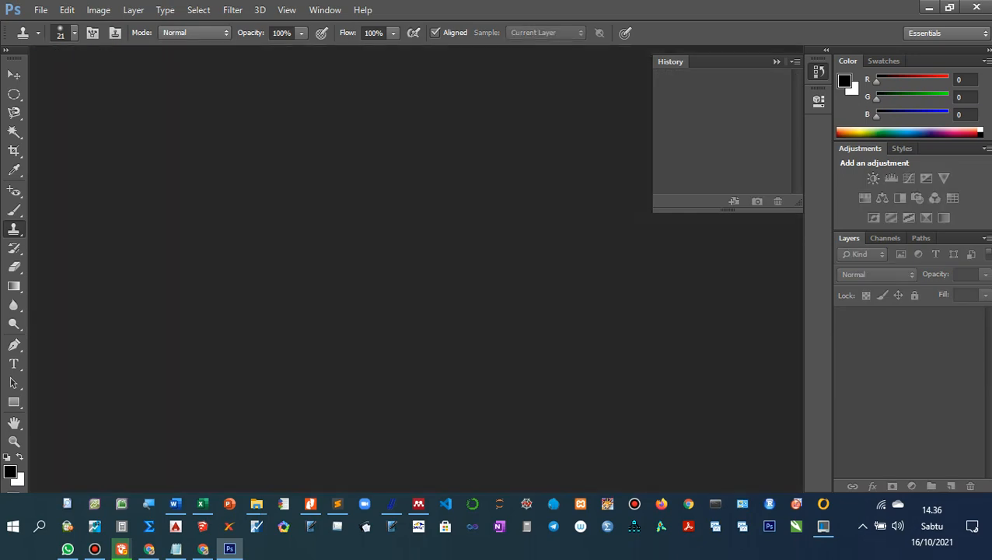
Open the image watermark-sample-big-2.jpg from the Materi DGM folder.
key("alt+f")
key("Down")
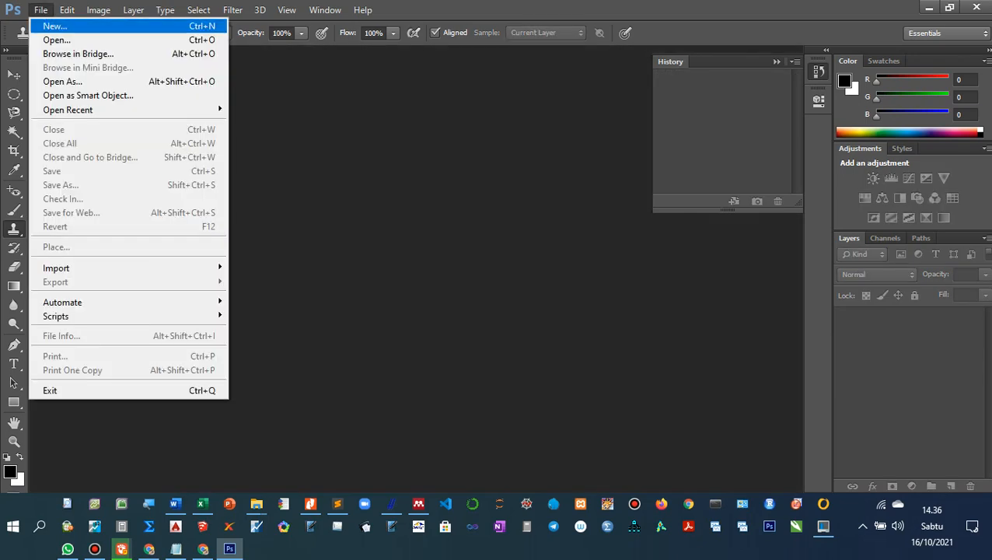
key("Down")
key("Escape")
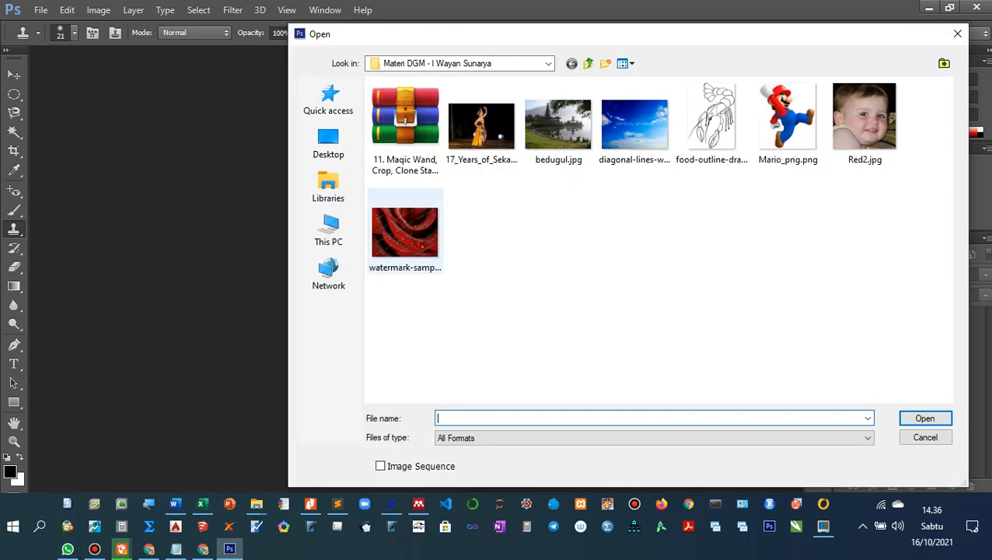
left_click(405, 236)
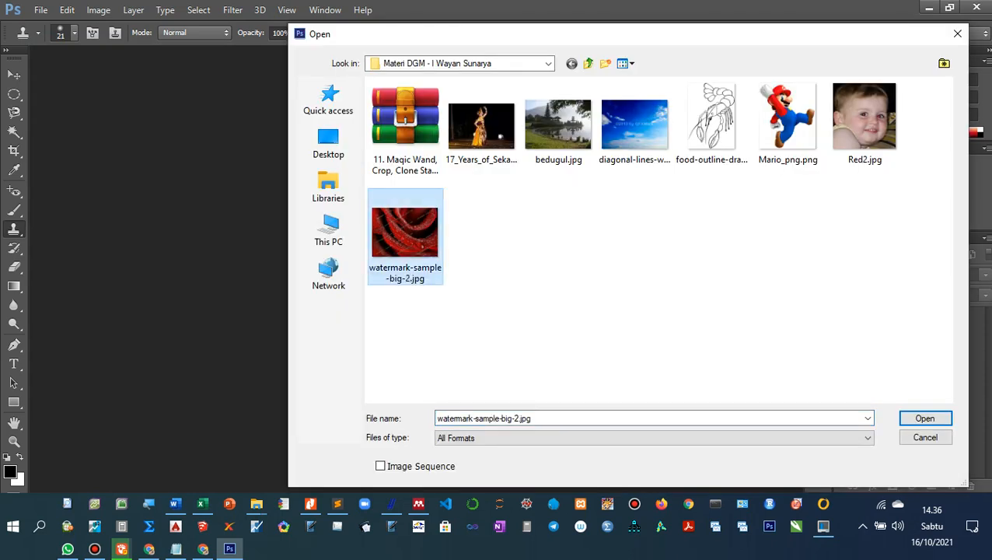
key("Tab")
key("Return")
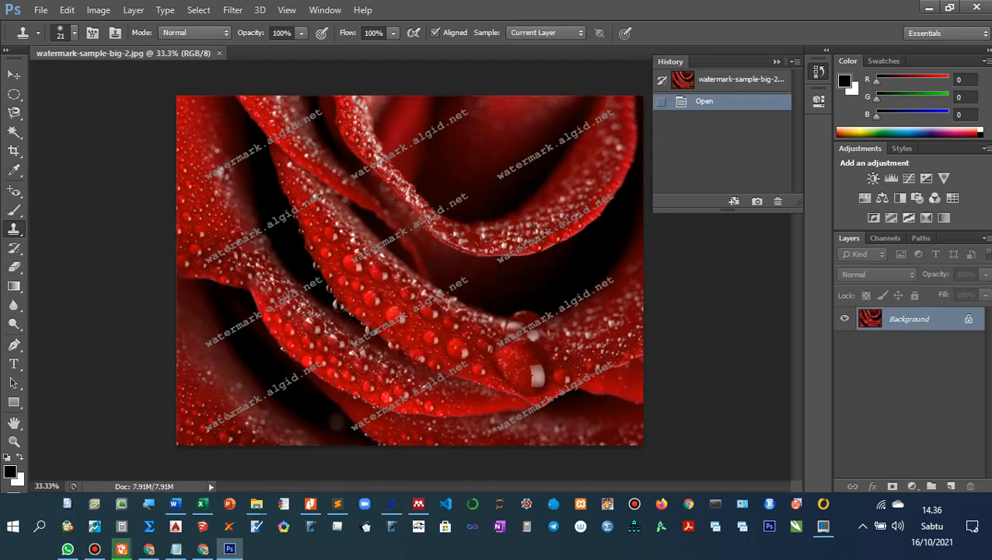
Collapse the History panel, duplicate the Background layer as Background copy, and hide the original Background layer.
left_click(776, 61)
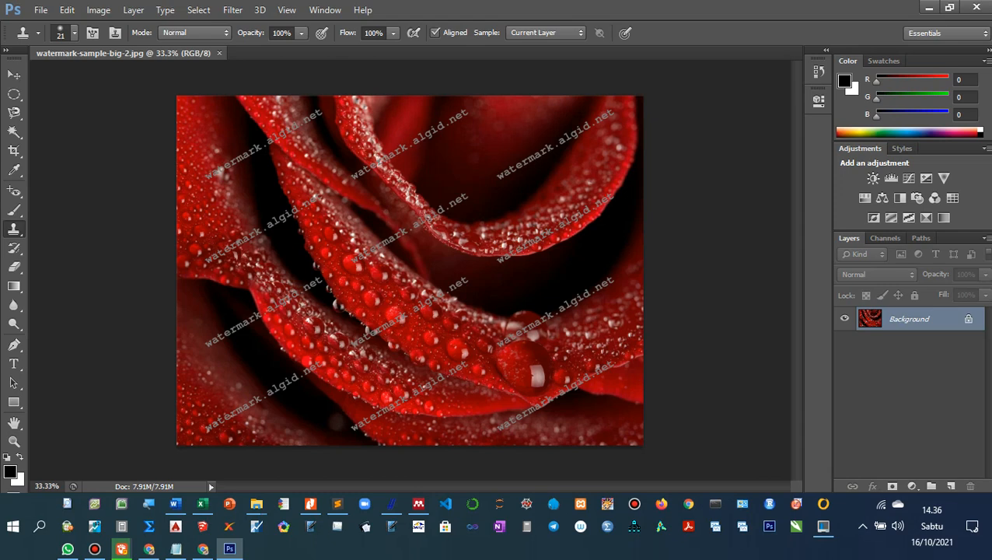
right_click(909, 319)
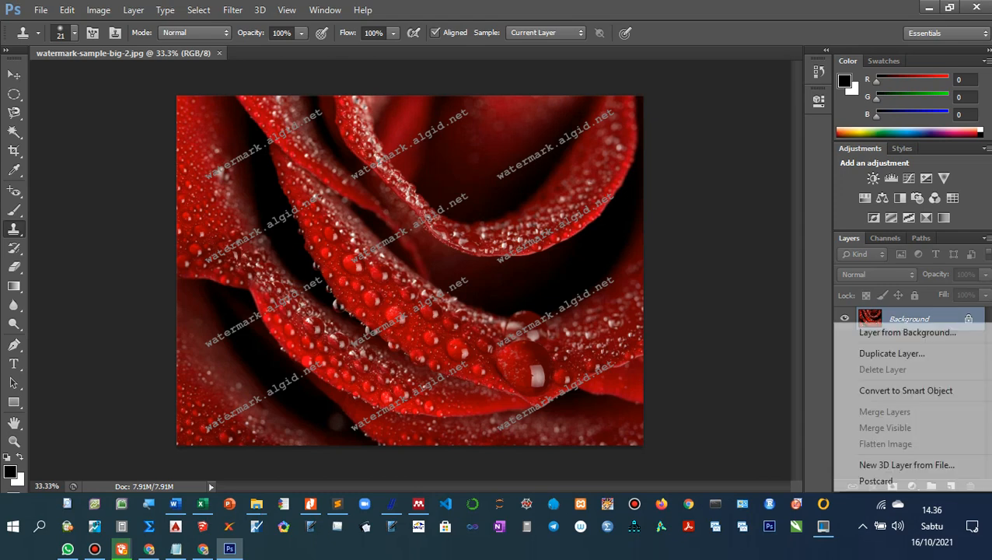
left_click(891, 352)
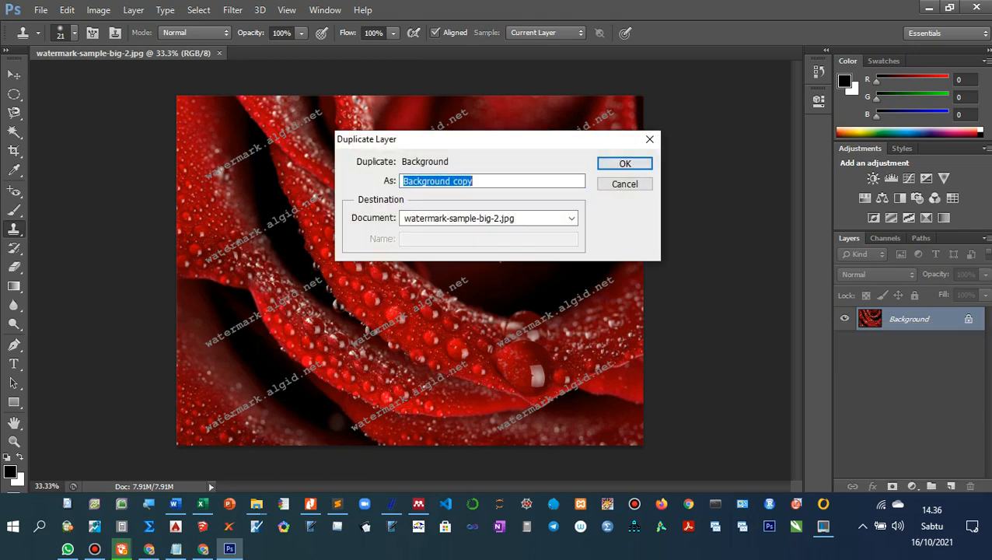
key("Return")
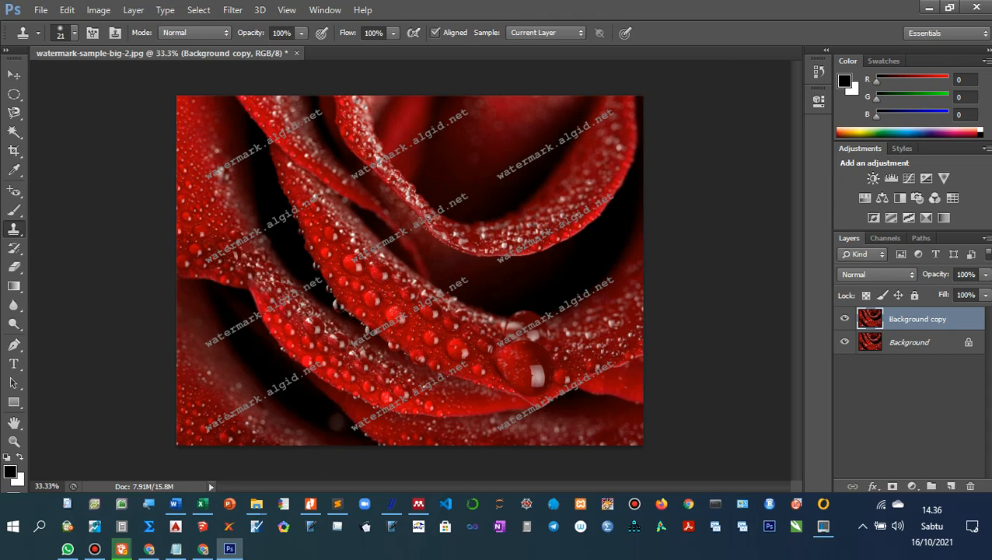
left_click(844, 342)
Set the Clone Stamp brush size to 58 px for working on the watermark in the image's lower-left corner.
left_click(409, 229)
key("Return")
key("ctrl+1")
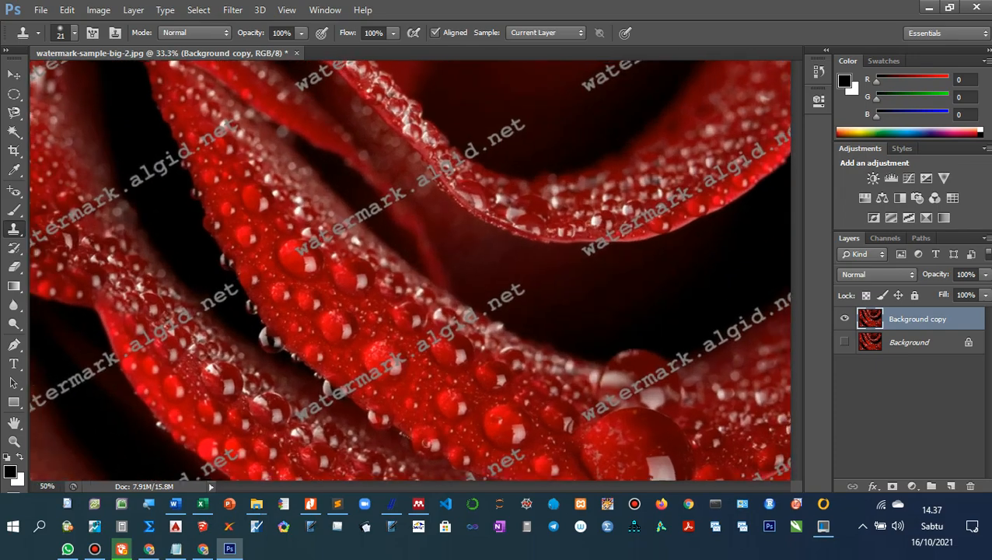
scroll(435, 266, "down", 6)
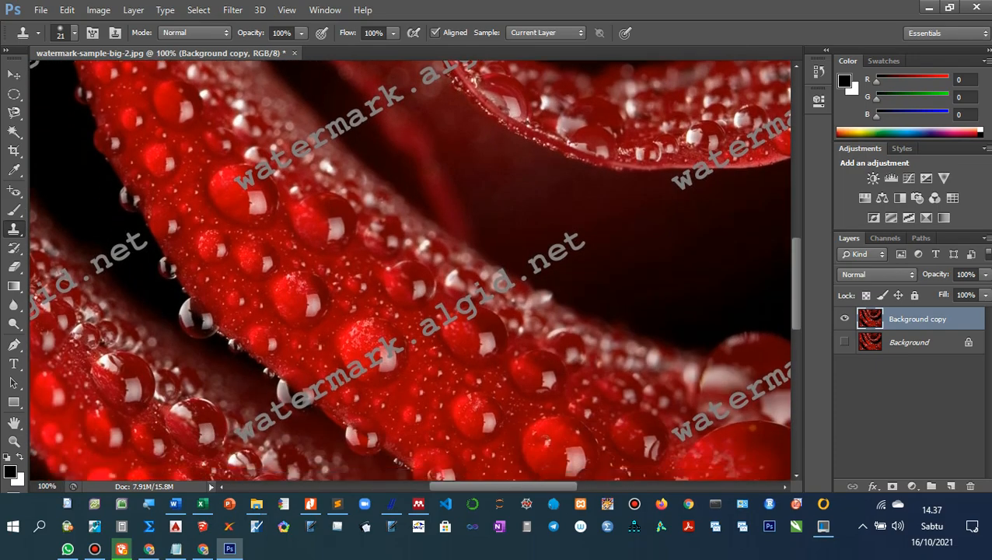
scroll(410, 269, "down", 3)
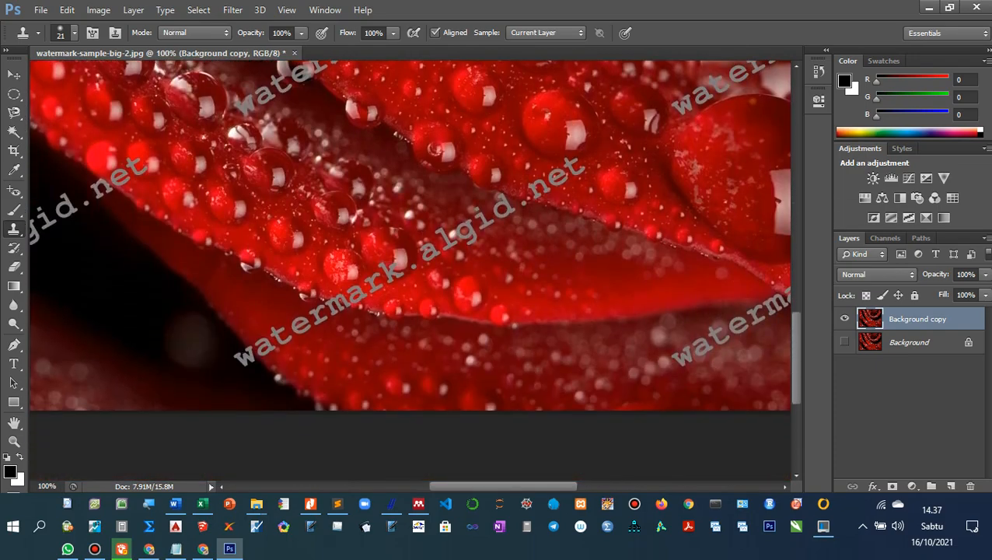
scroll(411, 233, "left", 8)
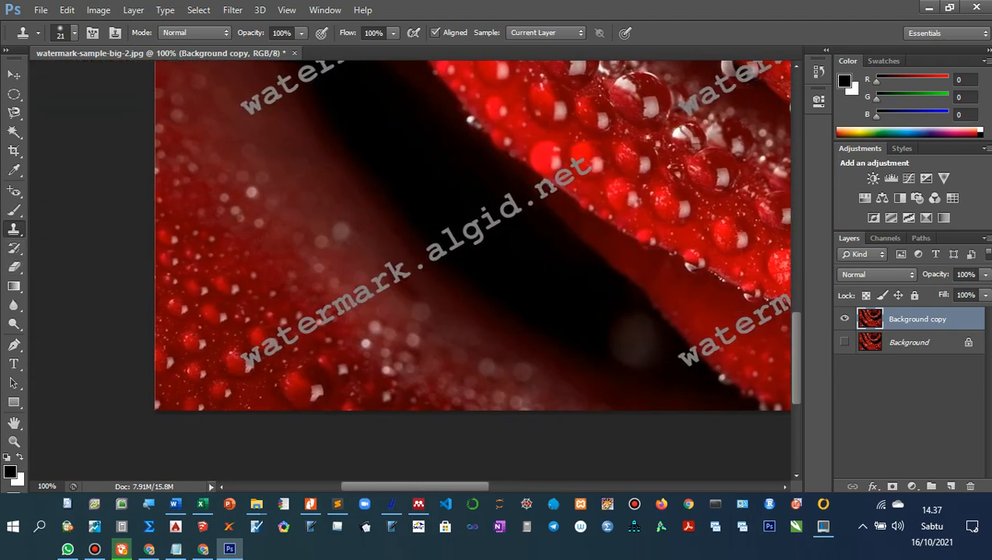
right_click(14, 229)
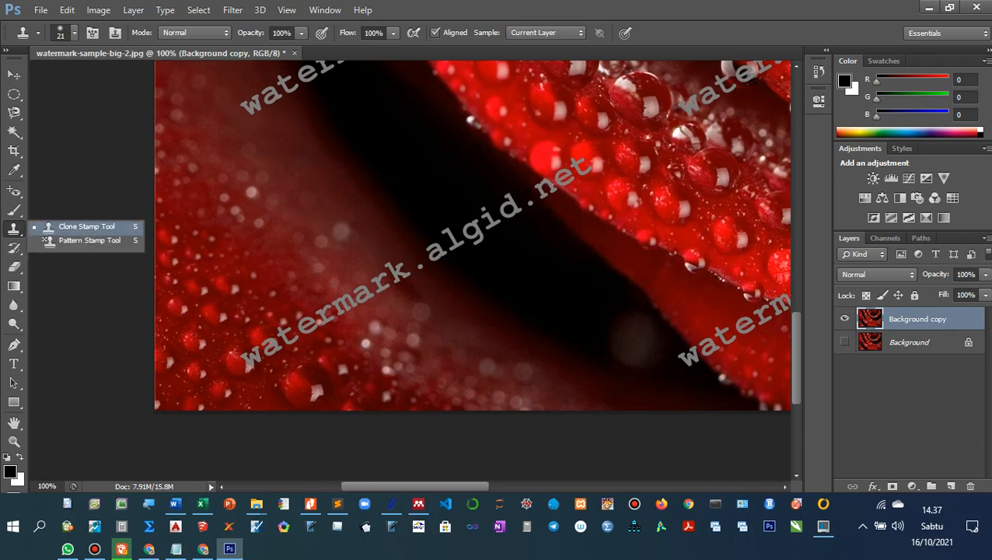
left_click(85, 226)
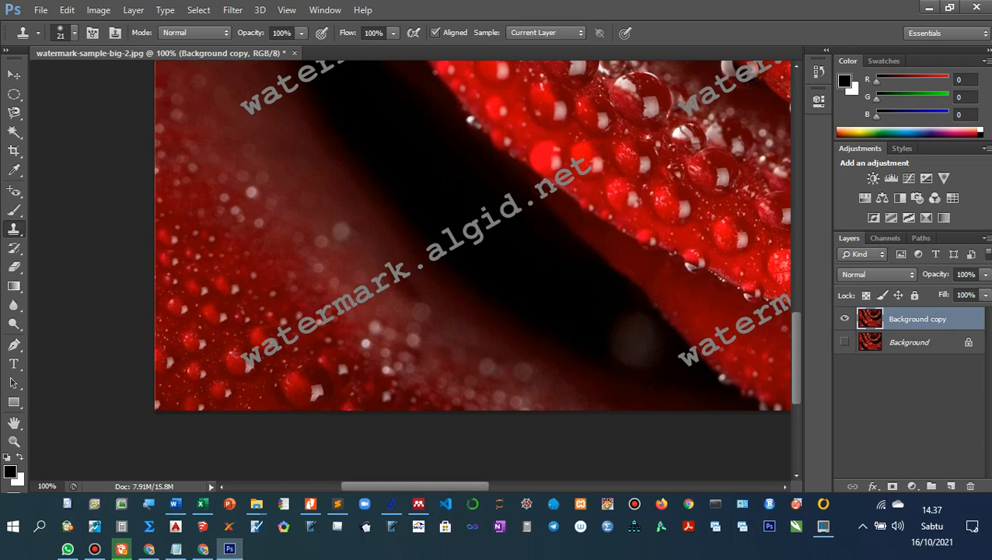
key("bracketright")
right_click(241, 336)
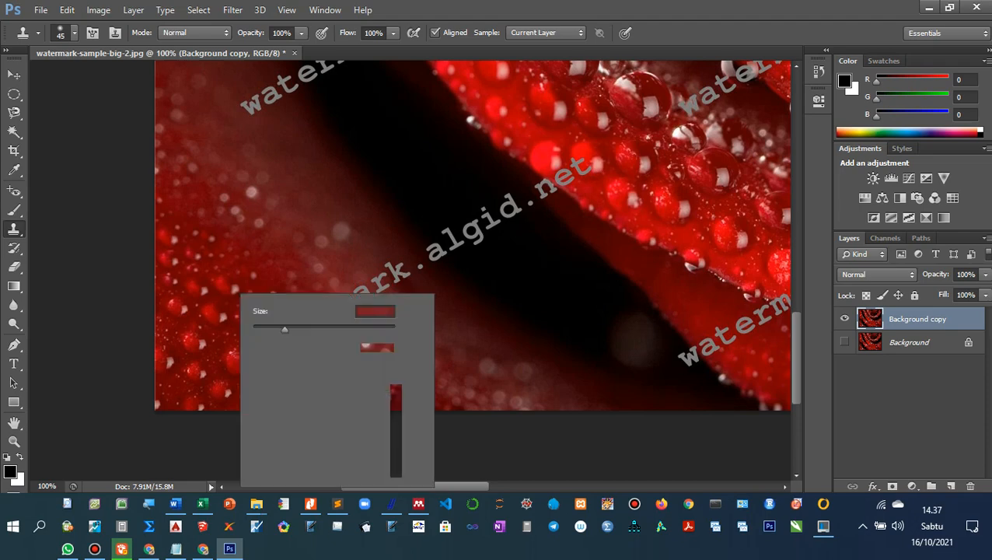
mouse_move(284, 329)
left_mouse_down()
mouse_move(312, 329)
mouse_move(293, 328)
left_mouse_up()
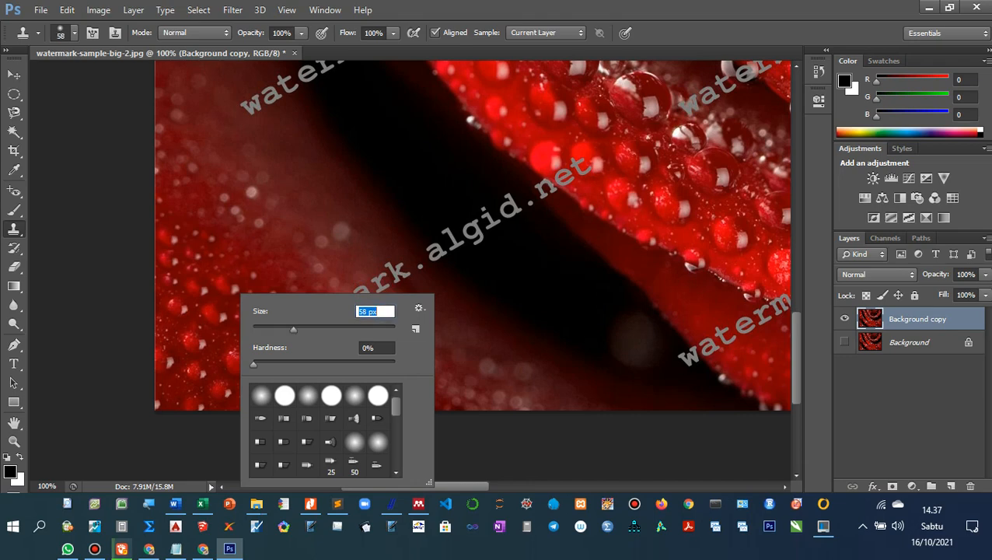
Try to clone onto the petal above the lower-left watermark without defining a source point.
left_click(327, 264)
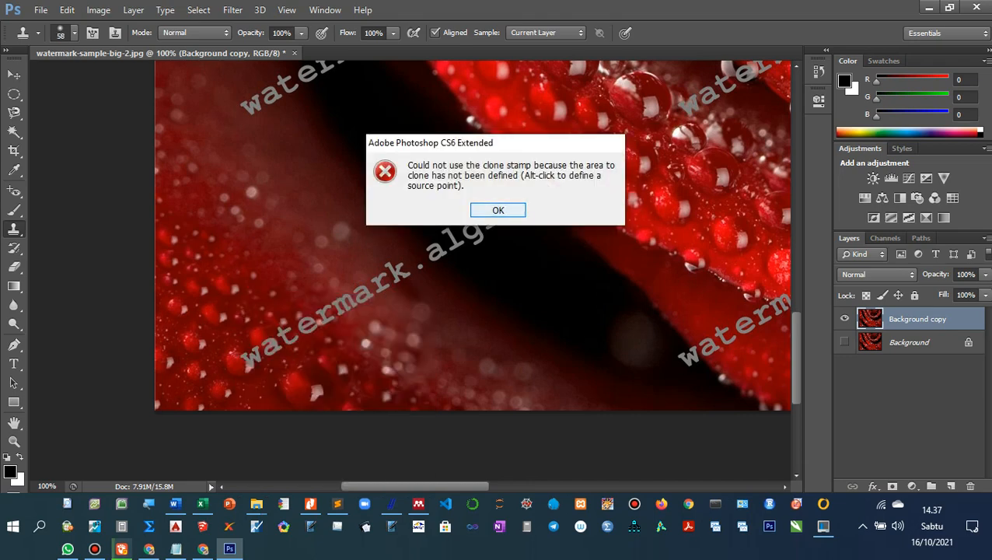
left_click(497, 209)
right_click(233, 269)
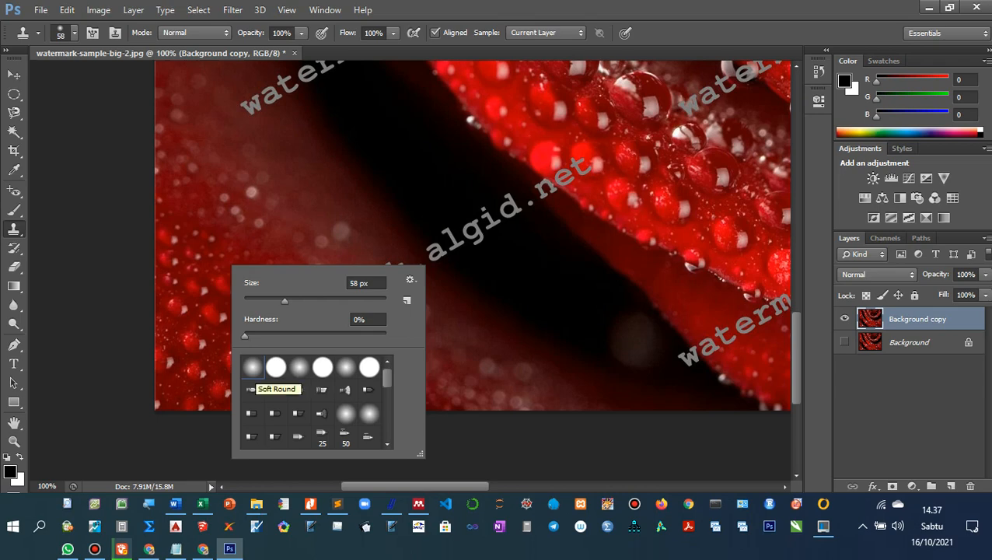
key("Return")
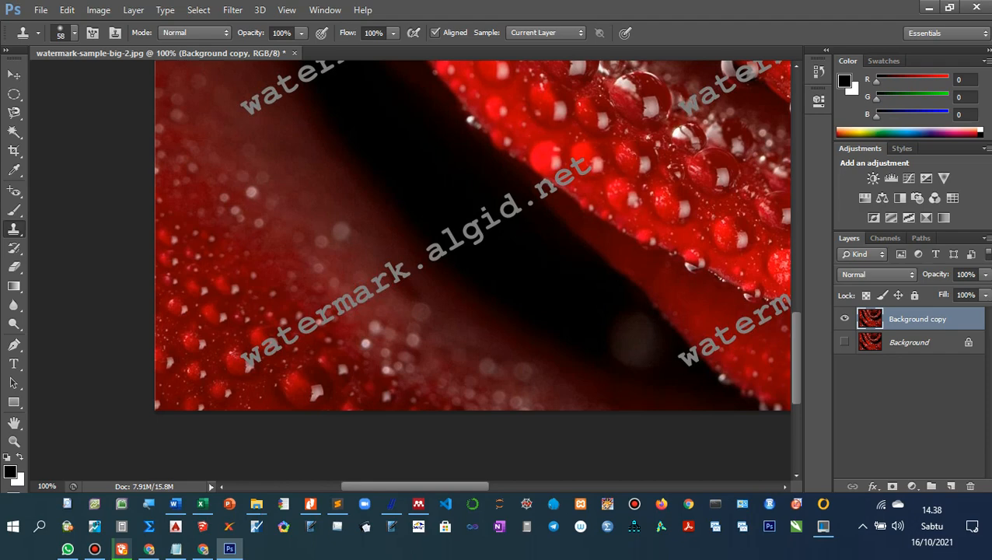
Clone nearby petal and shadow areas over the whole lower-left watermark.algid.net text on the Background copy layer.
mouse_move(243, 354)
left_mouse_down()
mouse_move(316, 320)
mouse_move(289, 314)
mouse_move(357, 290)
mouse_move(379, 263)
mouse_move(396, 272)
mouse_move(384, 269)
mouse_move(432, 255)
left_mouse_up()
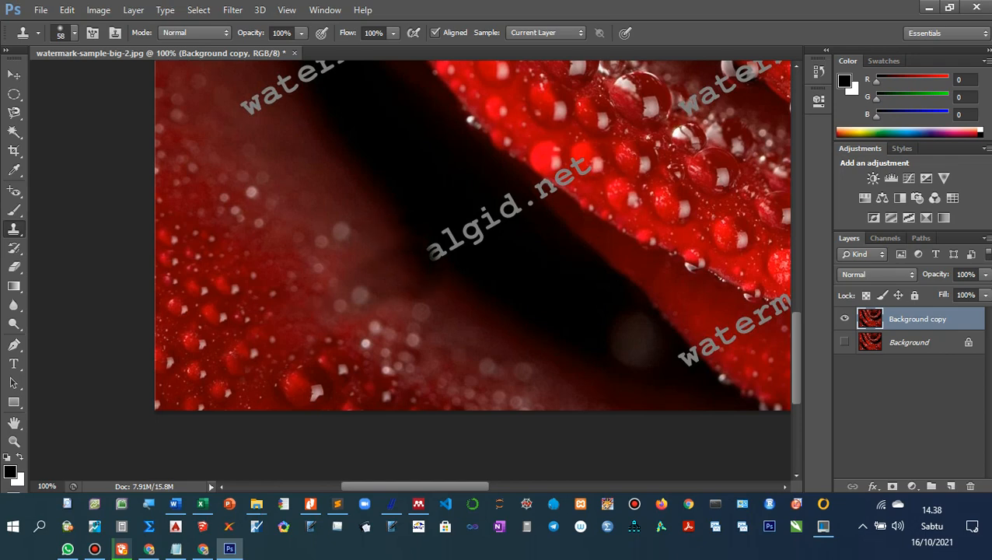
mouse_move(431, 253)
left_mouse_down()
mouse_move(490, 225)
mouse_move(461, 236)
mouse_move(512, 238)
mouse_move(501, 207)
mouse_move(530, 202)
left_mouse_up()
scroll(473, 241, "up", 5)
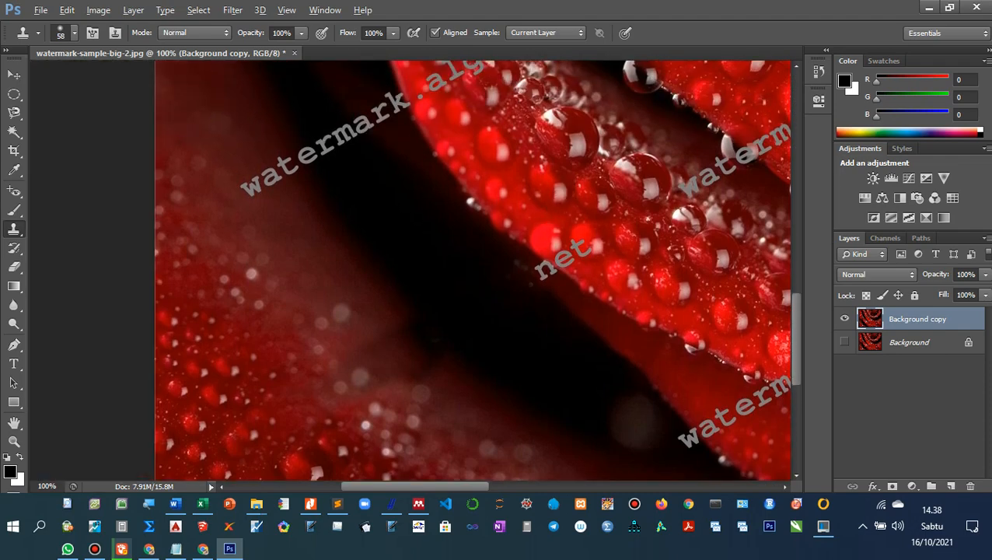
mouse_move(540, 268)
left_mouse_down()
mouse_move(570, 255)
mouse_move(560, 265)
left_mouse_up()
left_click(497, 294)
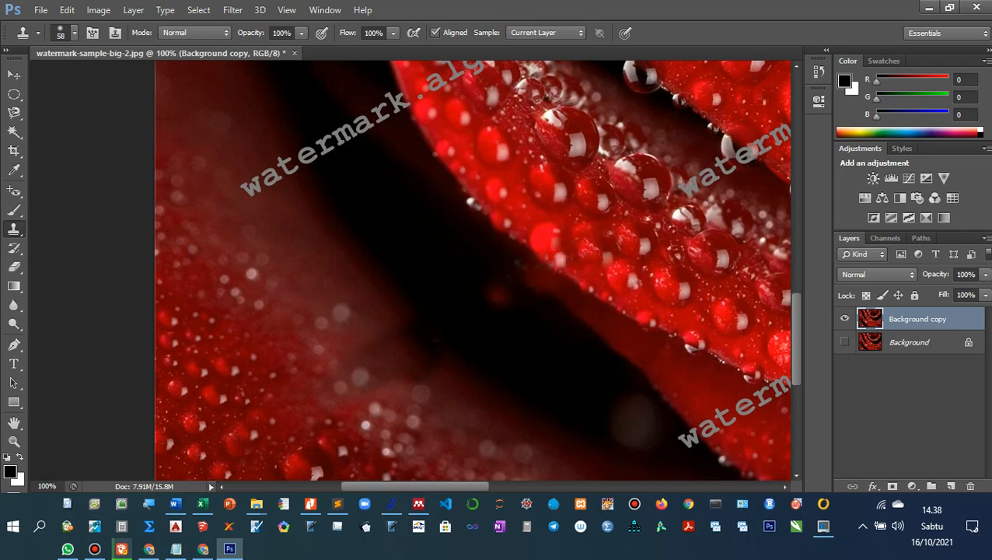
Crop the image to its lower-left area, keeping about a third of the width and the lower half of the height.
scroll(608, 266, "up", 2)
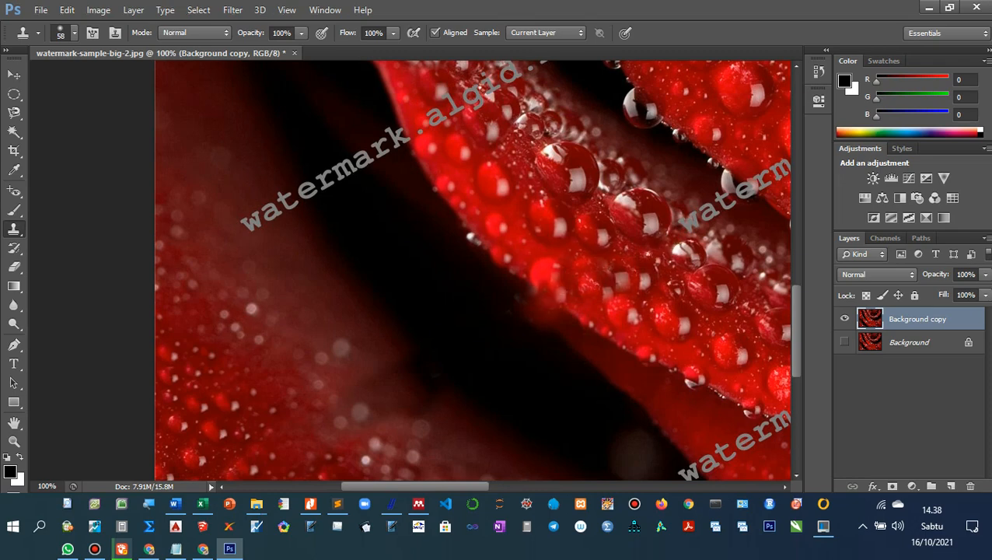
scroll(622, 280, "up", 2)
scroll(488, 276, "down", 3)
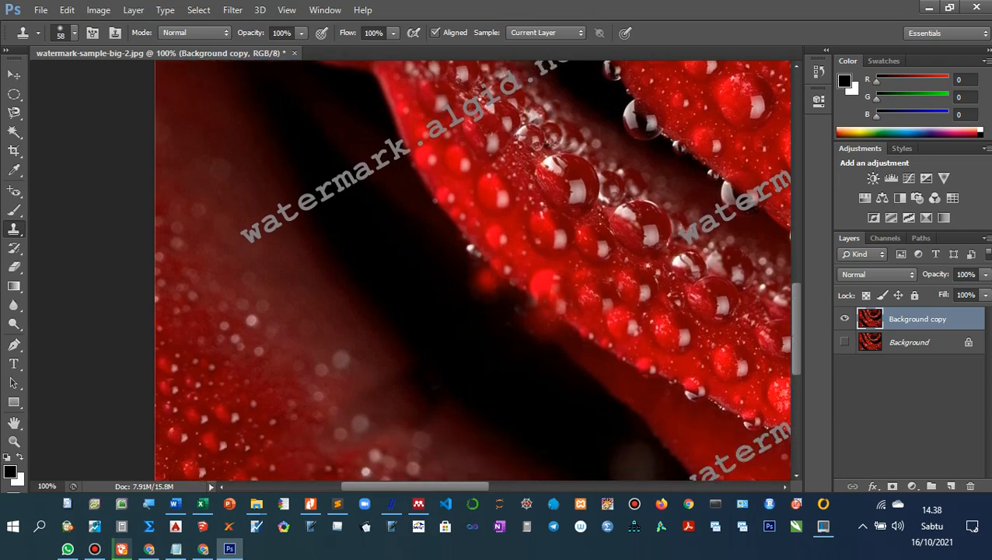
scroll(490, 272, "up", 1)
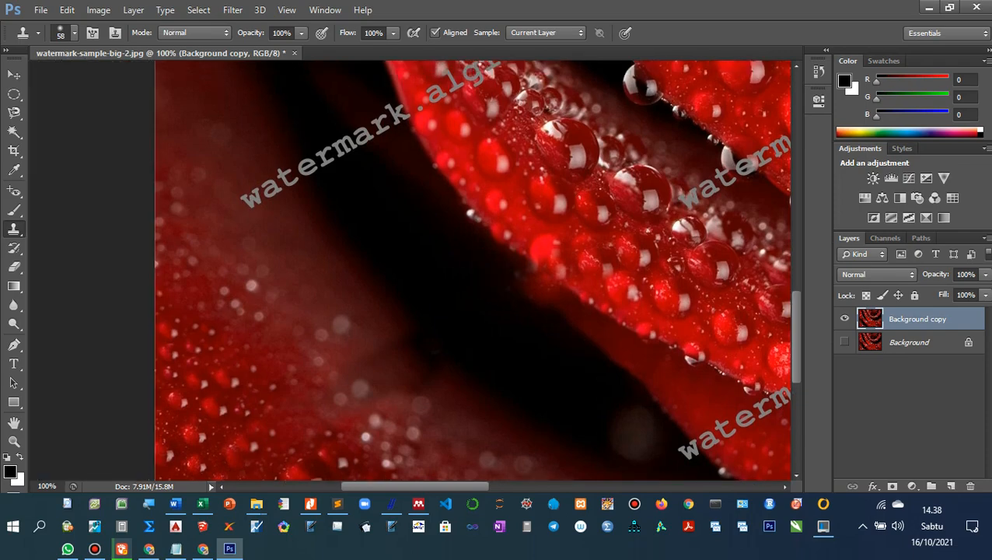
key("ctrl+minus")
key("ctrl+minus")
key("ctrl+minus")
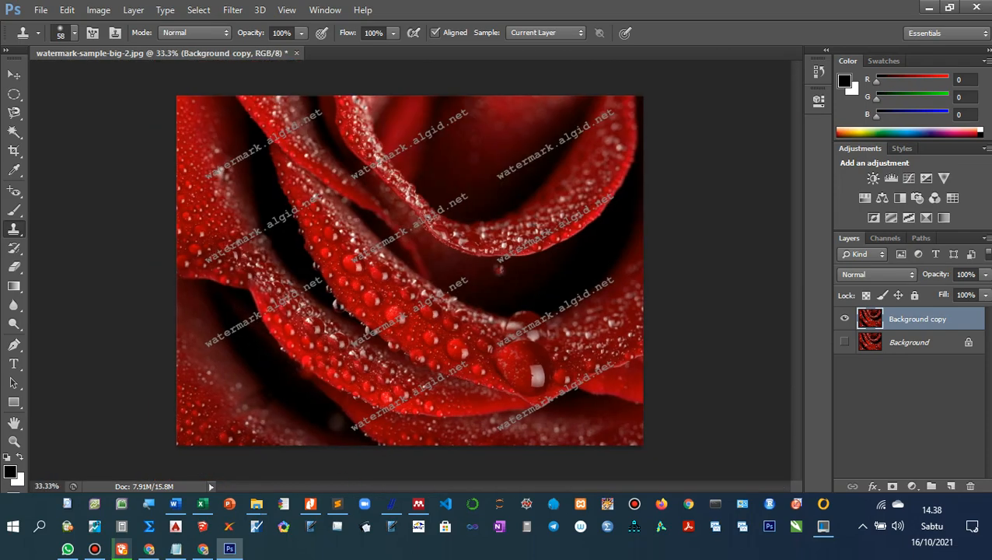
key("c")
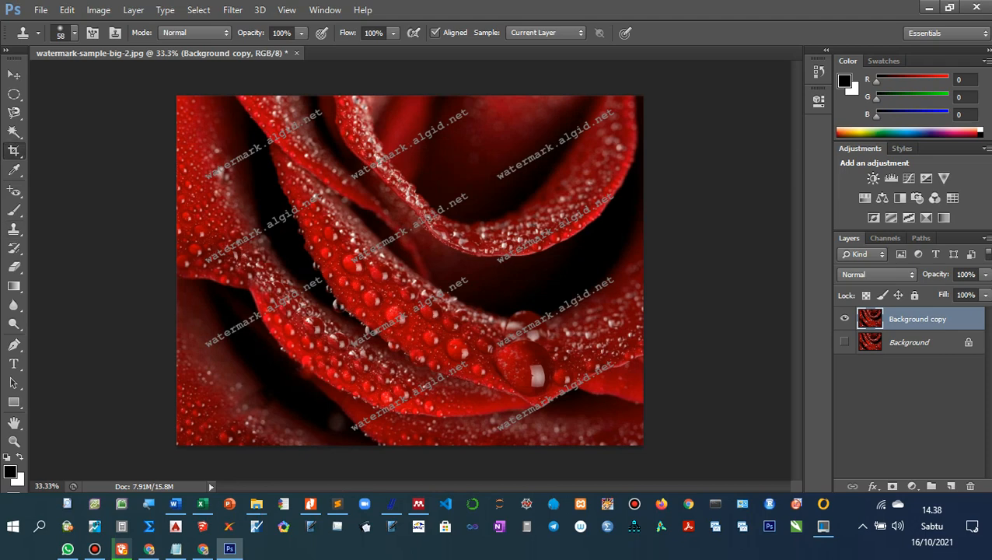
left_click_drag(642, 270, 495, 270)
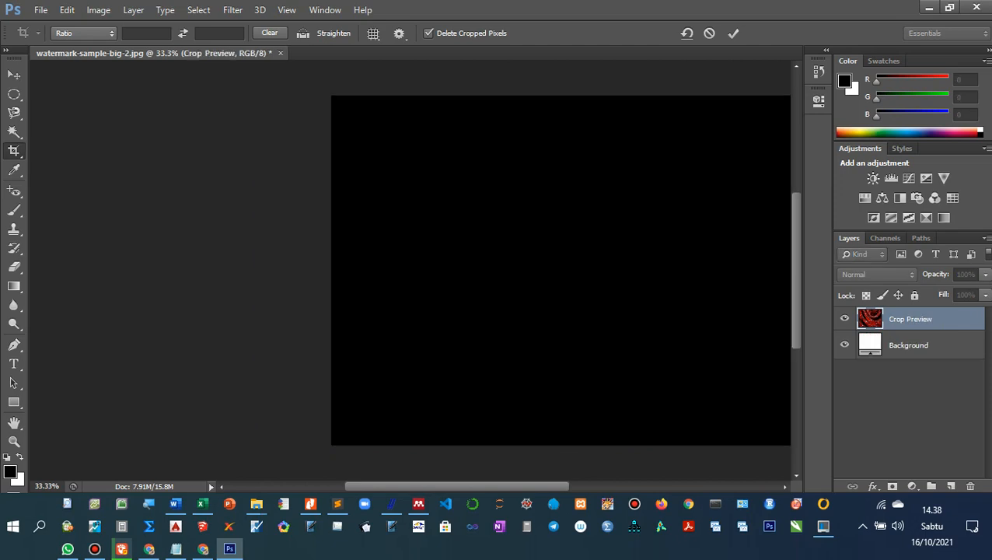
mouse_move(400, 444)
left_mouse_down()
mouse_move(412, 426)
mouse_move(397, 388)
mouse_move(412, 415)
mouse_move(412, 444)
left_mouse_up()
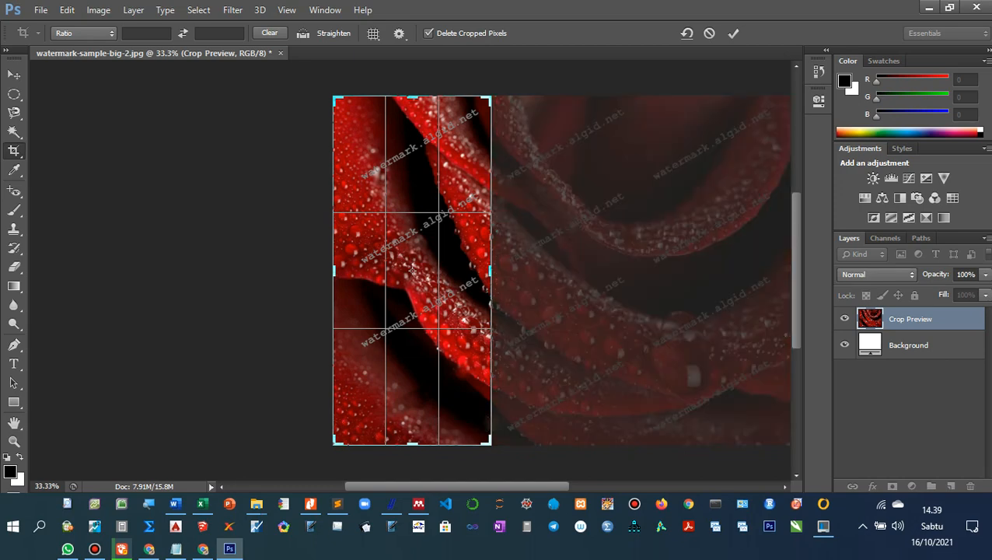
left_click_drag(412, 97, 412, 187)
key("Return")
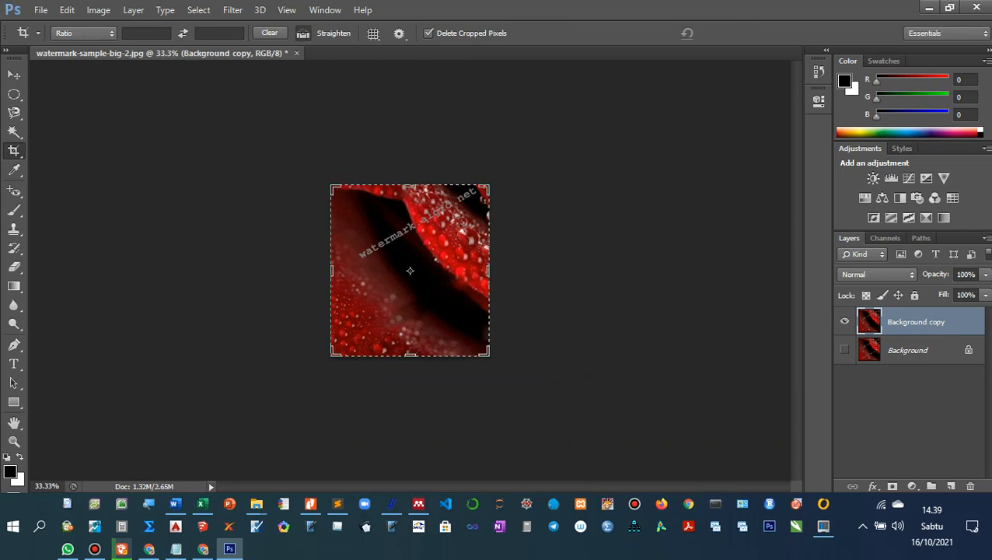
Clone nearby petal and shadow areas over the word "watermark" with the 58 px Clone Stamp on the Background copy layer.
key("ctrl+plus")
key("ctrl+plus")
key("ctrl+plus")
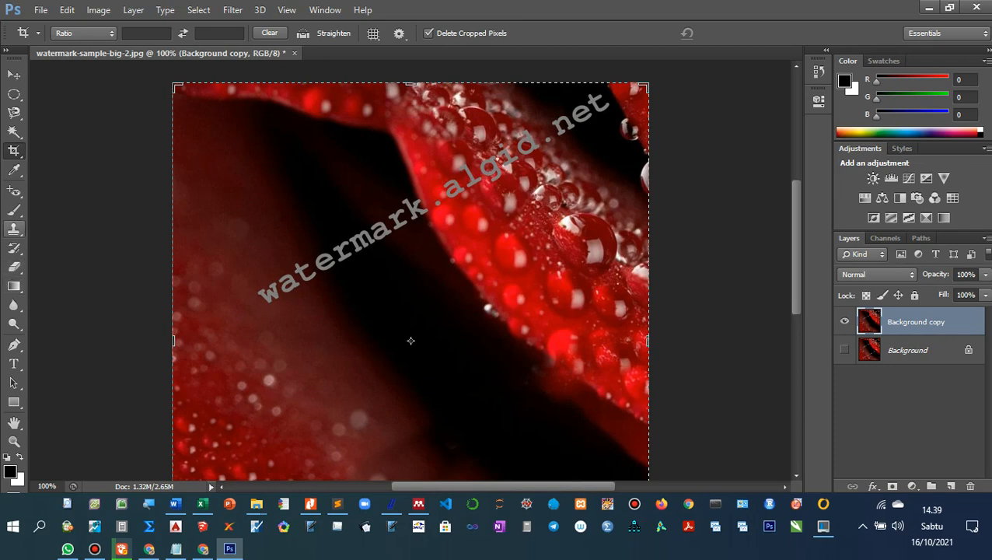
left_click(14, 228)
right_click(14, 229)
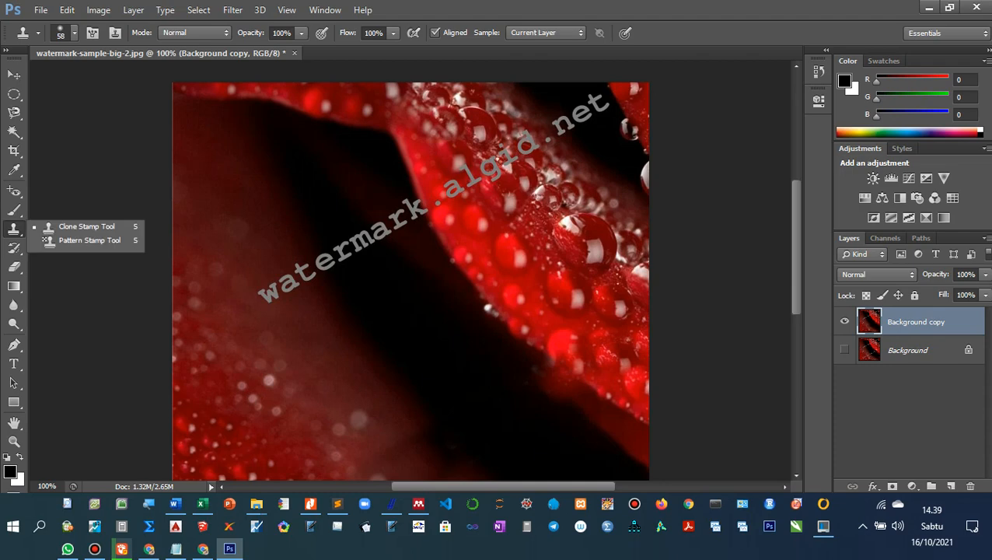
left_click(87, 227)
mouse_move(259, 297)
left_mouse_down()
mouse_move(281, 276)
mouse_move(287, 249)
mouse_move(320, 262)
left_mouse_up()
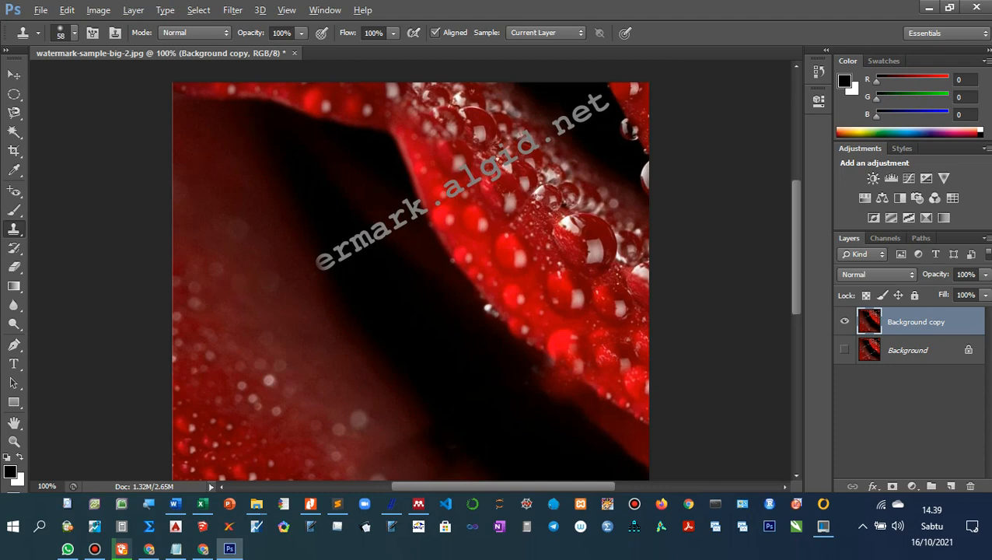
left_click_drag(319, 263, 362, 241)
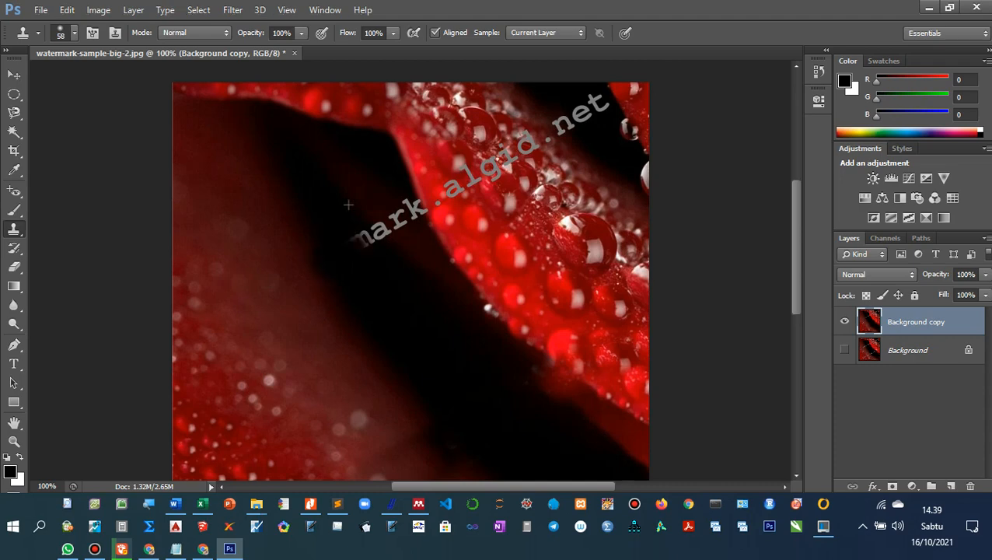
mouse_move(374, 235)
left_mouse_down()
mouse_move(360, 234)
mouse_move(403, 212)
mouse_move(413, 208)
mouse_move(392, 226)
mouse_move(416, 216)
left_mouse_up()
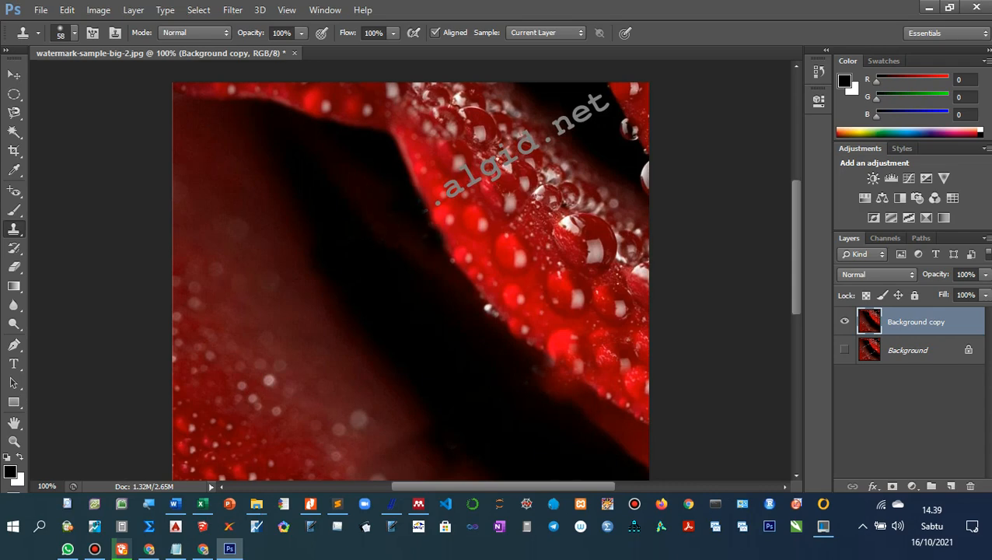
Clone droplet-covered petal texture over the ".algid." part of the watermark text.
scroll(410, 280, "up", 3)
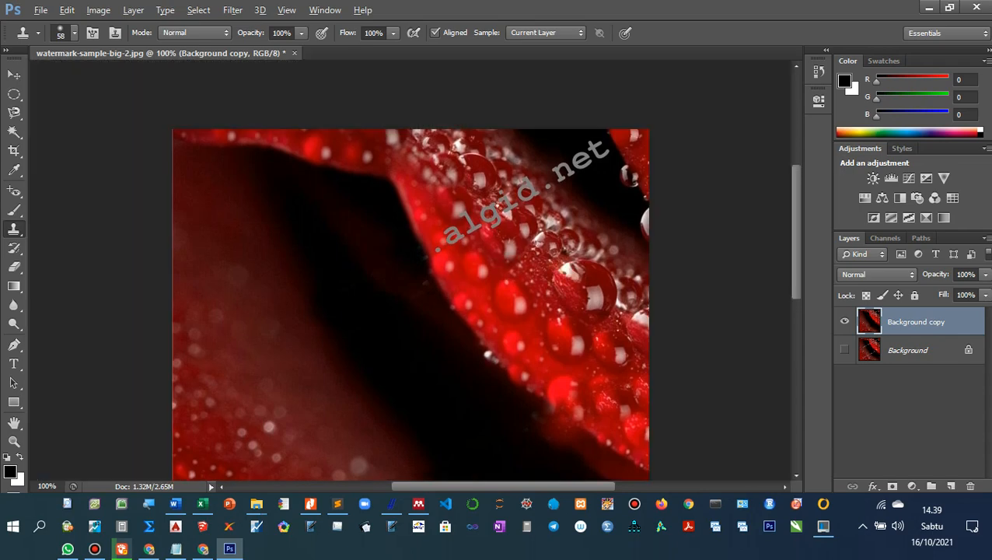
left_click_drag(439, 248, 453, 230)
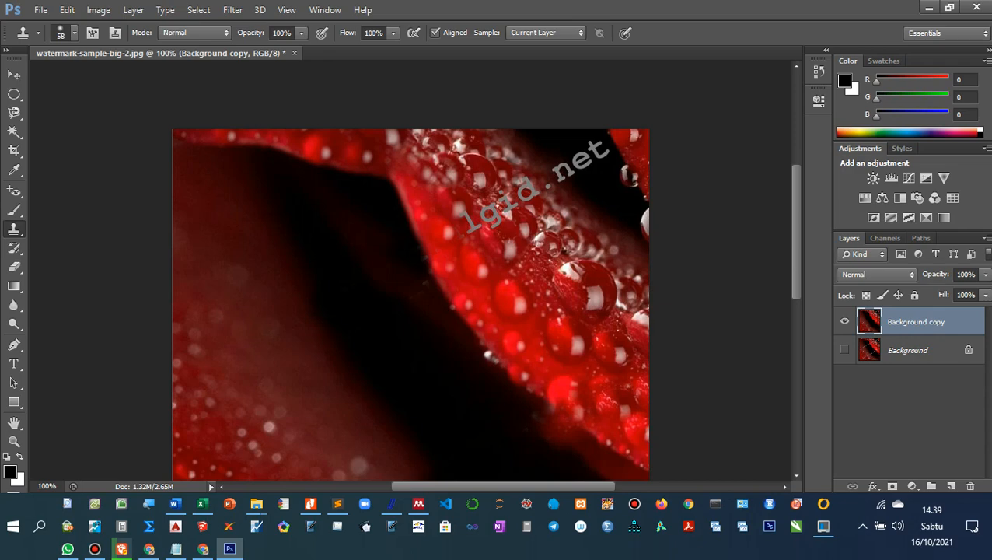
mouse_move(488, 224)
left_mouse_down()
mouse_move(465, 220)
mouse_move(478, 201)
mouse_move(514, 224)
mouse_move(510, 191)
mouse_move(540, 196)
left_mouse_up()
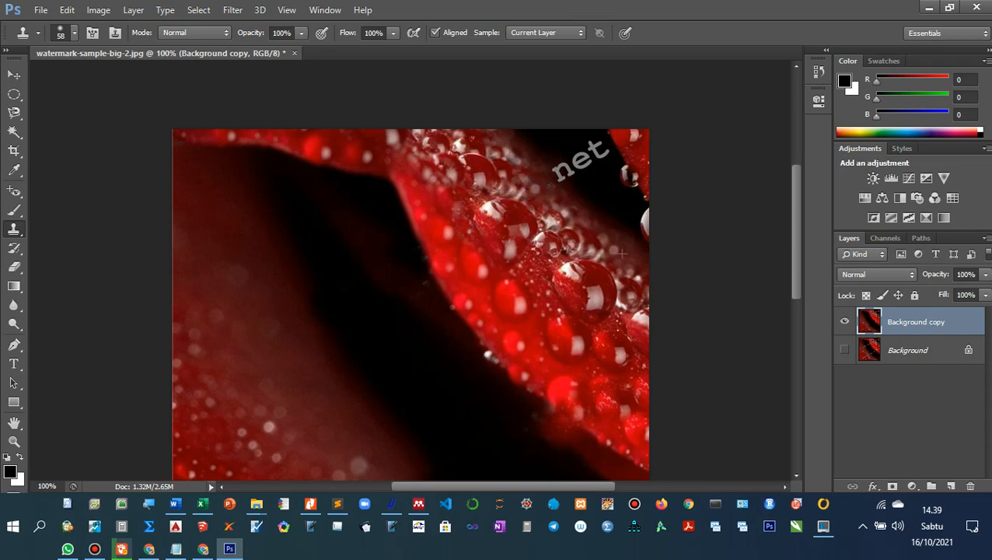
Clone surrounding petal and dark background over the first letters of "net" near the image's upper-right corner.
scroll(540, 196, "up", 2)
scroll(548, 271, "right", 4)
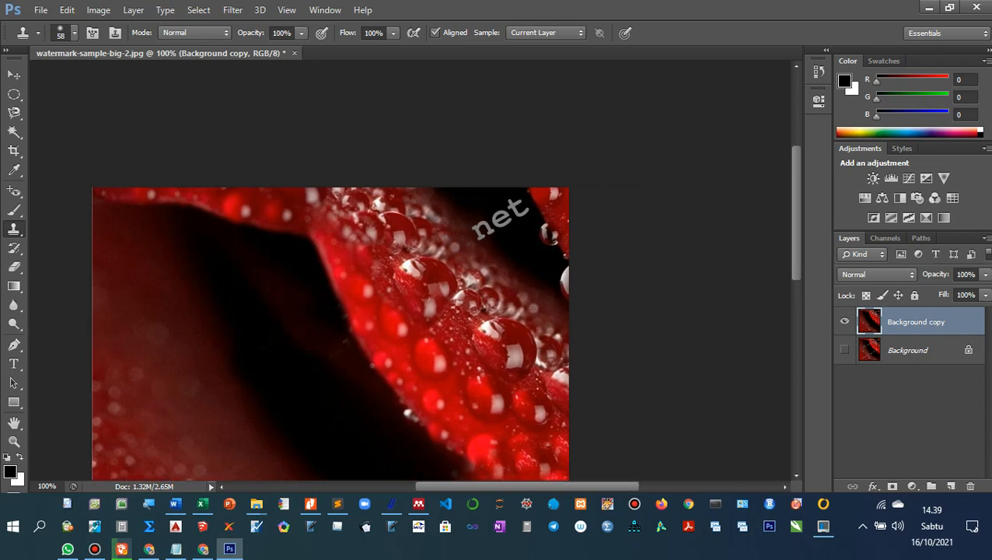
scroll(263, 311, "down", 3)
scroll(263, 311, "down", 1)
scroll(263, 311, "up", 3)
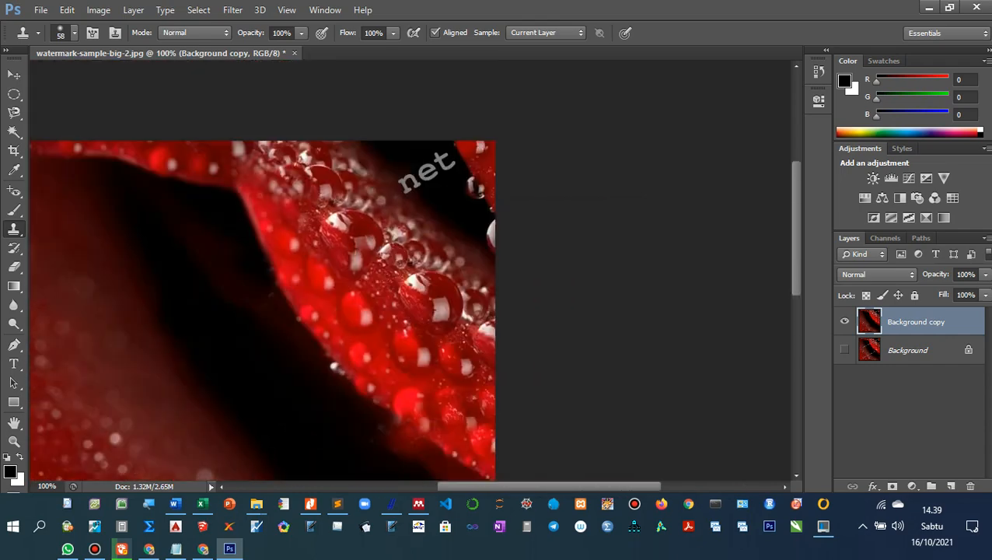
mouse_move(395, 194)
left_mouse_down()
mouse_move(388, 185)
mouse_move(425, 165)
mouse_move(439, 176)
mouse_move(416, 159)
left_mouse_up()
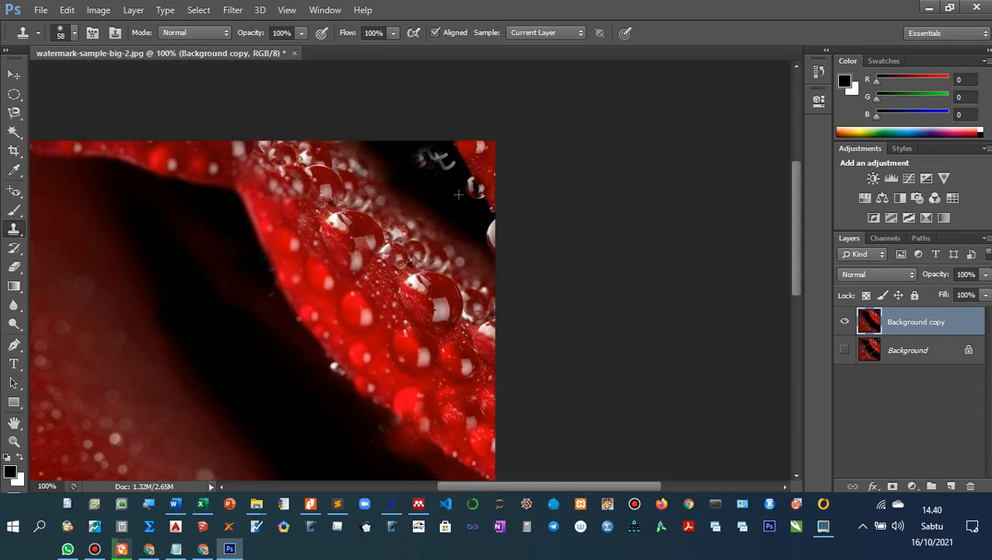
Reduce the Clone Stamp brush to 20 px and clone dark background over the leftover traces of "net".
key("bracketleft")
key("bracketleft")
key("bracketleft")
key("bracketleft")
right_click(463, 203)
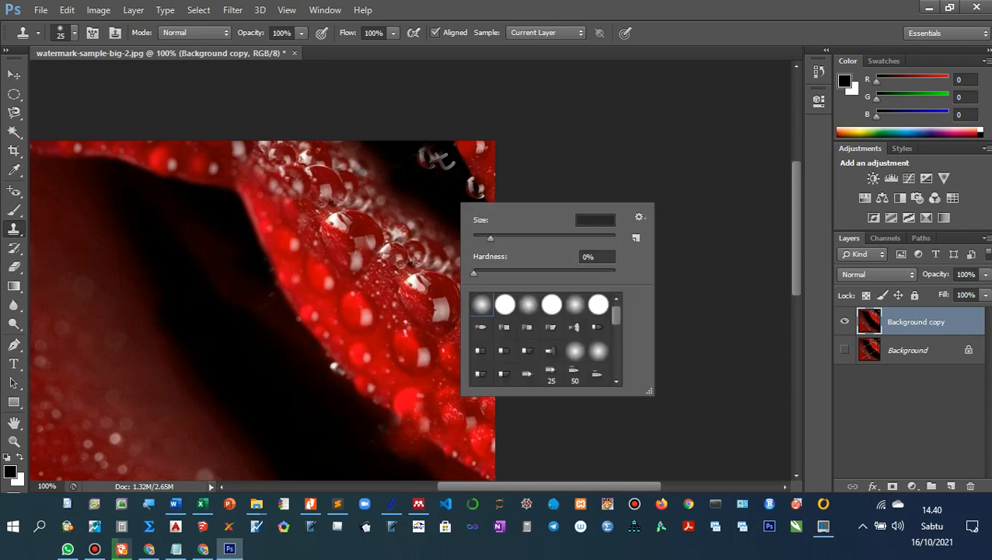
left_click_drag(490, 238, 487, 239)
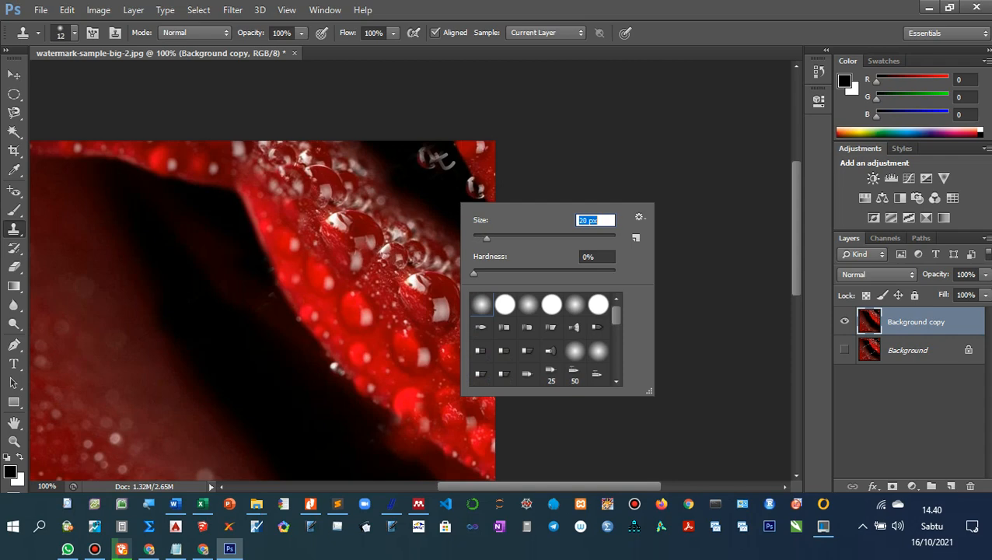
key("Return")
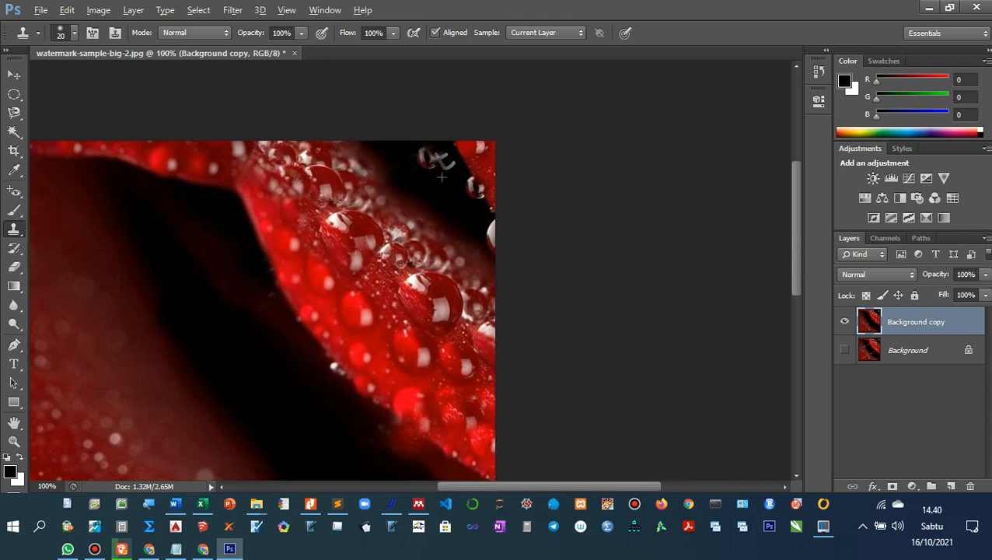
mouse_move(438, 172)
left_mouse_down()
mouse_move(424, 149)
mouse_move(451, 160)
left_mouse_up()
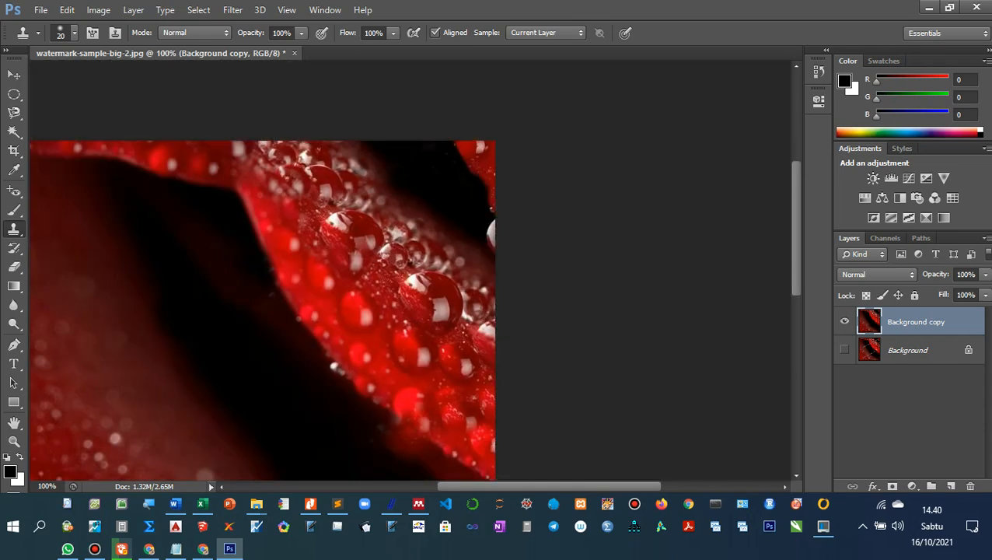
key("ctrl+minus")
key("ctrl+minus")
key("ctrl+minus")
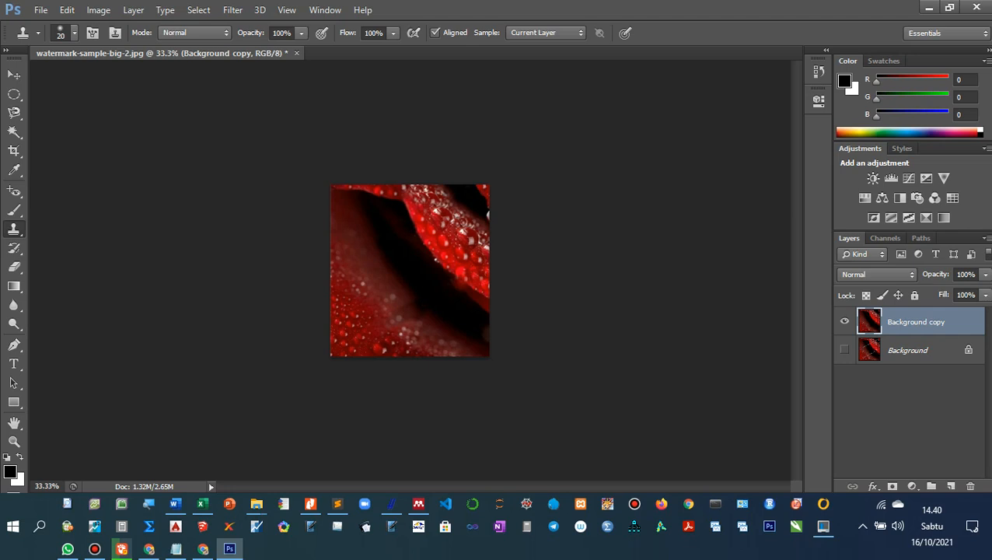
Review the tool groups for Magic Wand, Crop, Eyedropper, Red Eye, Brush and Clone Stamp in order.
right_click(14, 228)
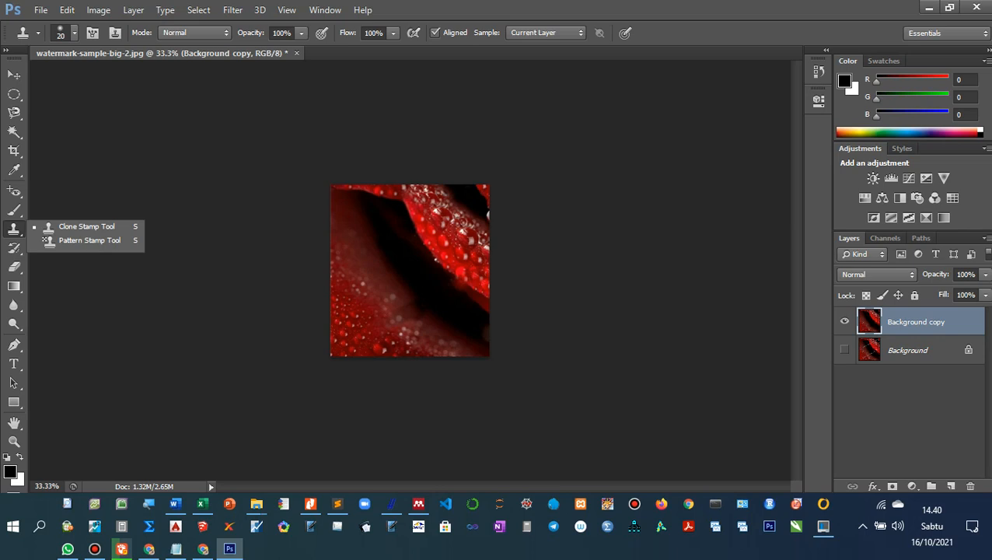
left_click(86, 227)
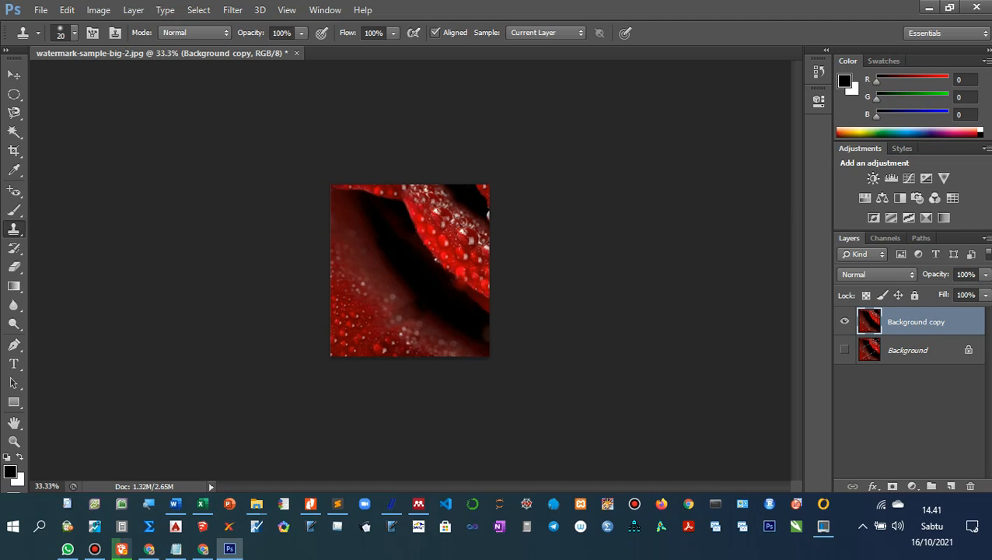
left_click(14, 132)
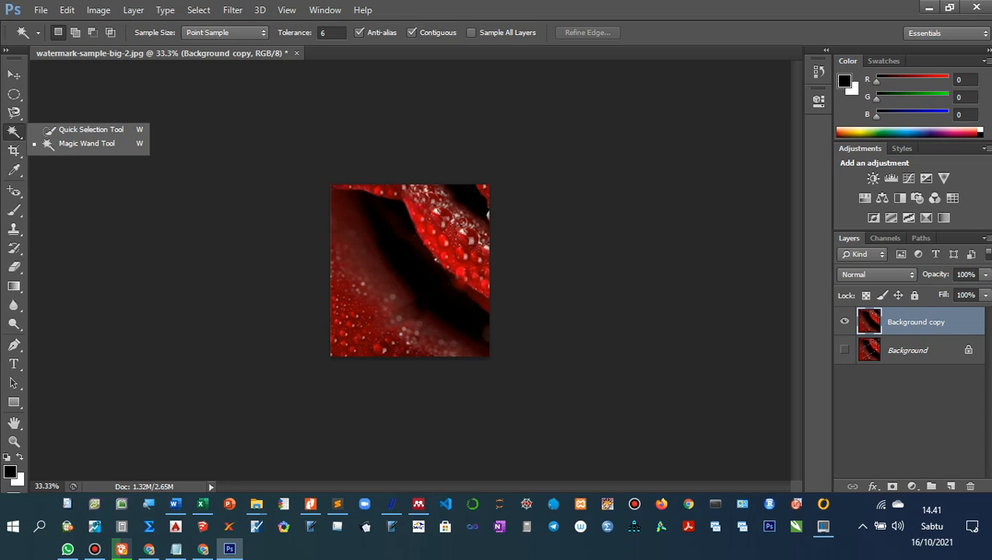
left_click(14, 151)
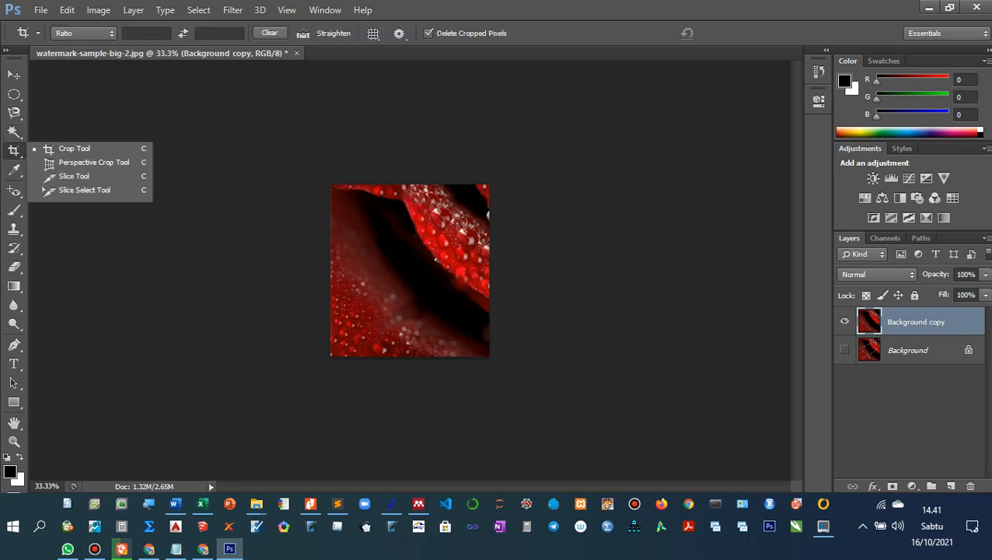
left_click(14, 170)
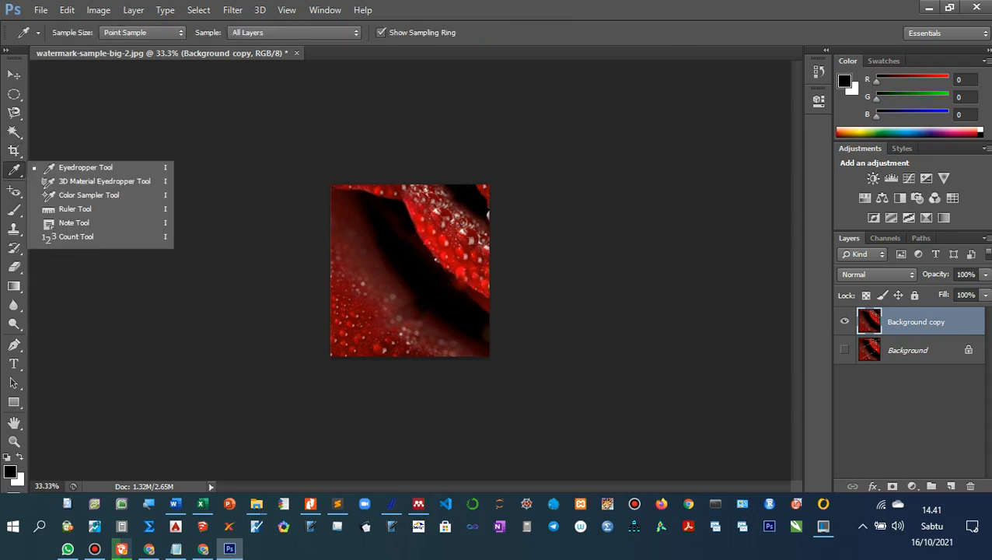
left_click(14, 190)
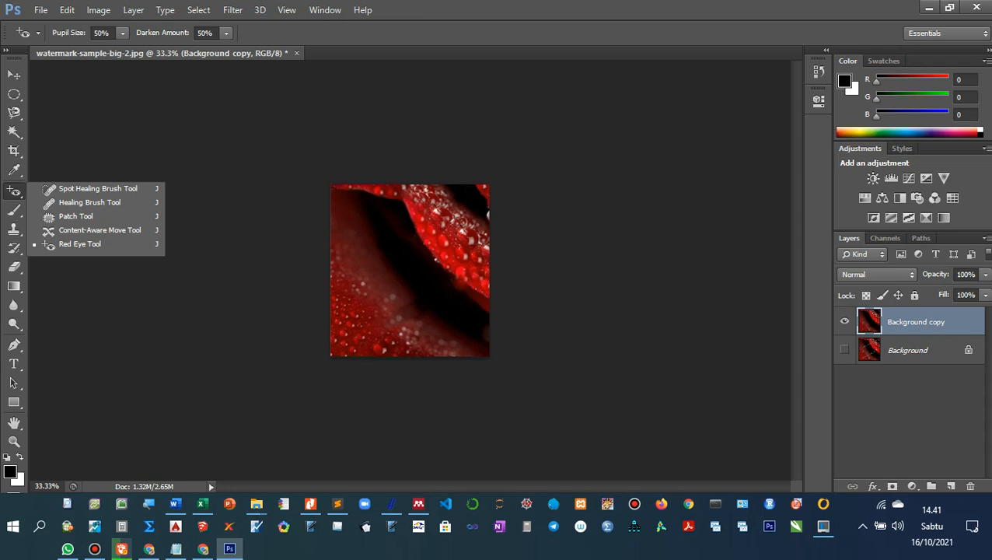
left_click(14, 209)
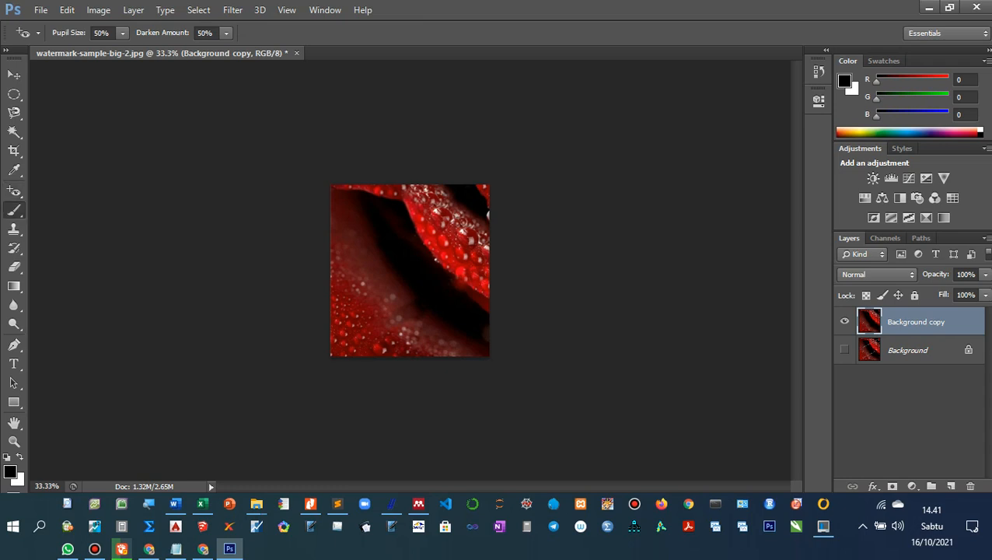
left_click(14, 227)
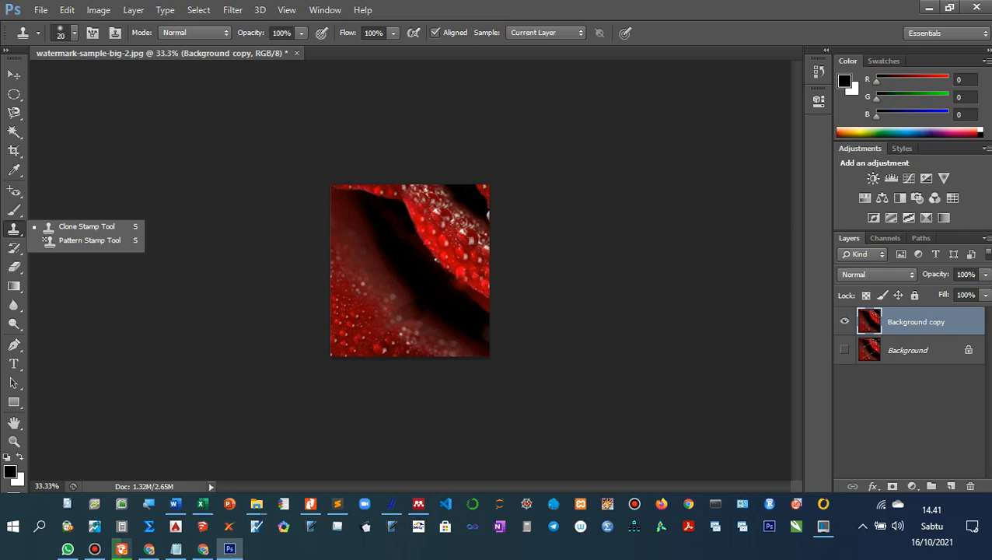
left_click(86, 226)
key("v")
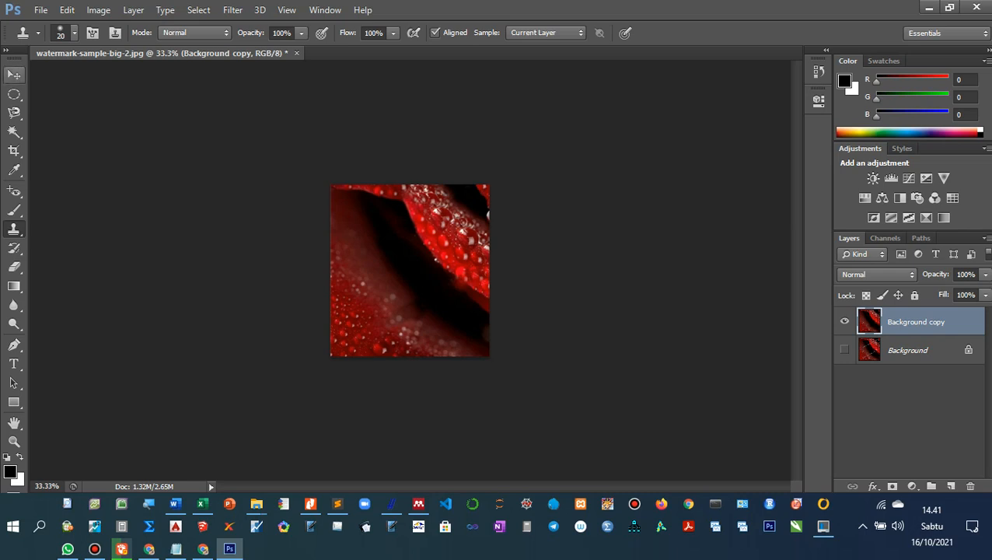